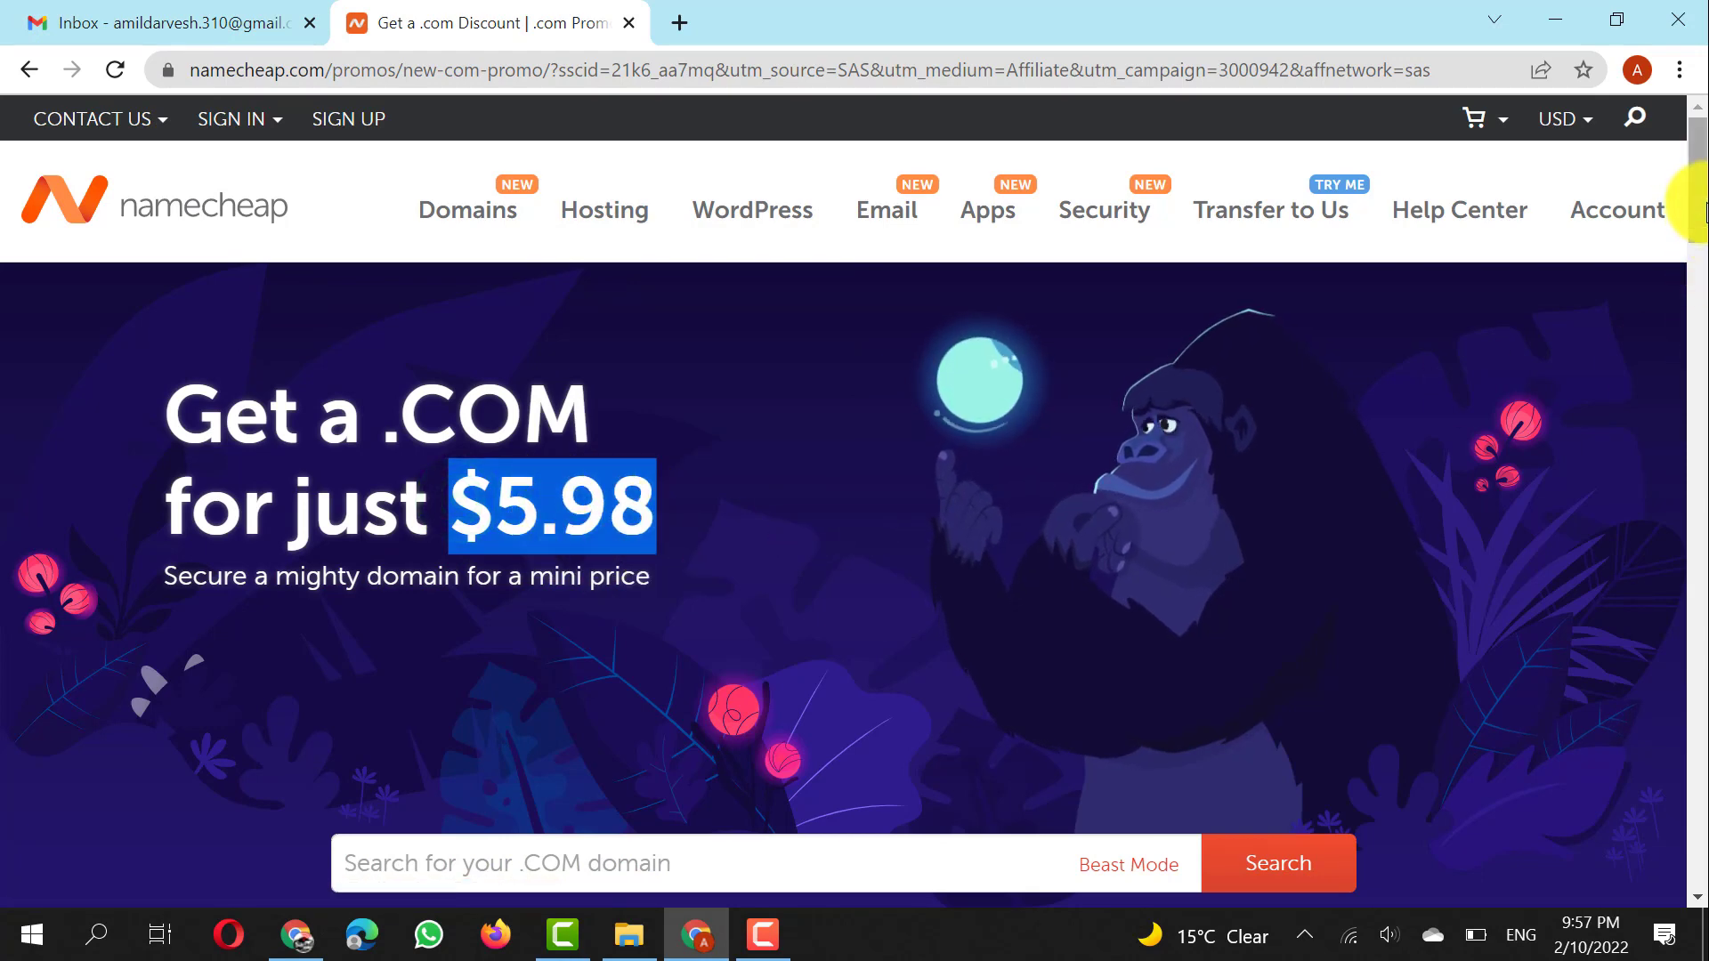
Search for the entered domain name from the .COM promo page
{"action": "scroll", "coordinate": [1696, 222], "scroll_direction": "down", "scroll_amount": 4}
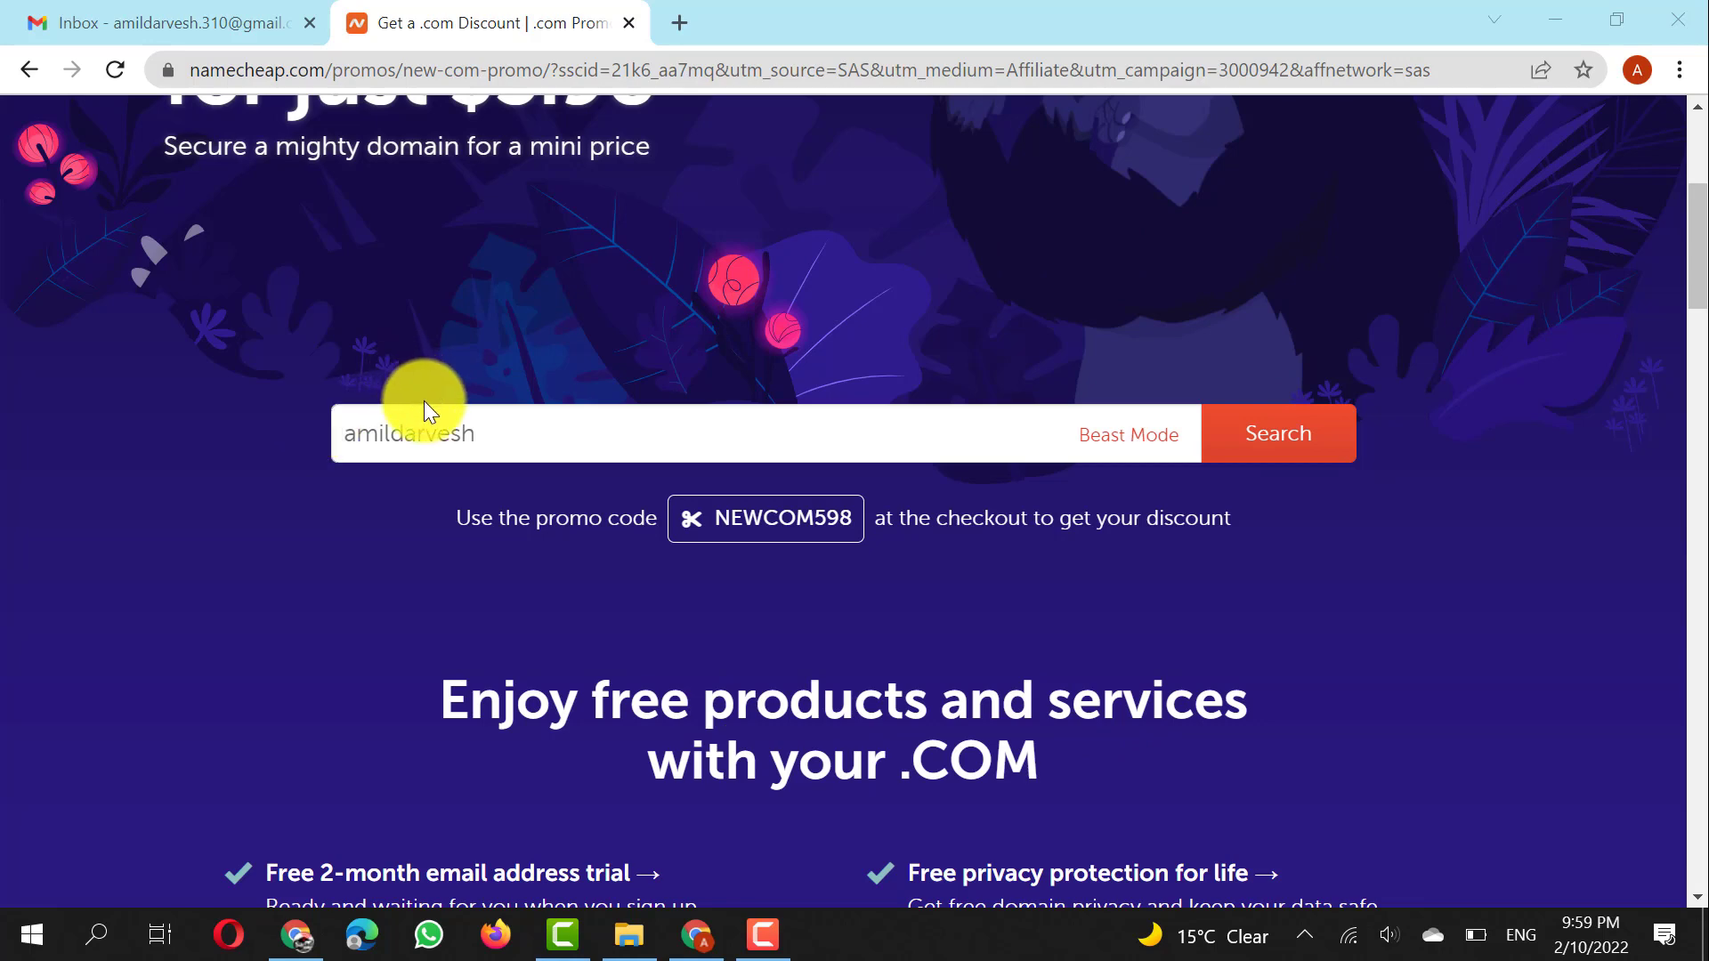
{"action": "scroll", "coordinate": [481, 444], "scroll_direction": "up", "scroll_amount": 3}
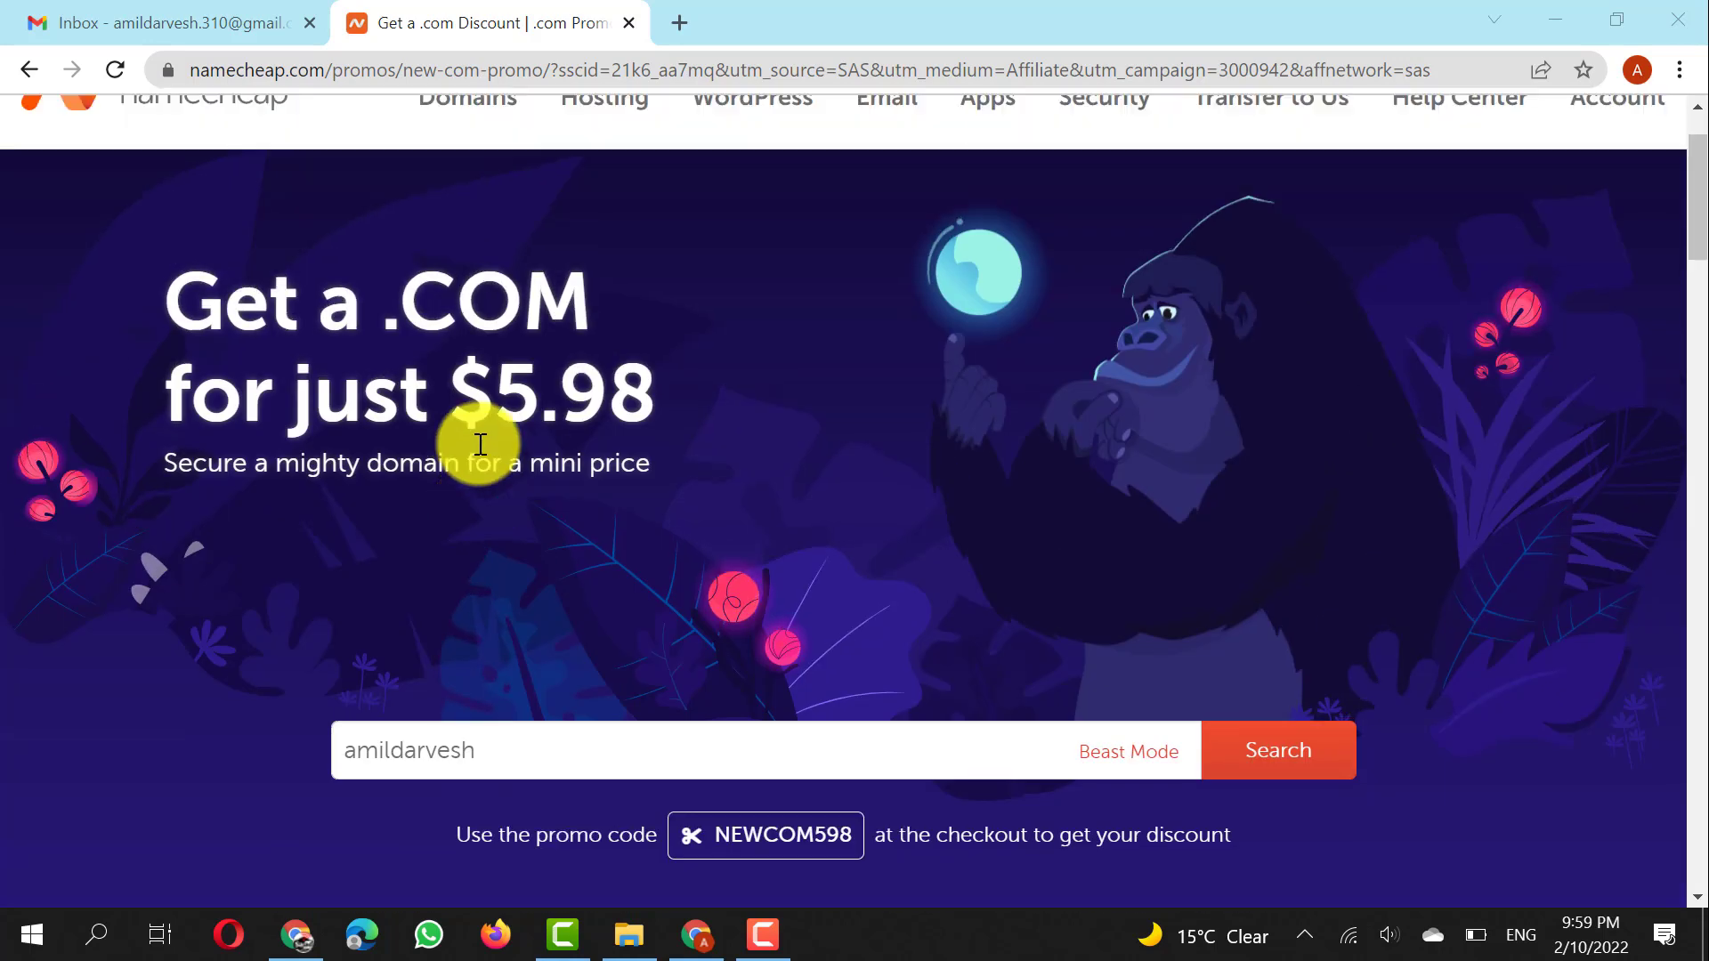
{"action": "scroll", "coordinate": [481, 444], "scroll_direction": "up", "scroll_amount": 1}
{"action": "left_click_drag", "start_coordinate": [381, 398], "coordinate": [666, 442]}
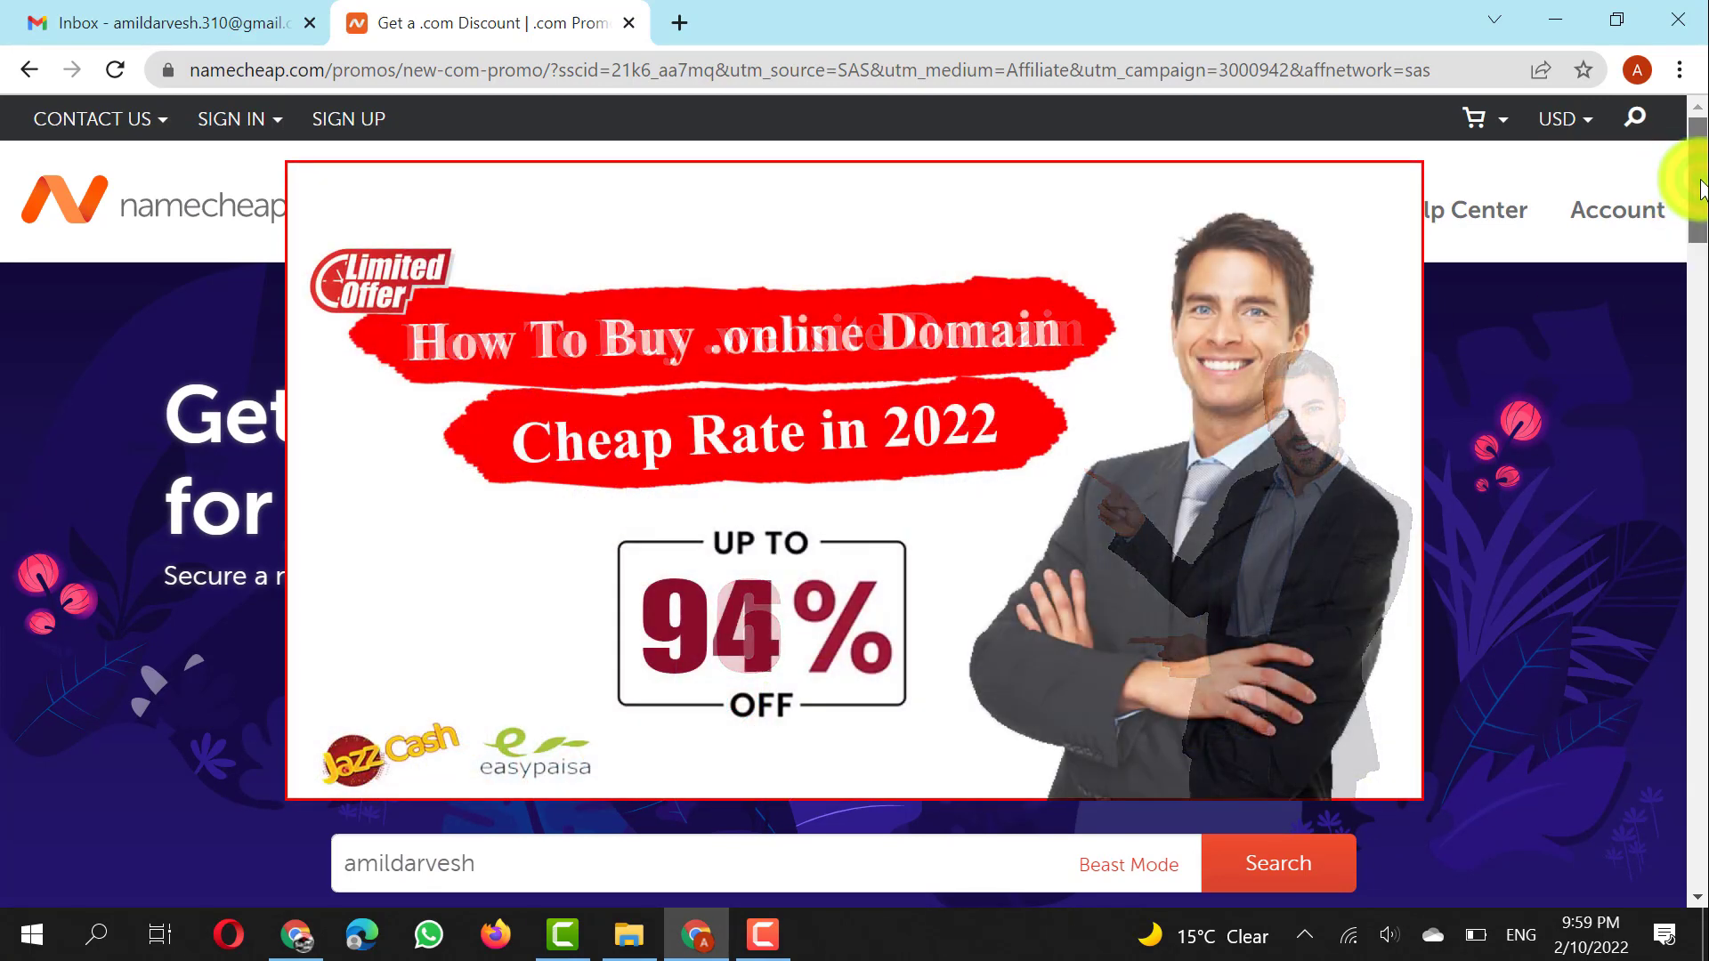
{"action": "left_click_drag", "start_coordinate": [1701, 189], "coordinate": [1702, 214]}
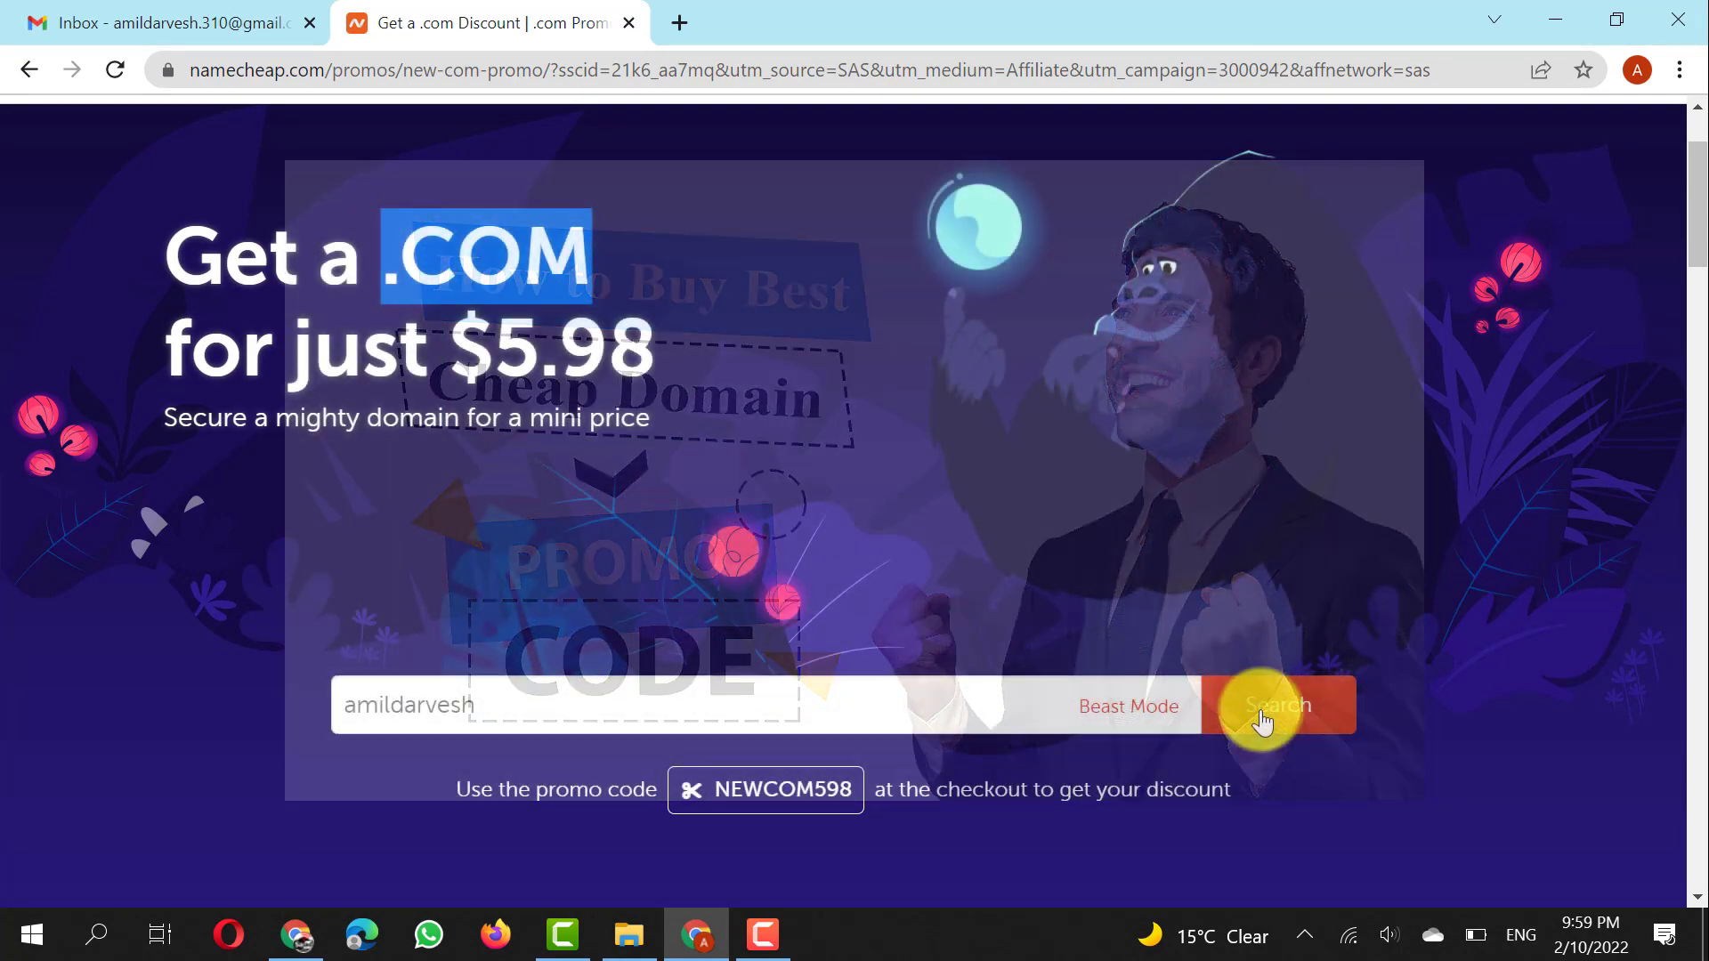
{"action": "left_click", "coordinate": [1262, 717]}
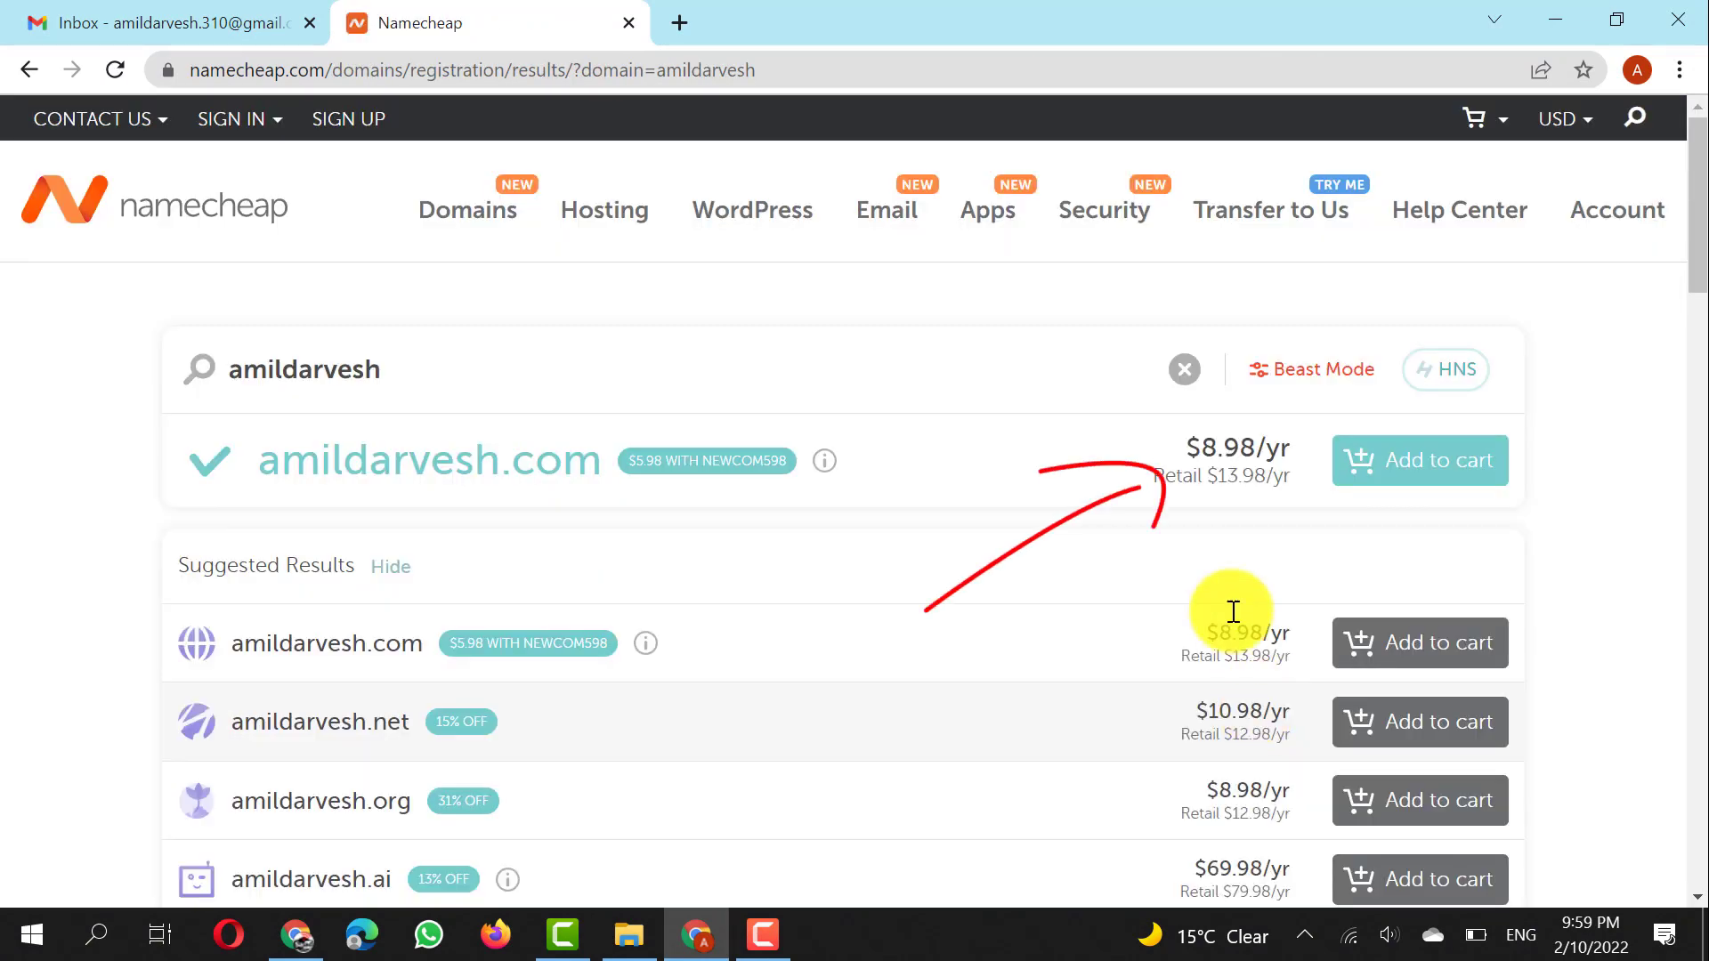
Add the matching .com domain to the cart, view the cart item and proceed to checkout
{"action": "left_click_drag", "start_coordinate": [1201, 448], "coordinate": [1298, 447]}
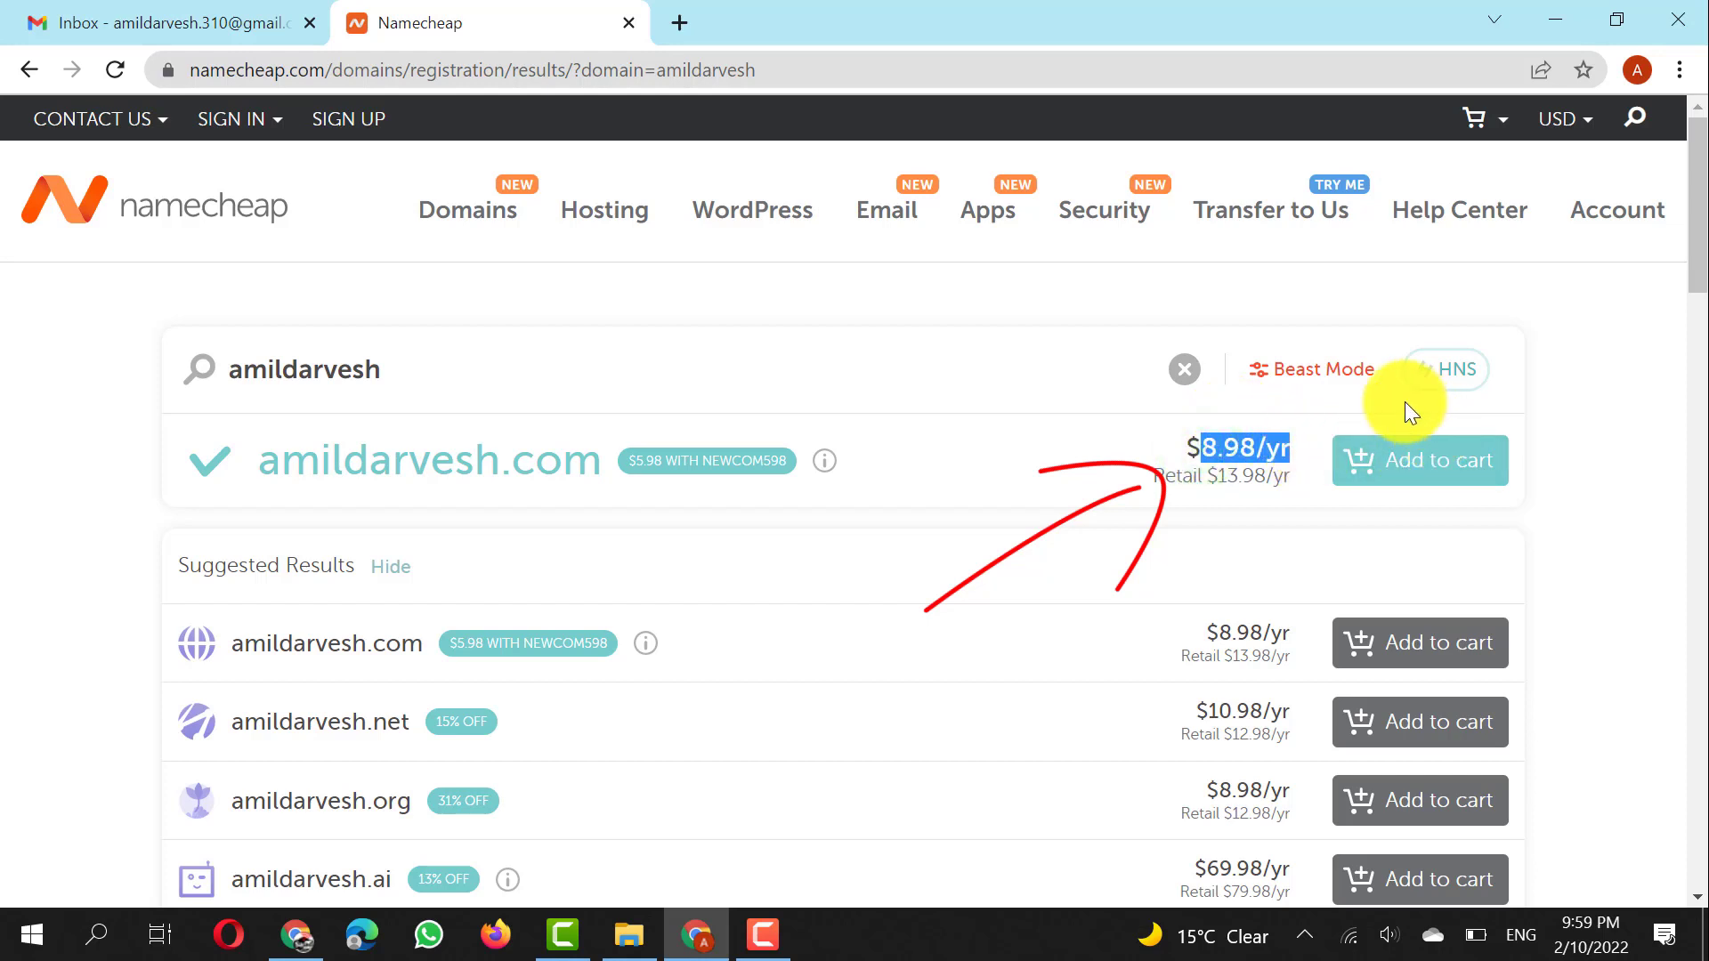
{"action": "left_click", "coordinate": [1362, 477]}
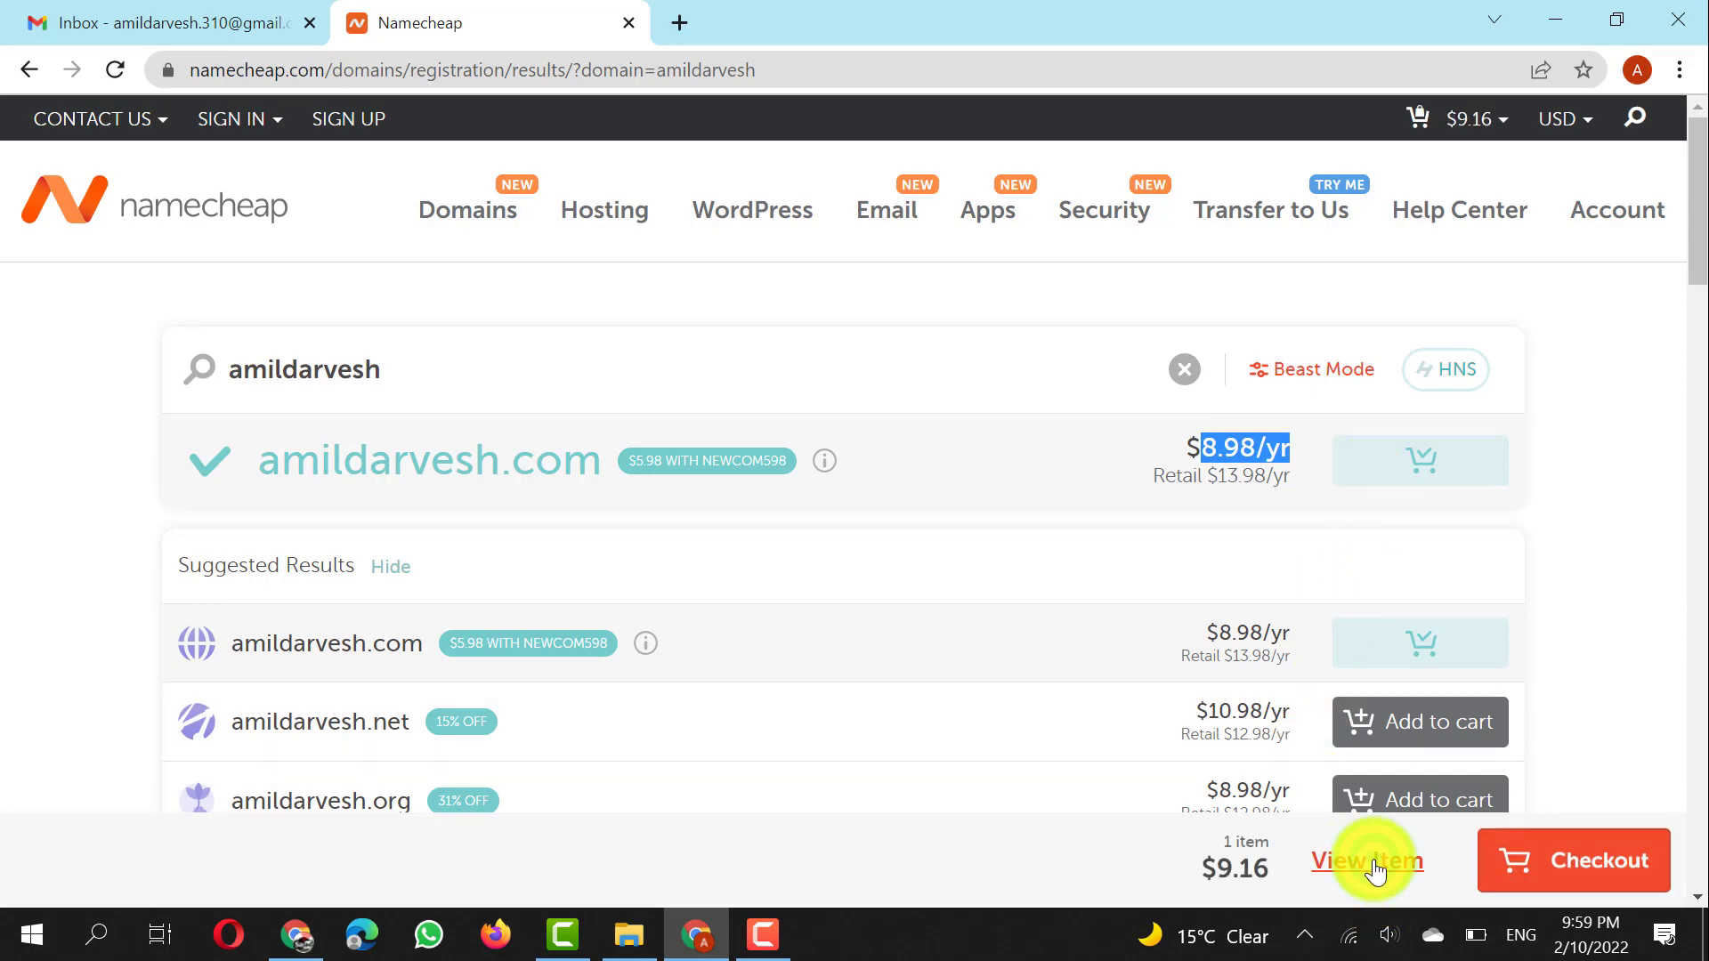
{"action": "left_click", "coordinate": [1371, 861]}
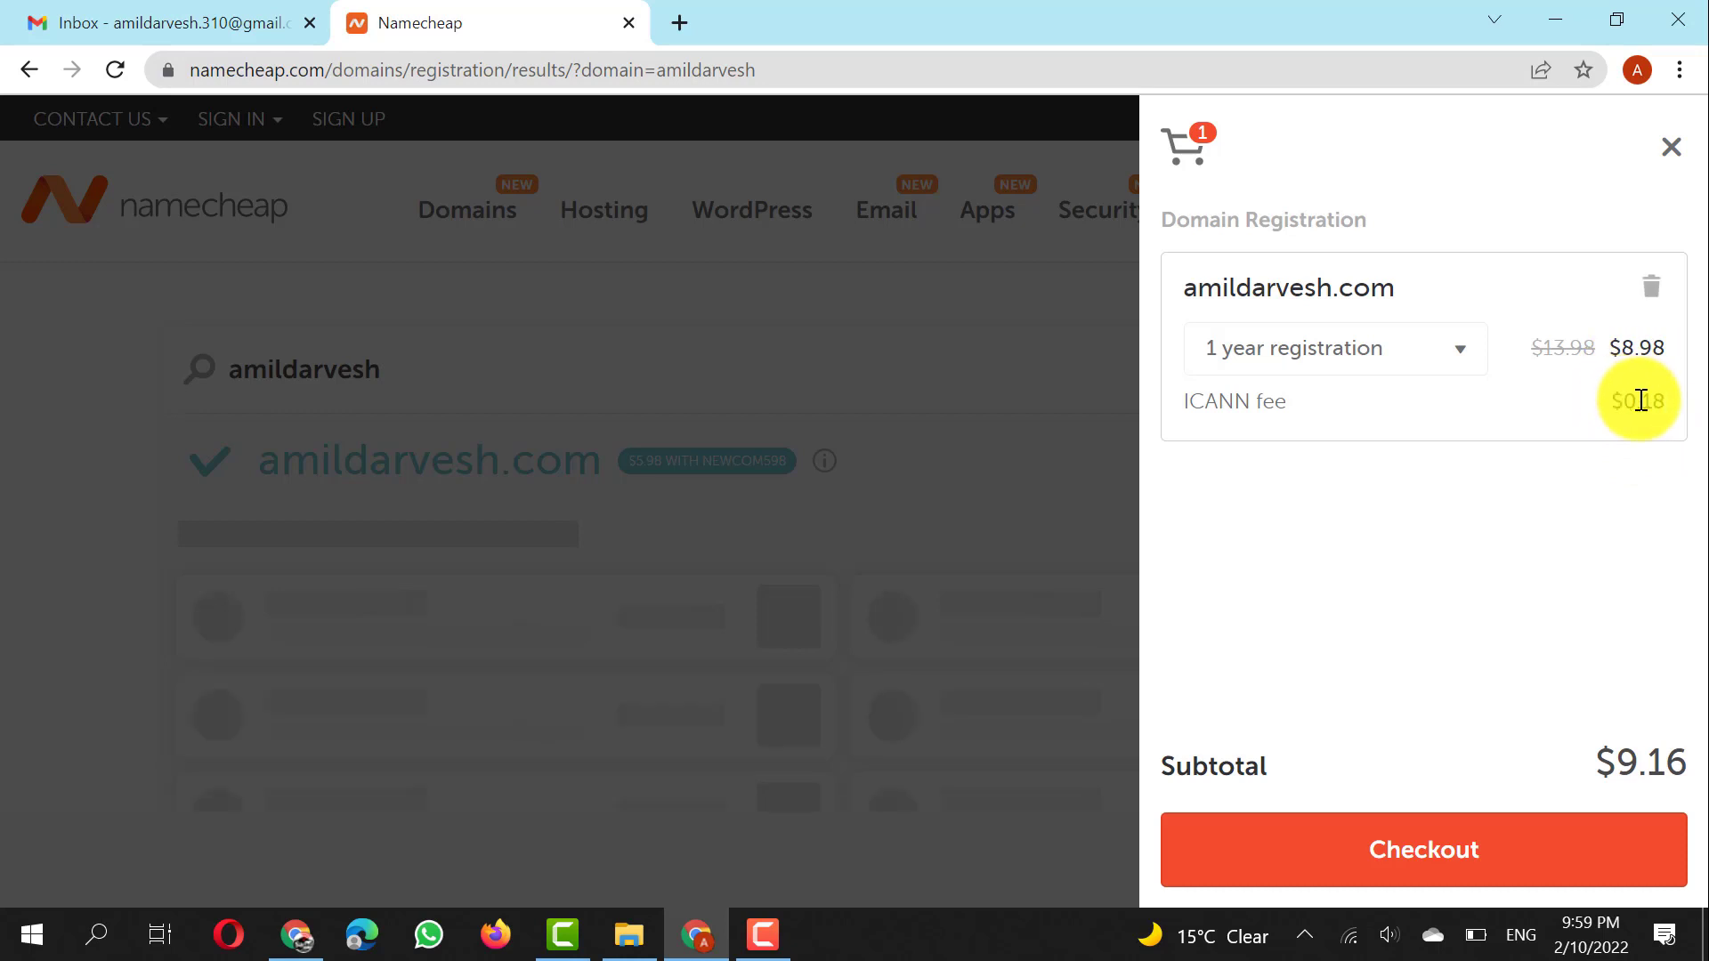
{"action": "left_click", "coordinate": [1372, 859]}
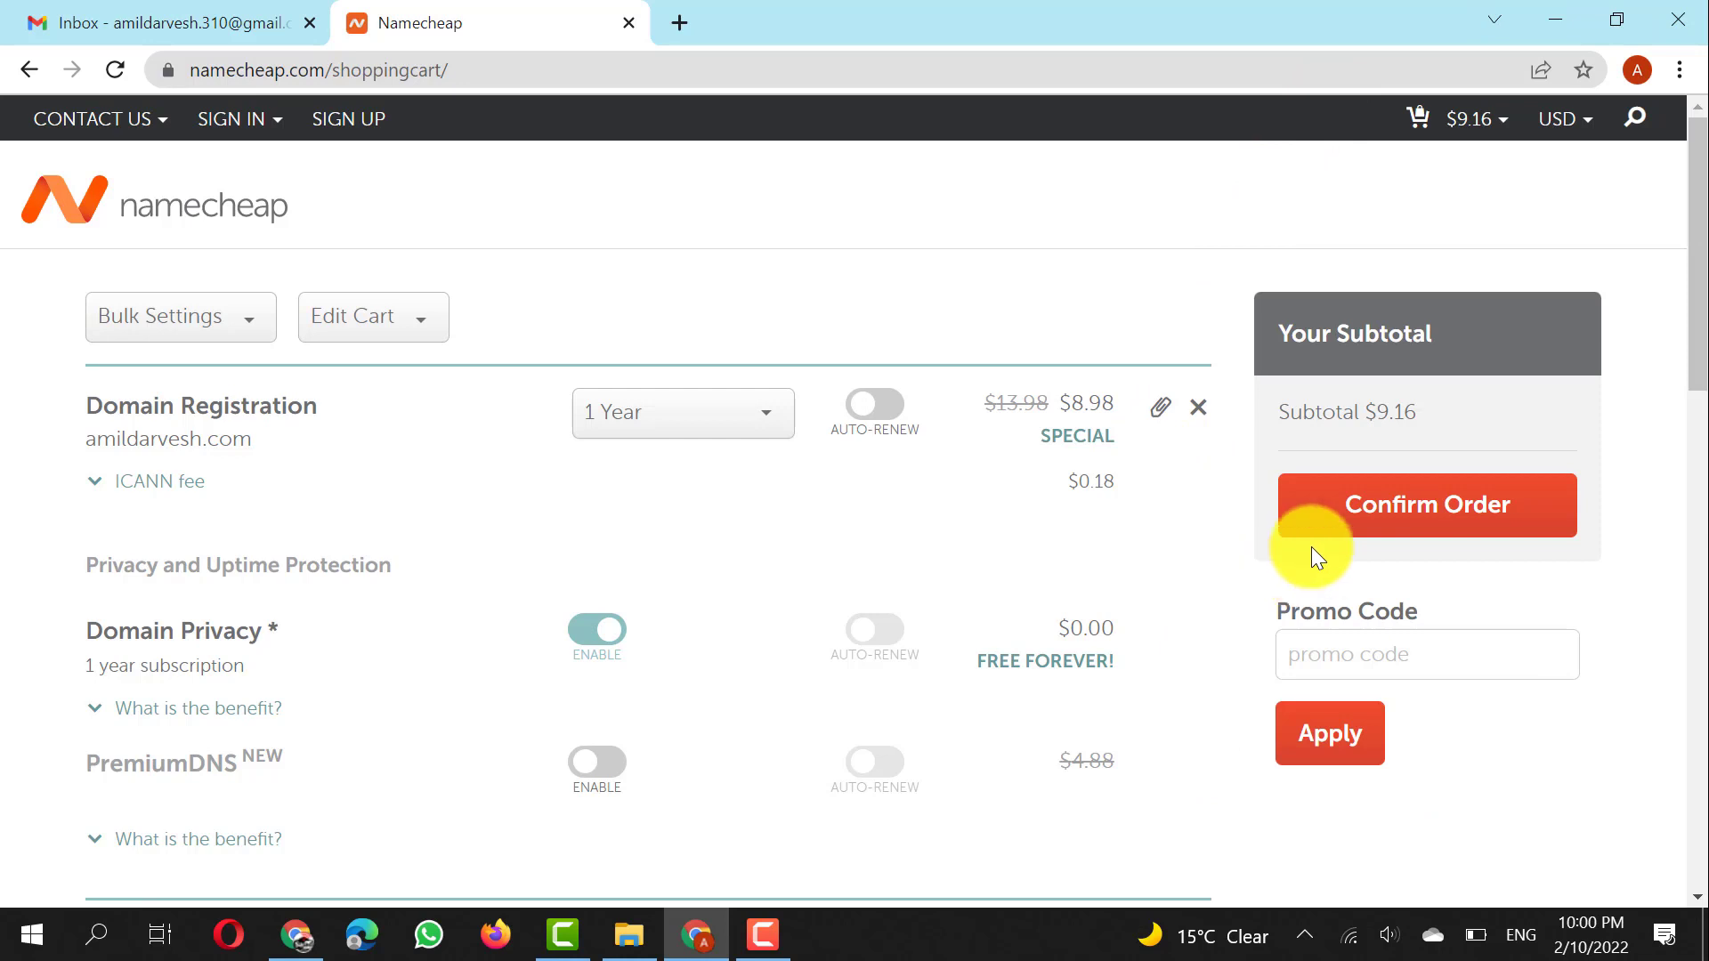
{"action": "scroll", "coordinate": [1303, 614], "scroll_direction": "down", "scroll_amount": 3}
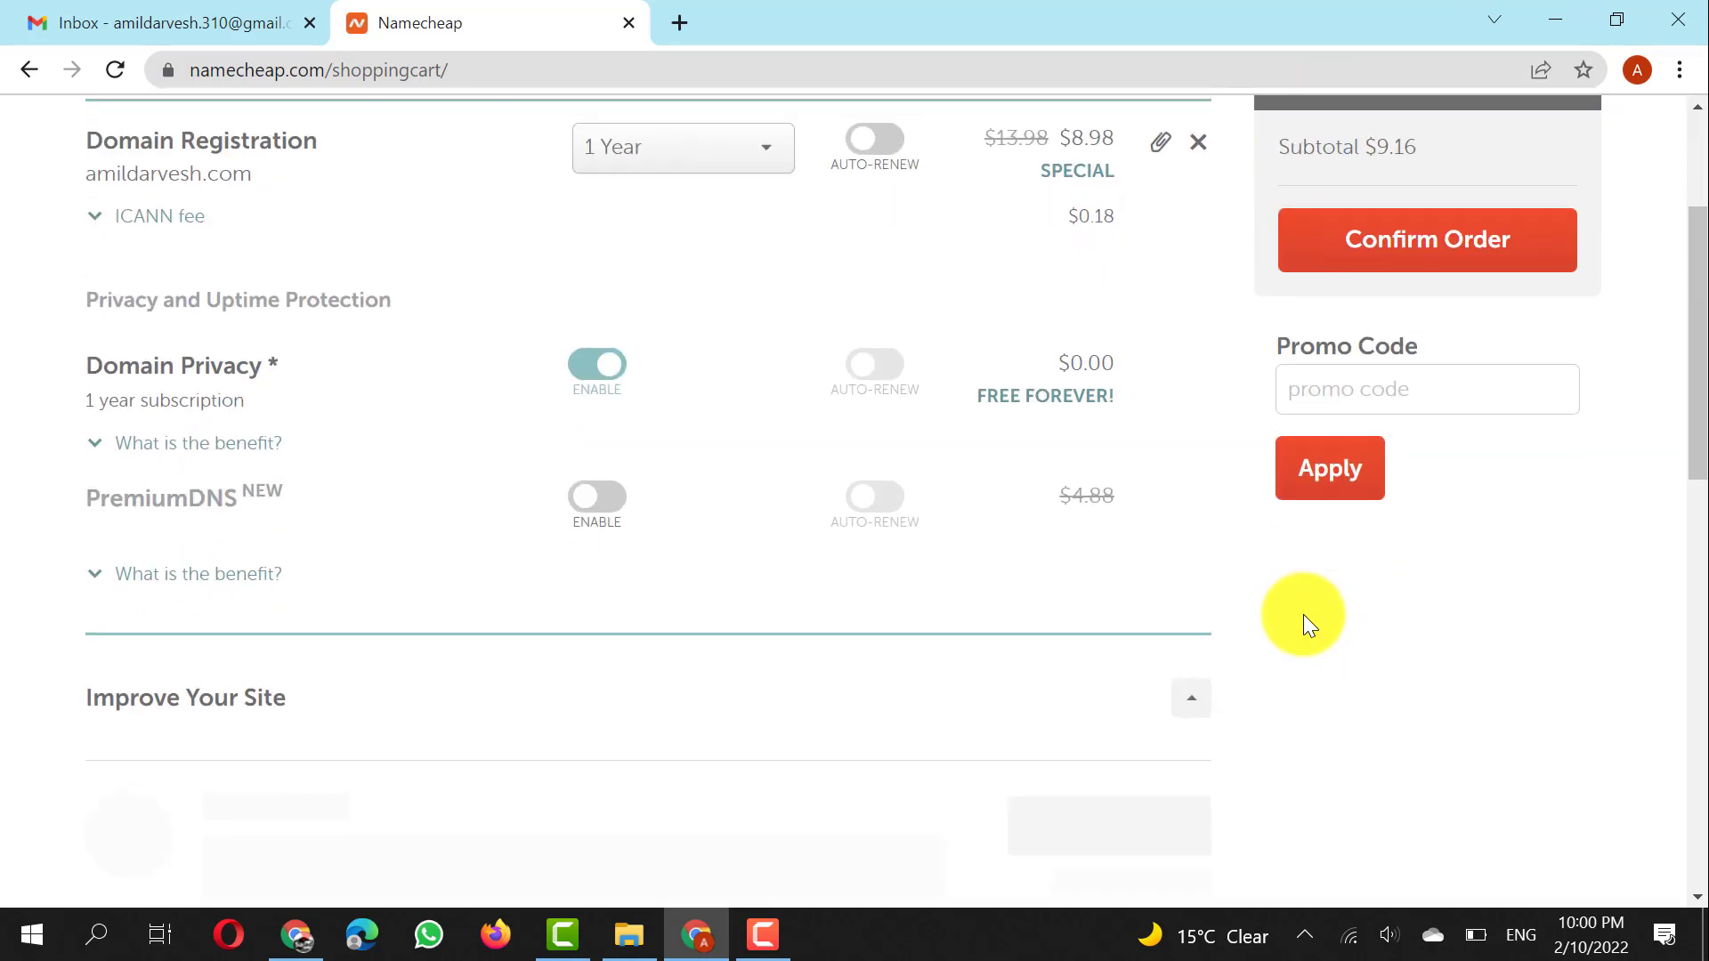
{"action": "scroll", "coordinate": [1303, 614], "scroll_direction": "up", "scroll_amount": 3}
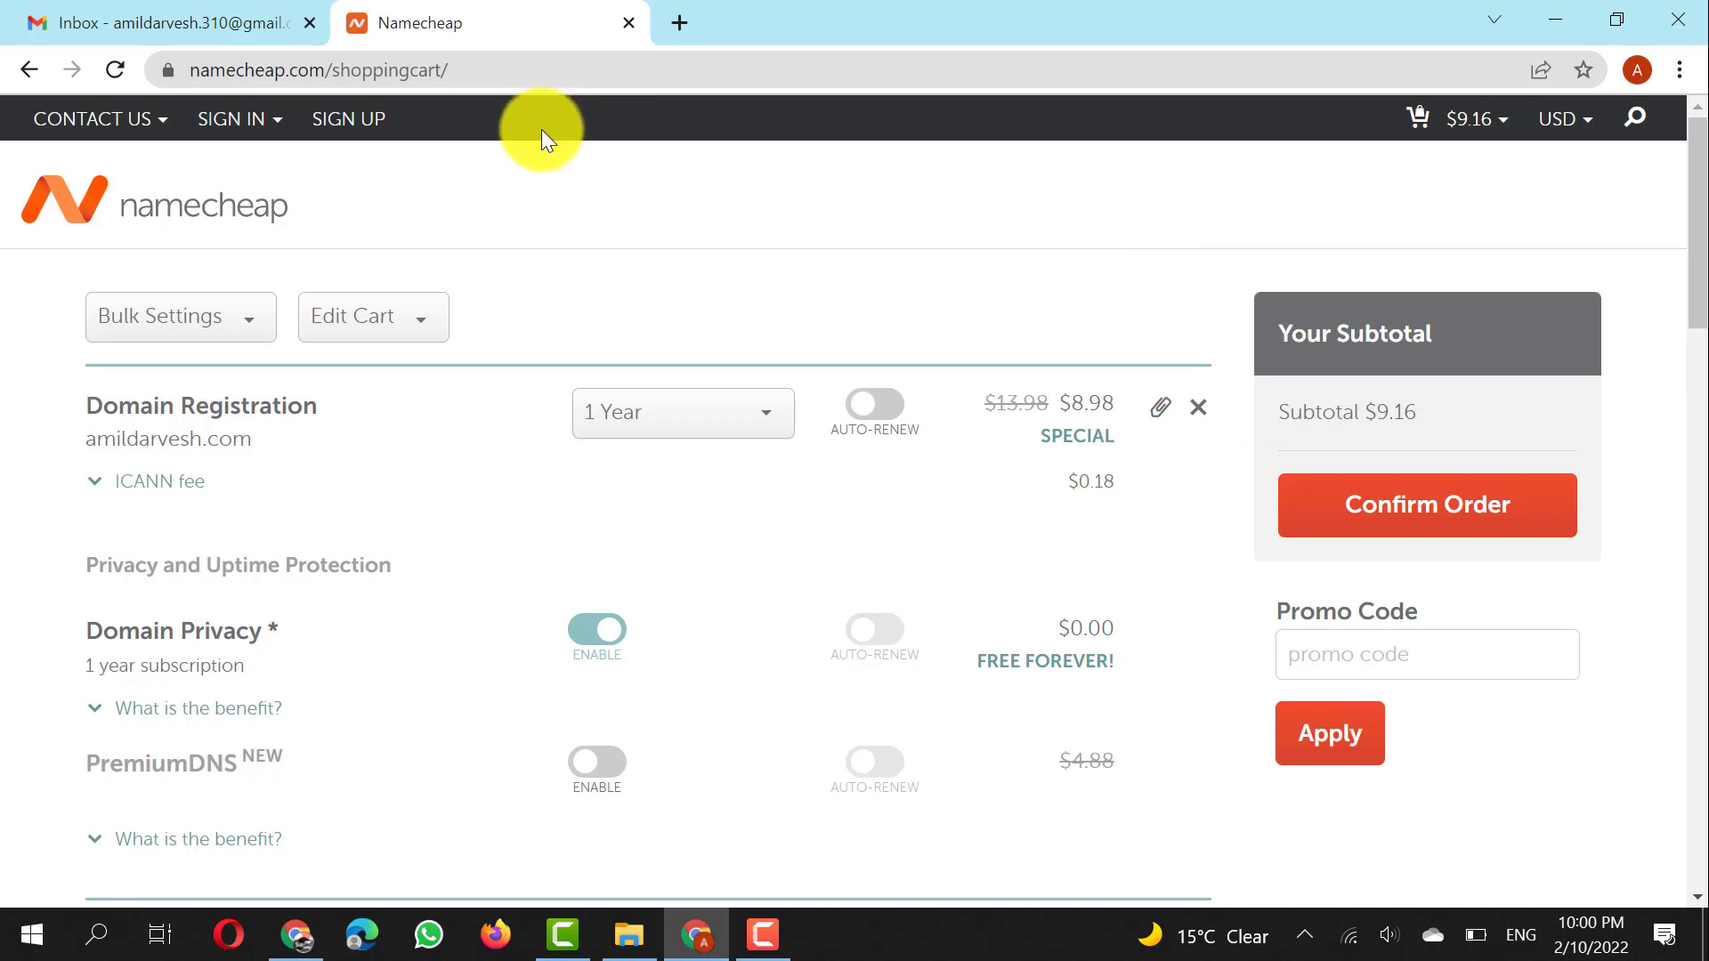
Open the Namecheap account sign-up page in a new tab and go to its Create An Account form
{"action": "left_click", "coordinate": [497, 34]}
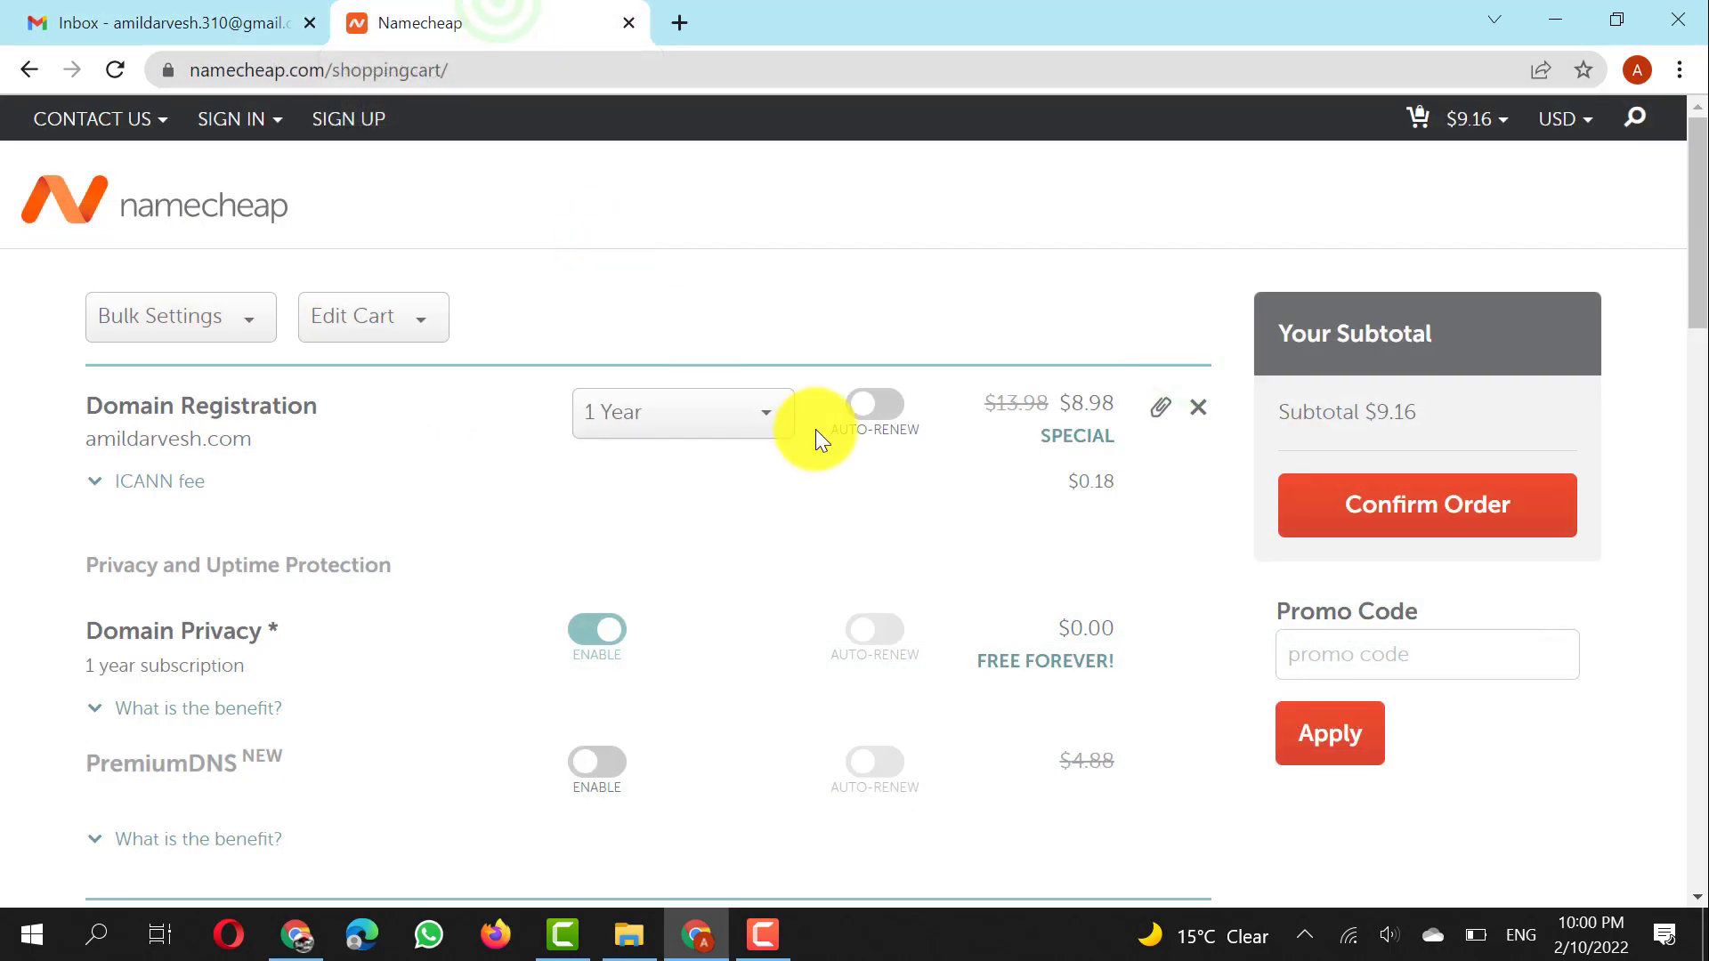
{"action": "right_click", "coordinate": [322, 117]}
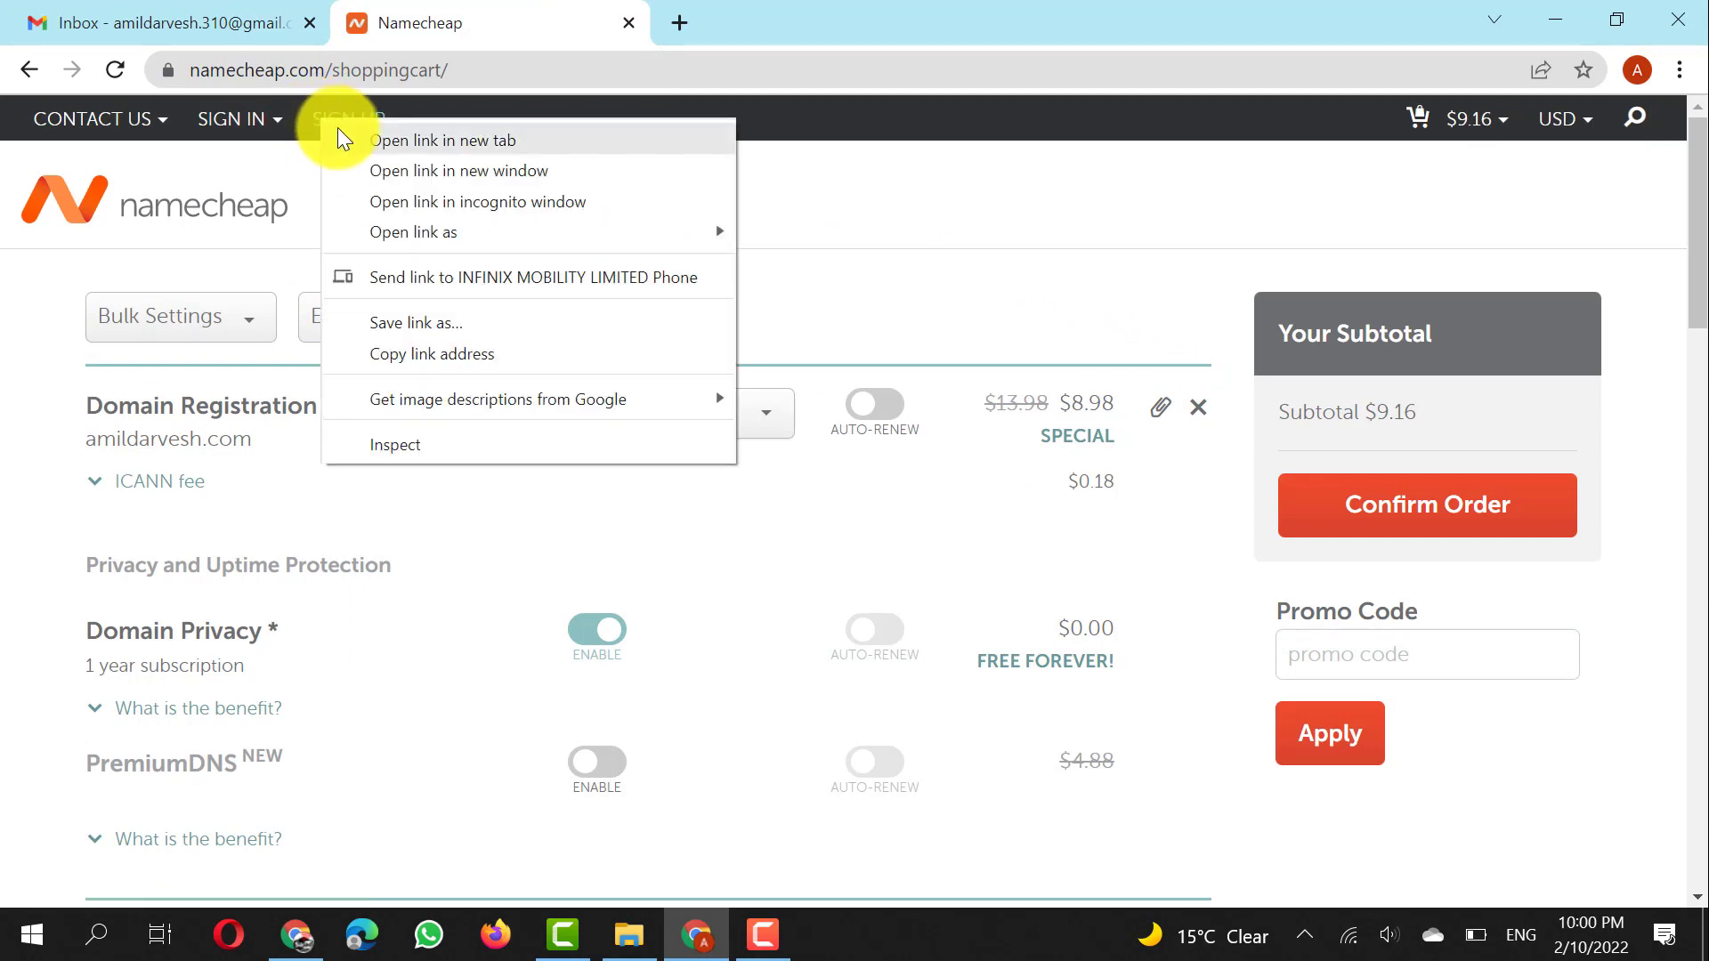
{"action": "left_click", "coordinate": [340, 138]}
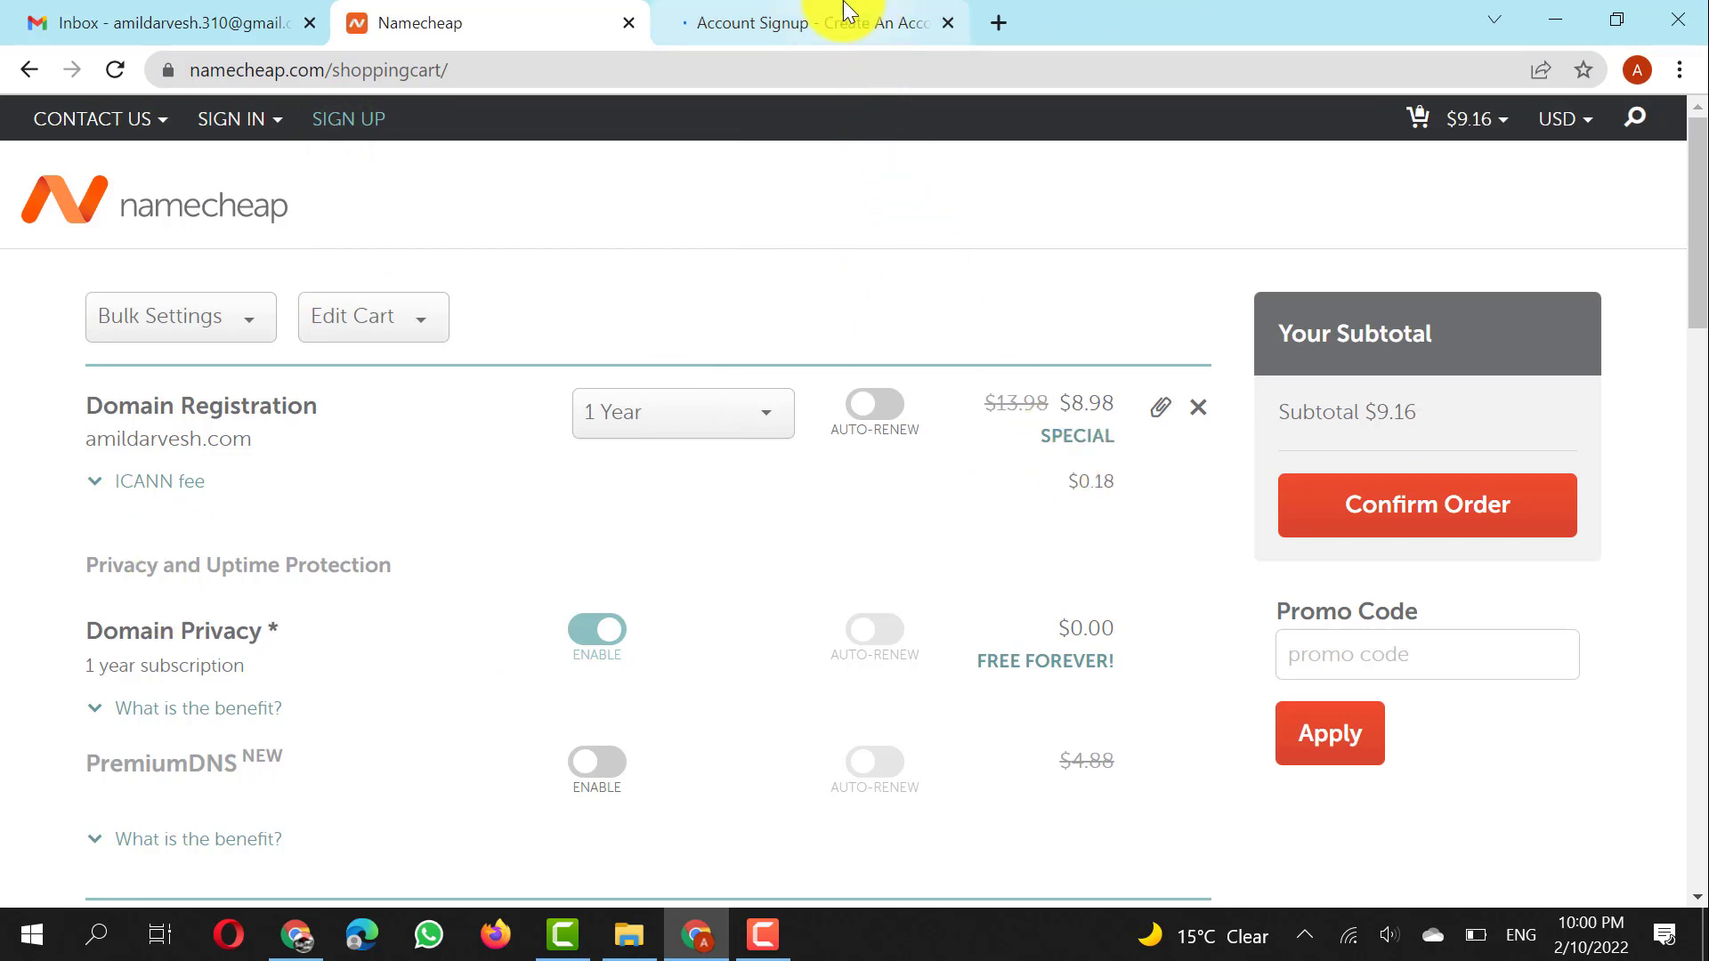
{"action": "left_click", "coordinate": [833, 20]}
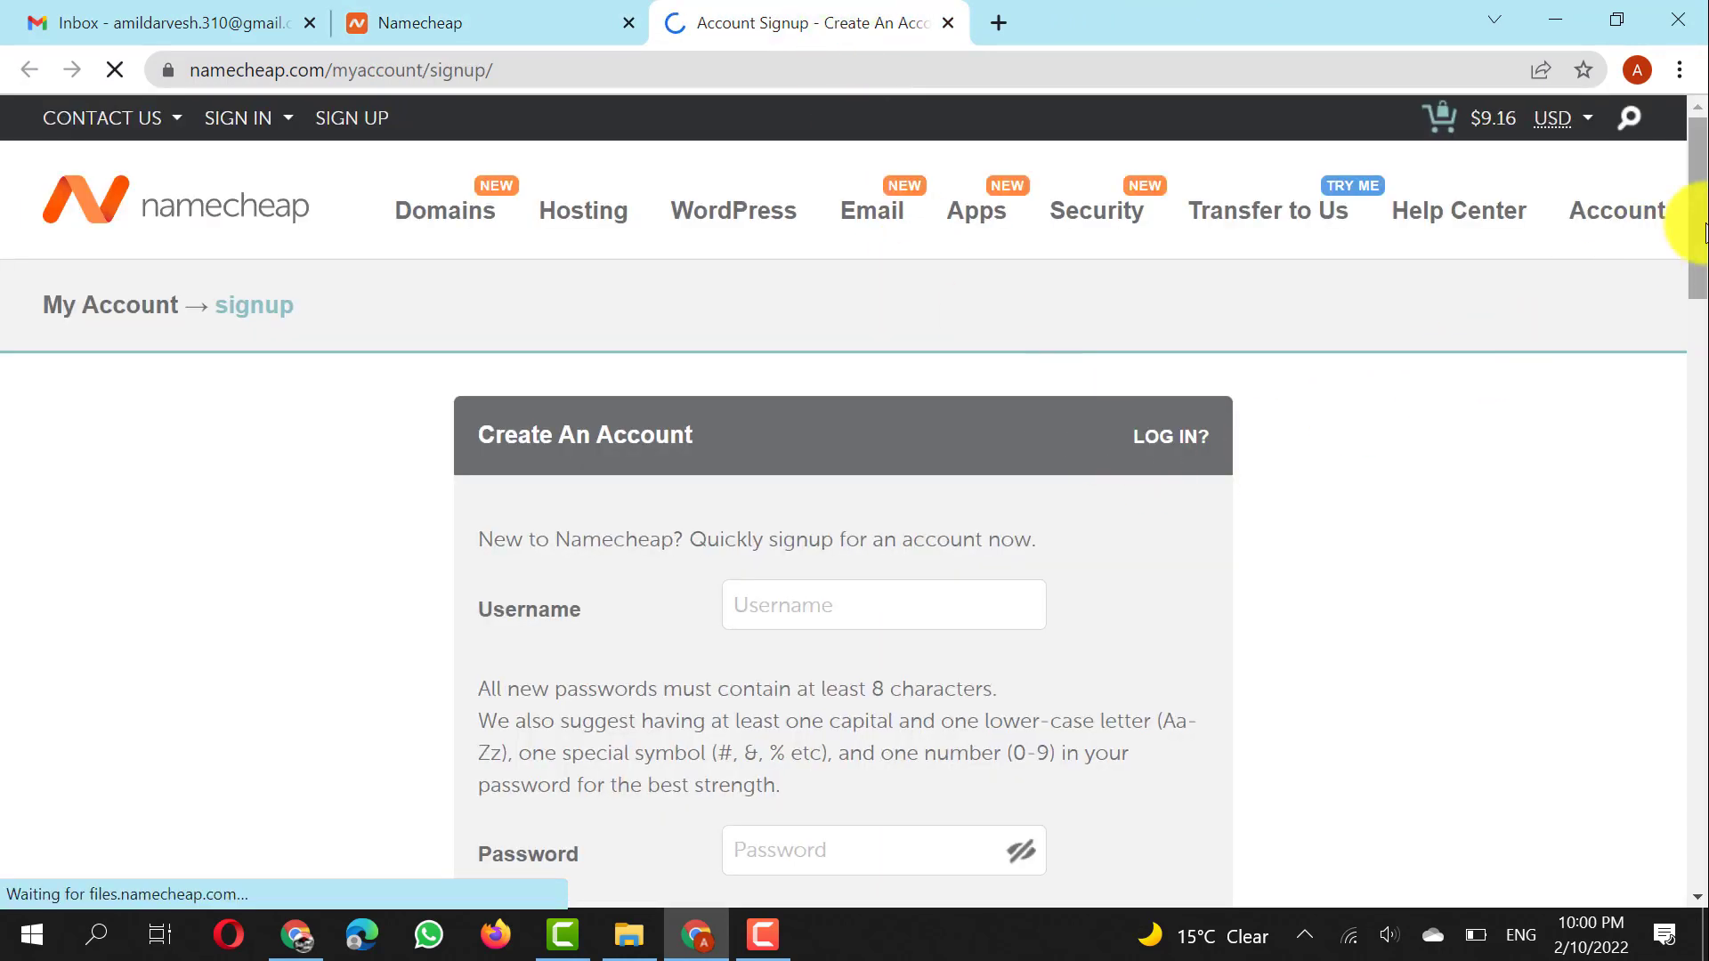
{"action": "left_click_drag", "start_coordinate": [1705, 234], "coordinate": [1702, 314]}
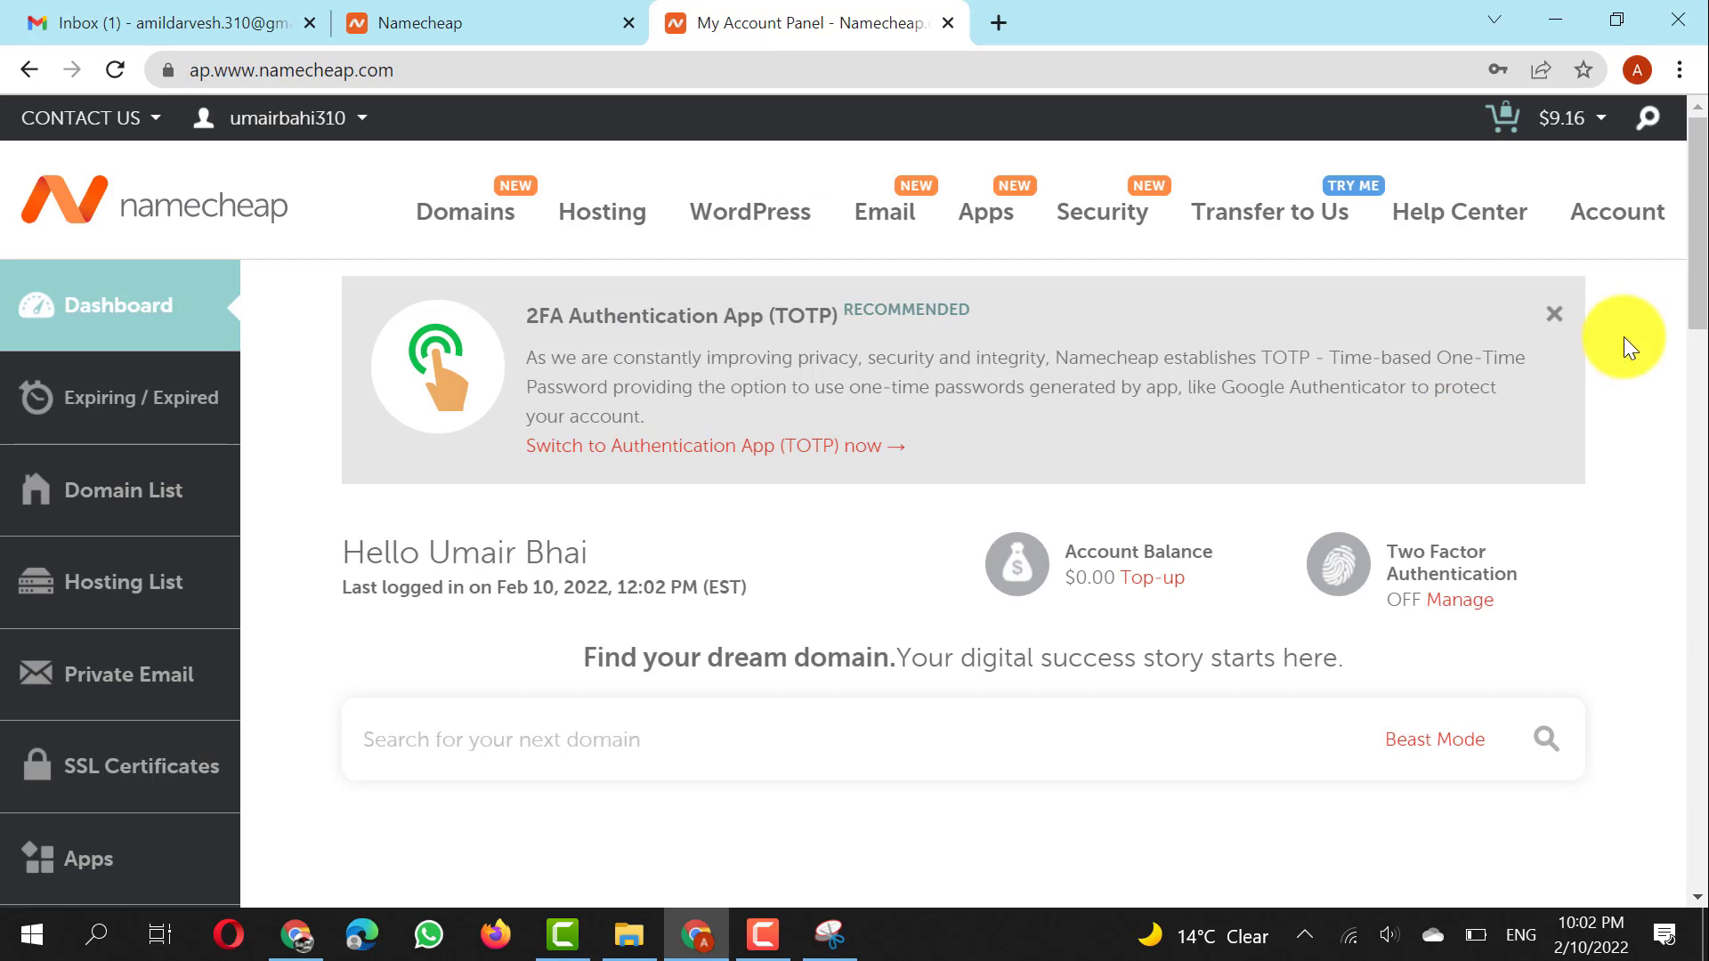
Check the Gmail inbox for the Namecheap welcome email and return to the account dashboard
{"action": "scroll", "coordinate": [1471, 525], "scroll_direction": "down", "scroll_amount": 4}
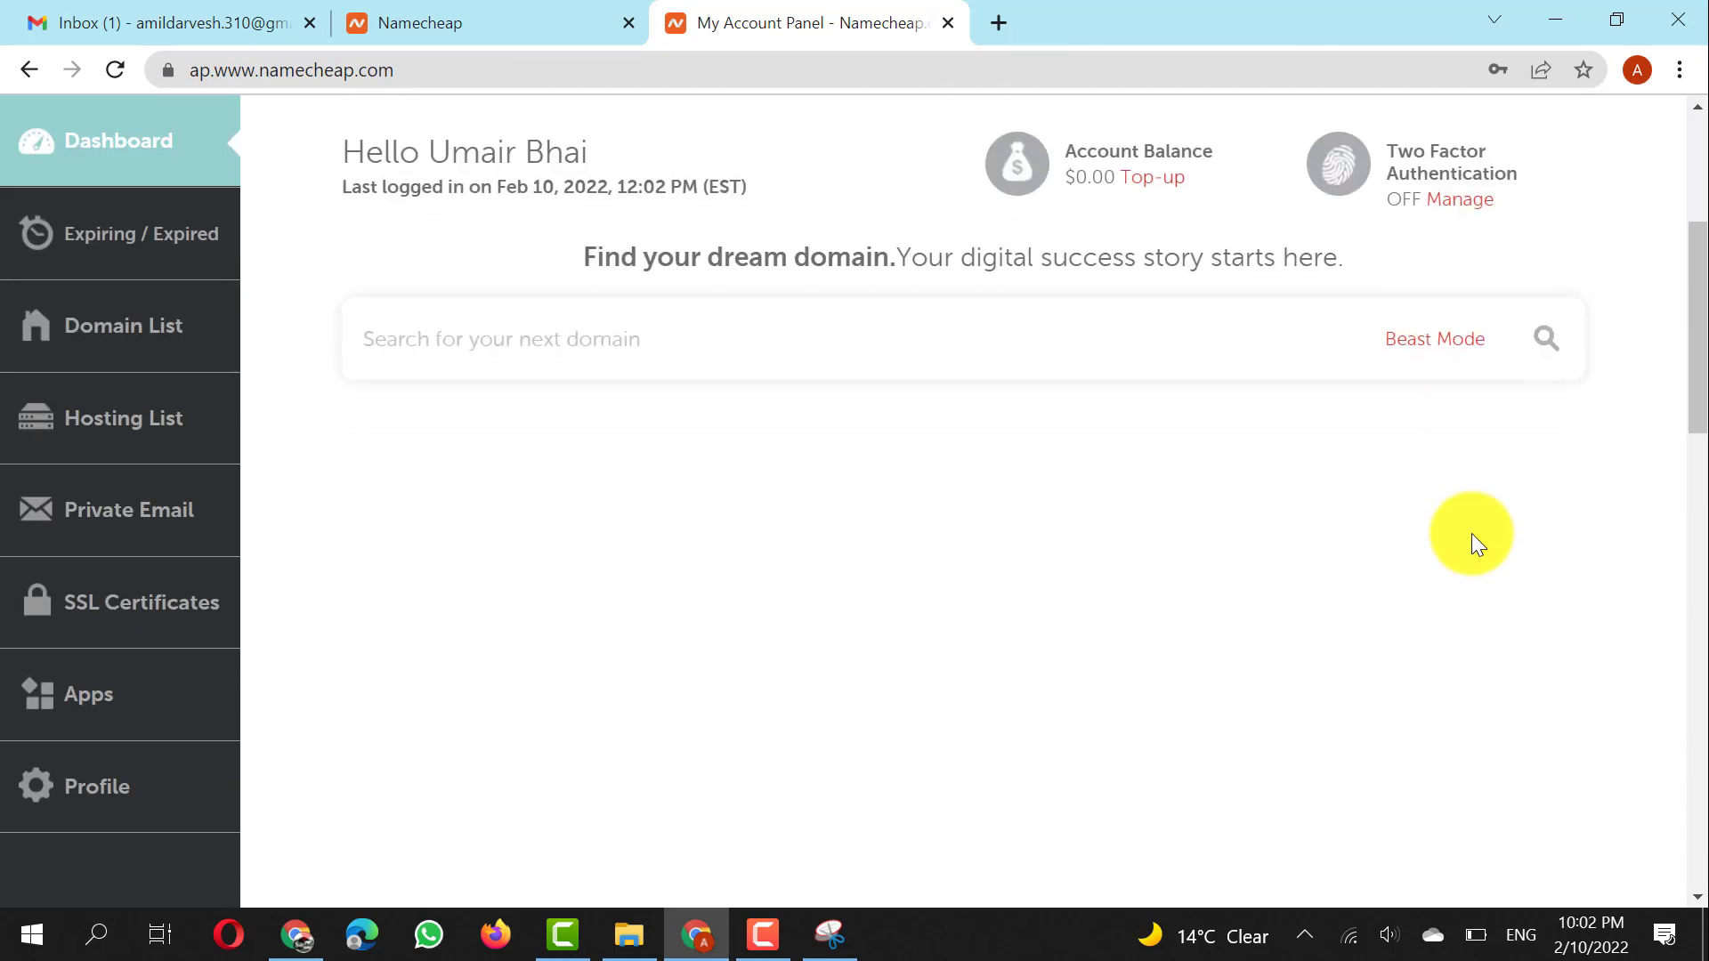
{"action": "left_click", "coordinate": [71, 20]}
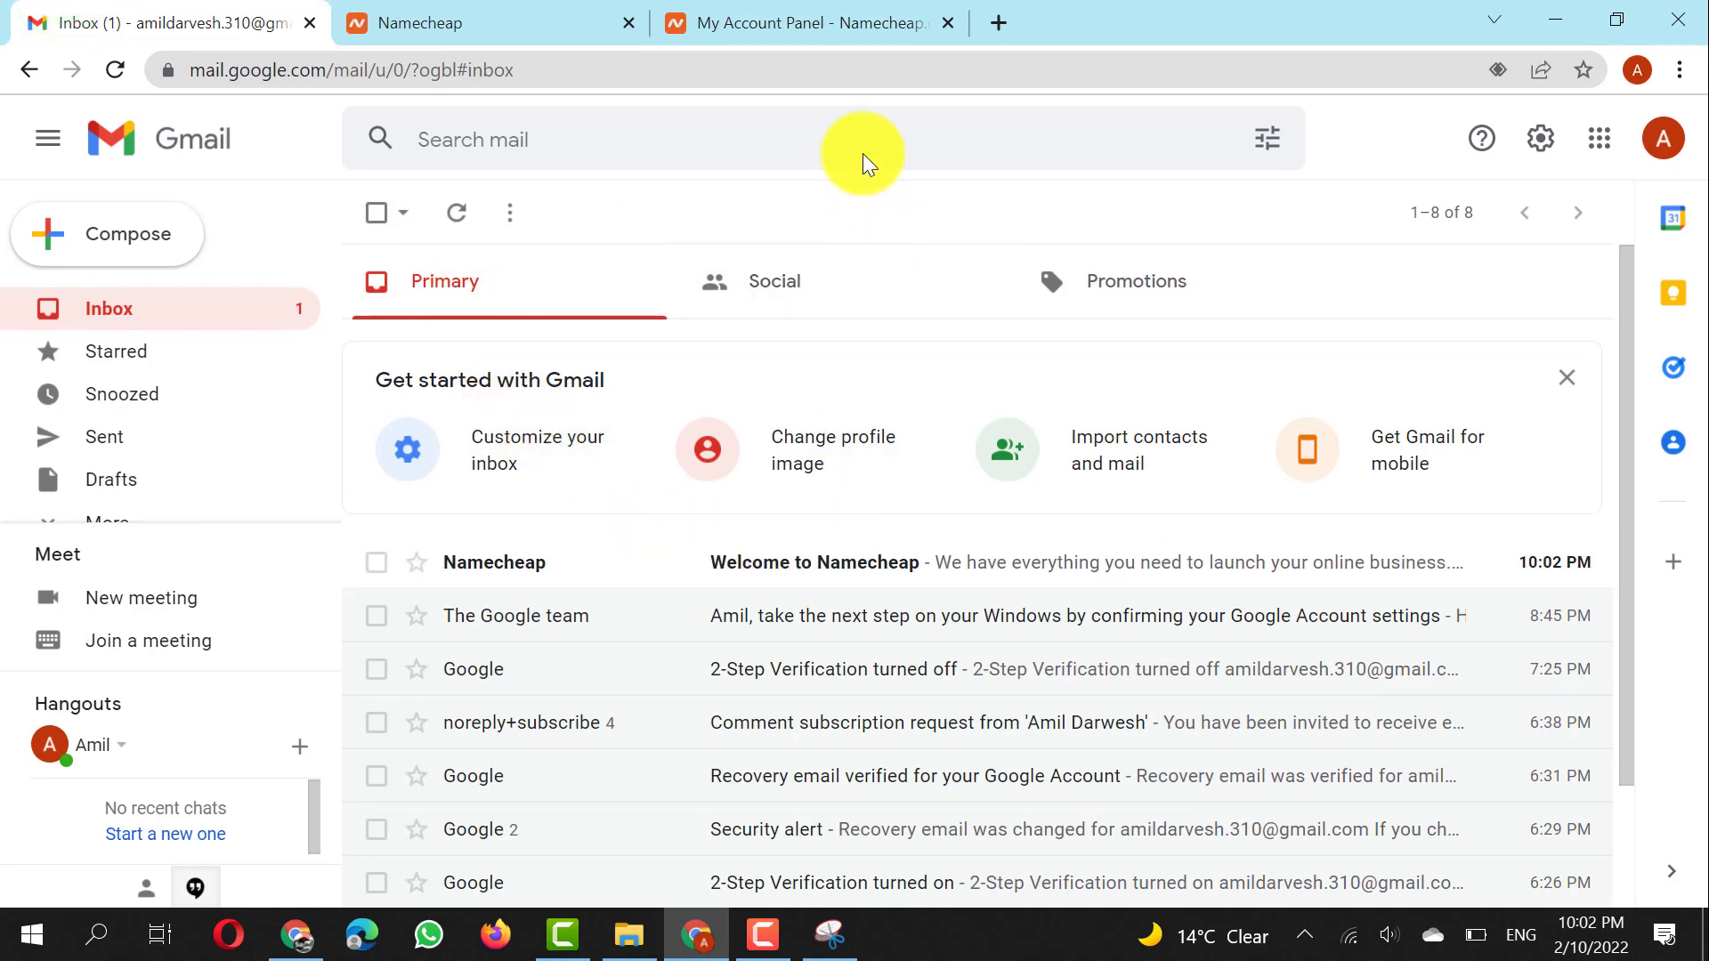
{"action": "left_click", "coordinate": [820, 18]}
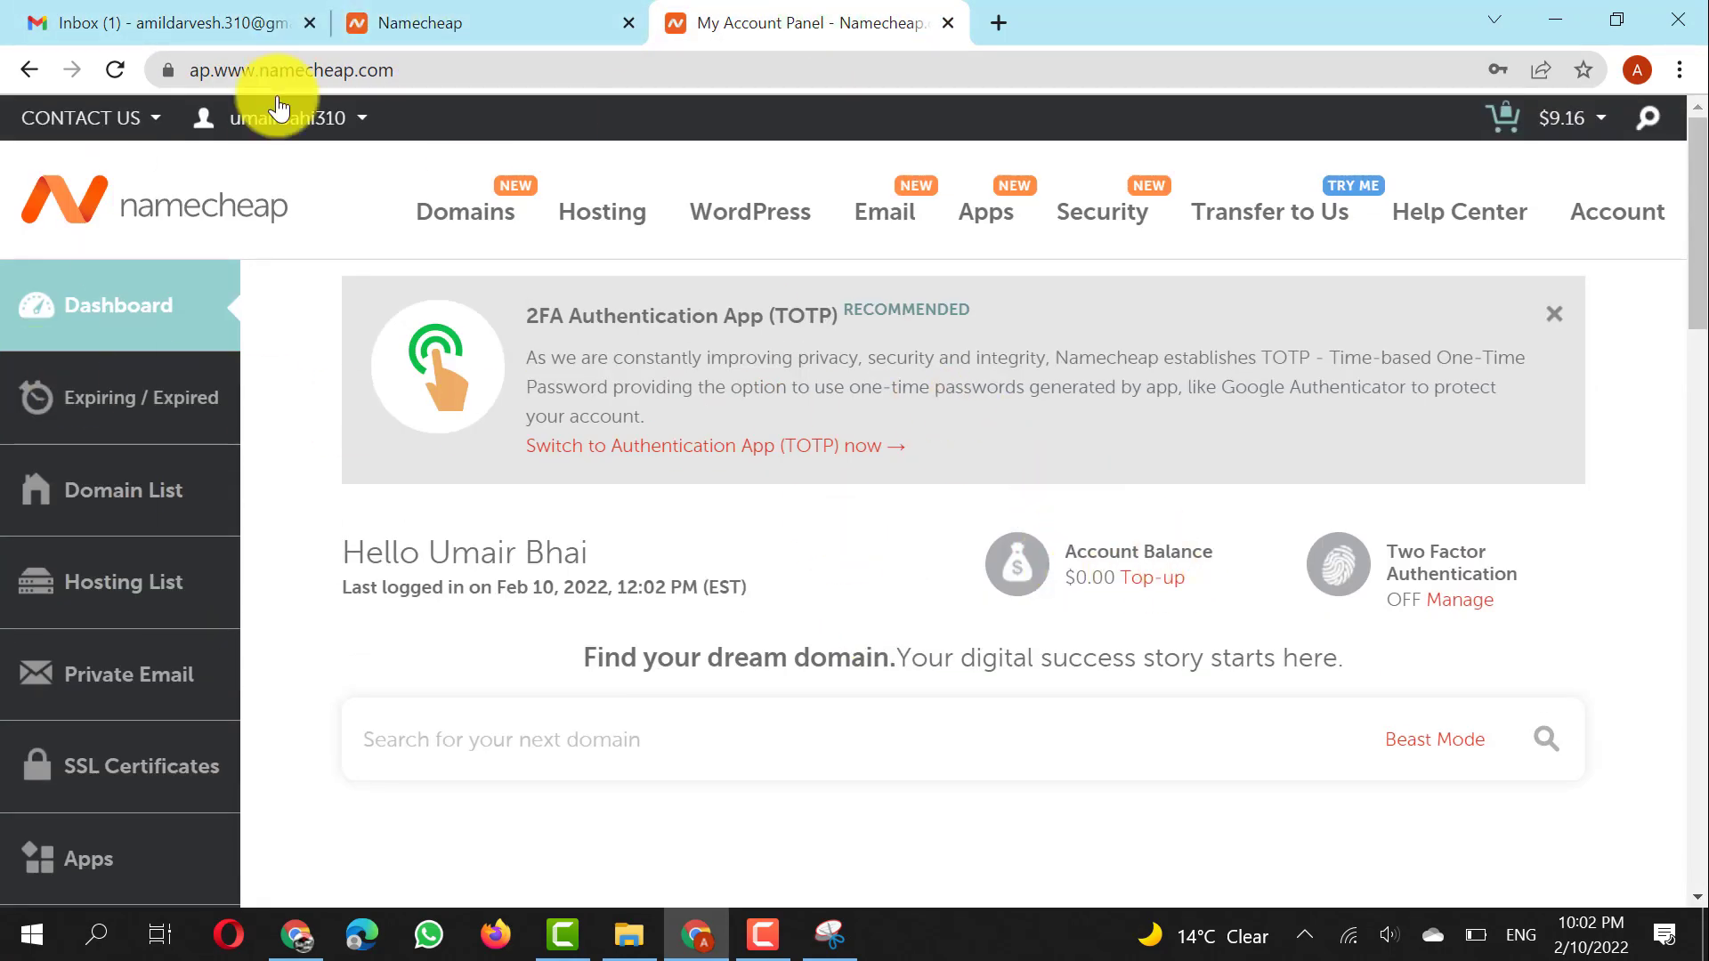
Return to the shopping cart and reload it to pick up the signed-in account
{"action": "left_click", "coordinate": [372, 6]}
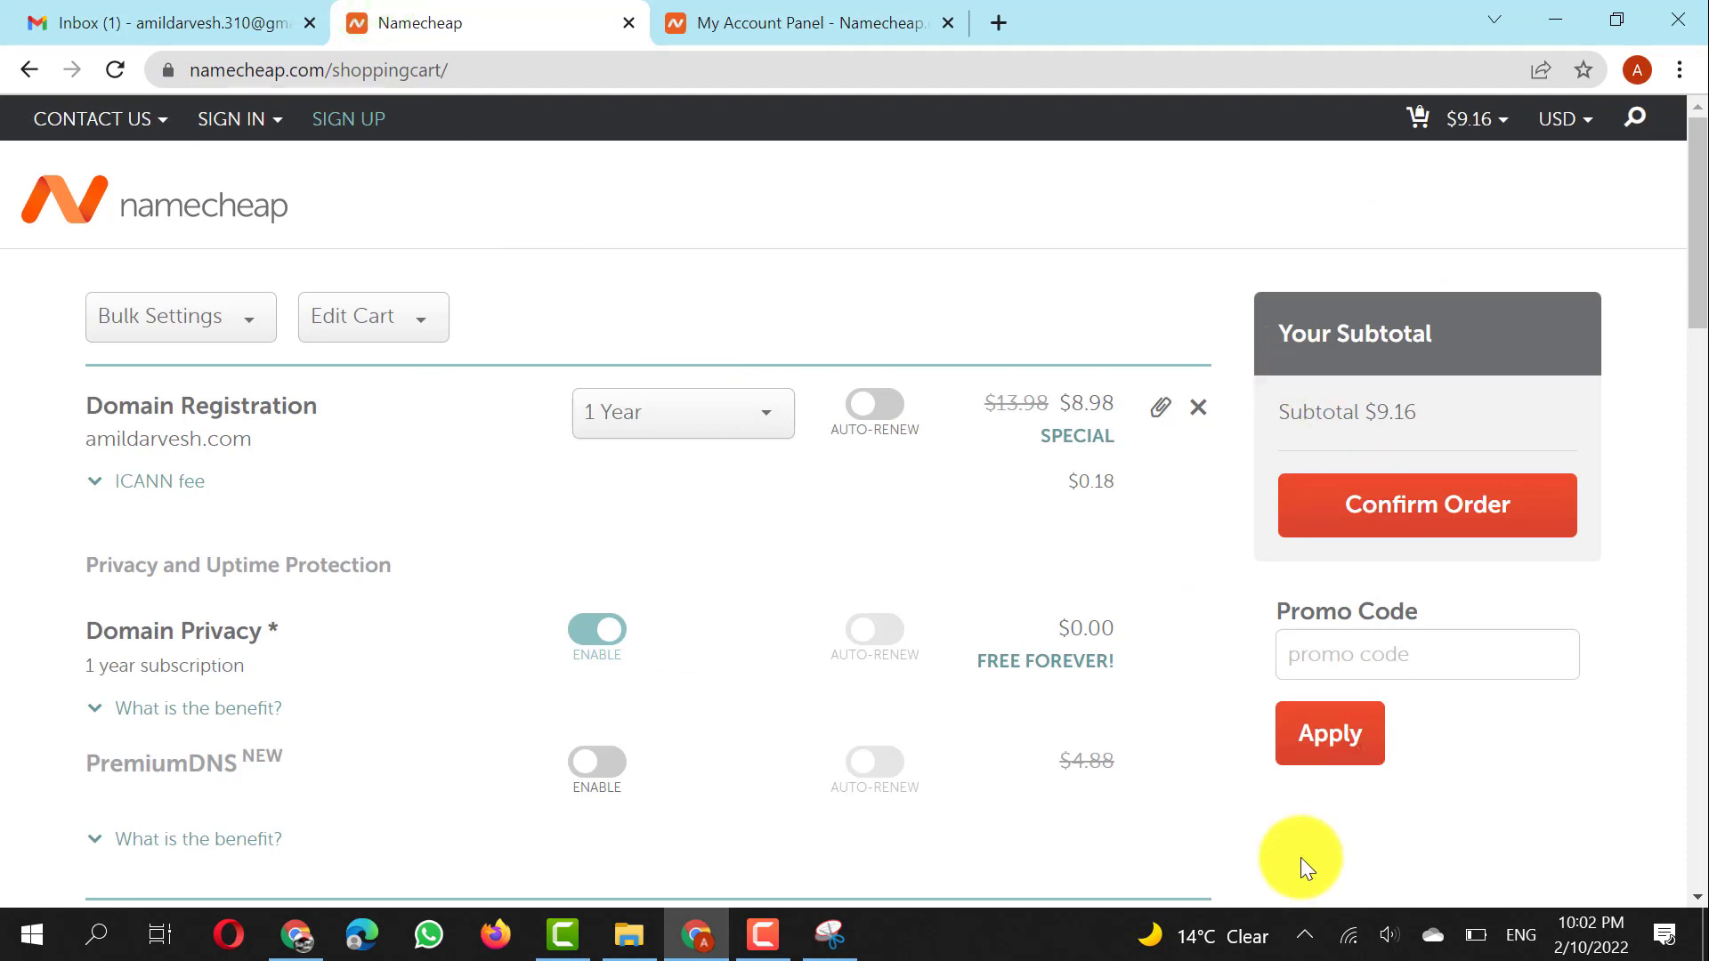
{"action": "left_click", "coordinate": [236, 119]}
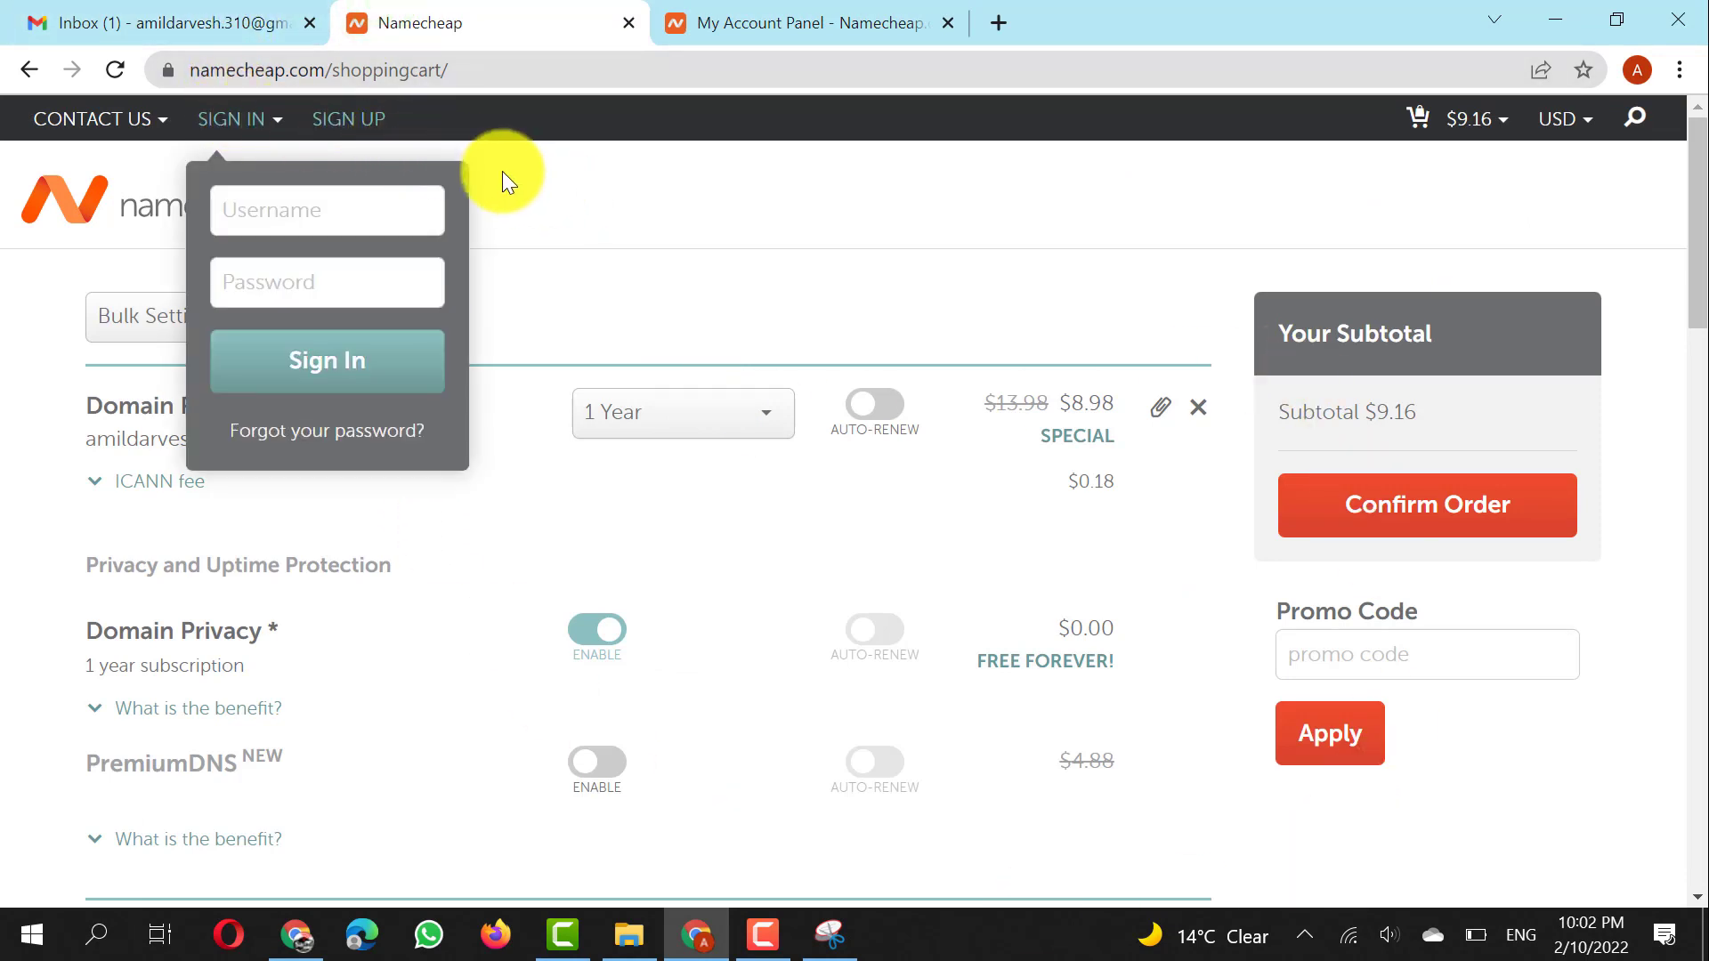
{"action": "left_click", "coordinate": [126, 71]}
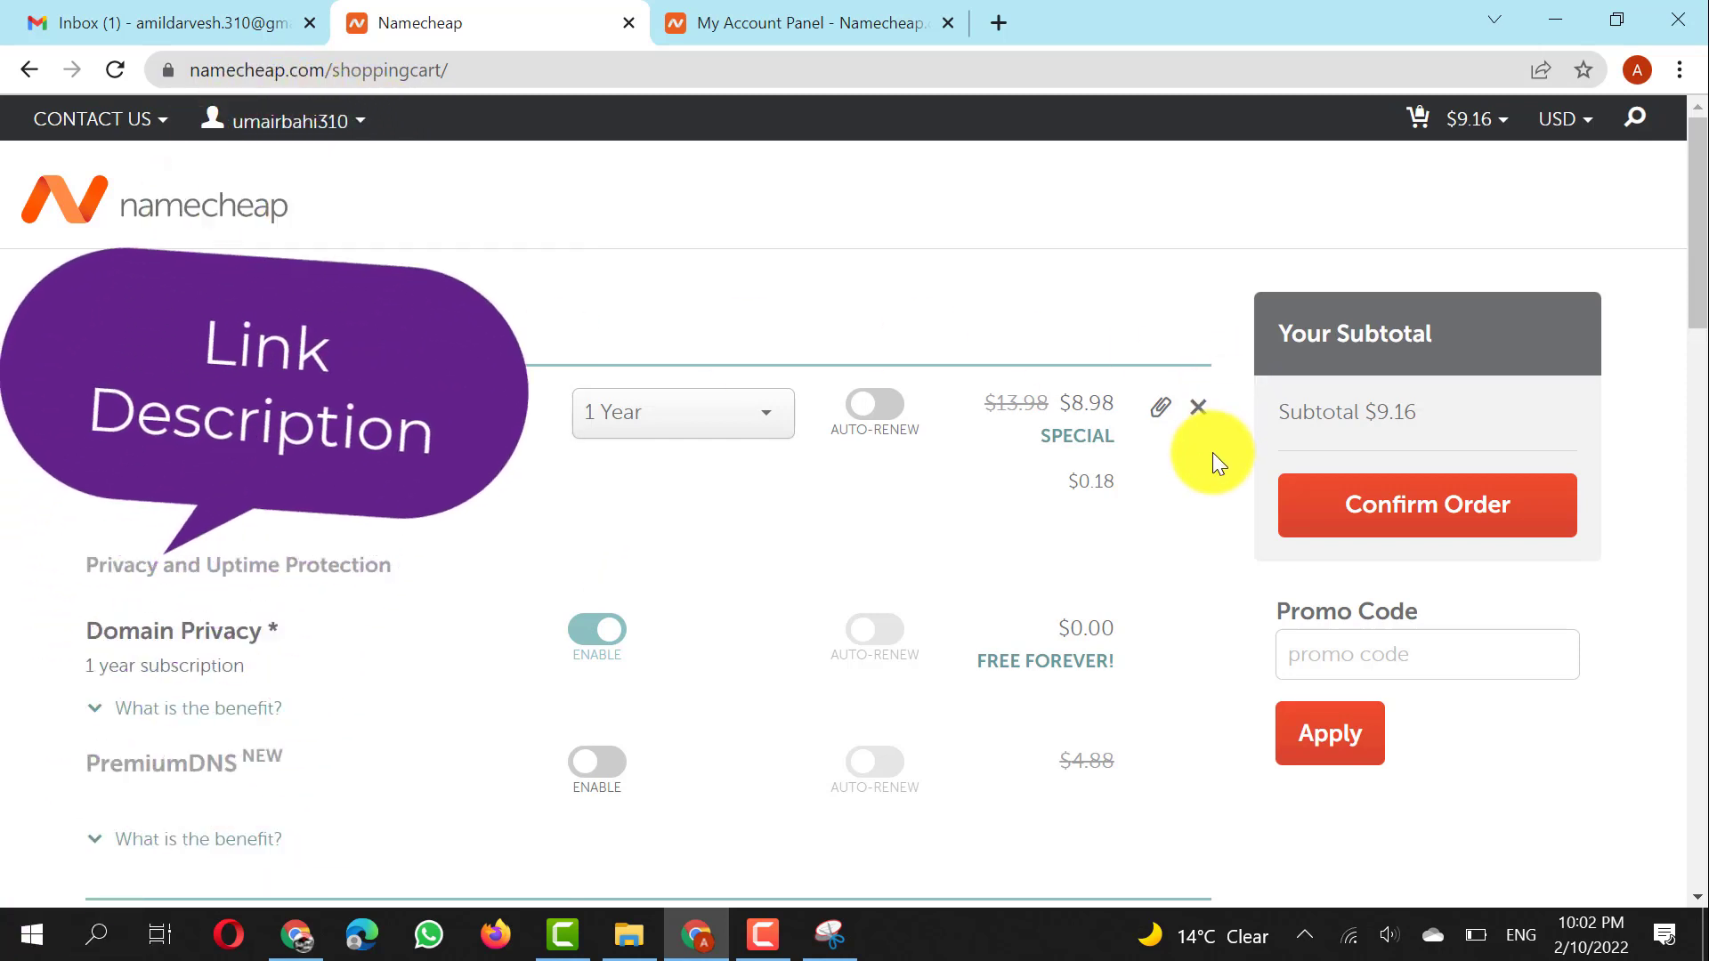
Apply the promo code NEWCOM598 to the shopping cart and confirm the order
{"action": "left_click", "coordinate": [1388, 657]}
{"action": "type", "text": "NEWCOM598"}
{"action": "left_click", "coordinate": [1529, 739]}
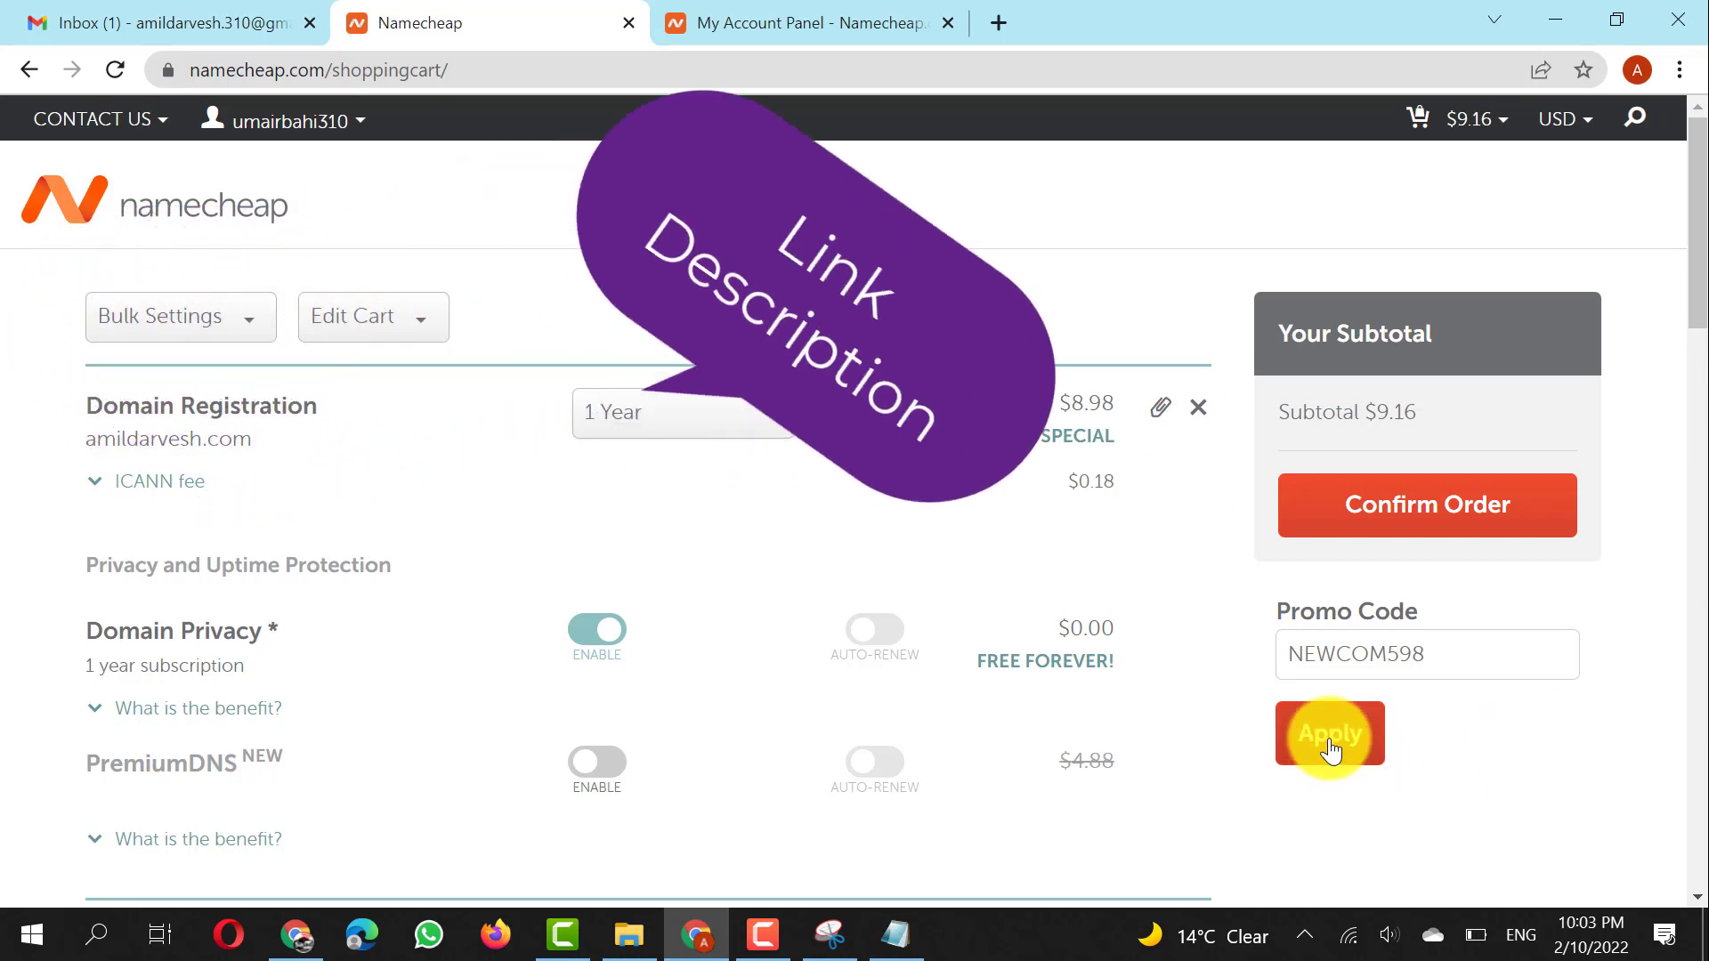
{"action": "left_click", "coordinate": [1331, 750]}
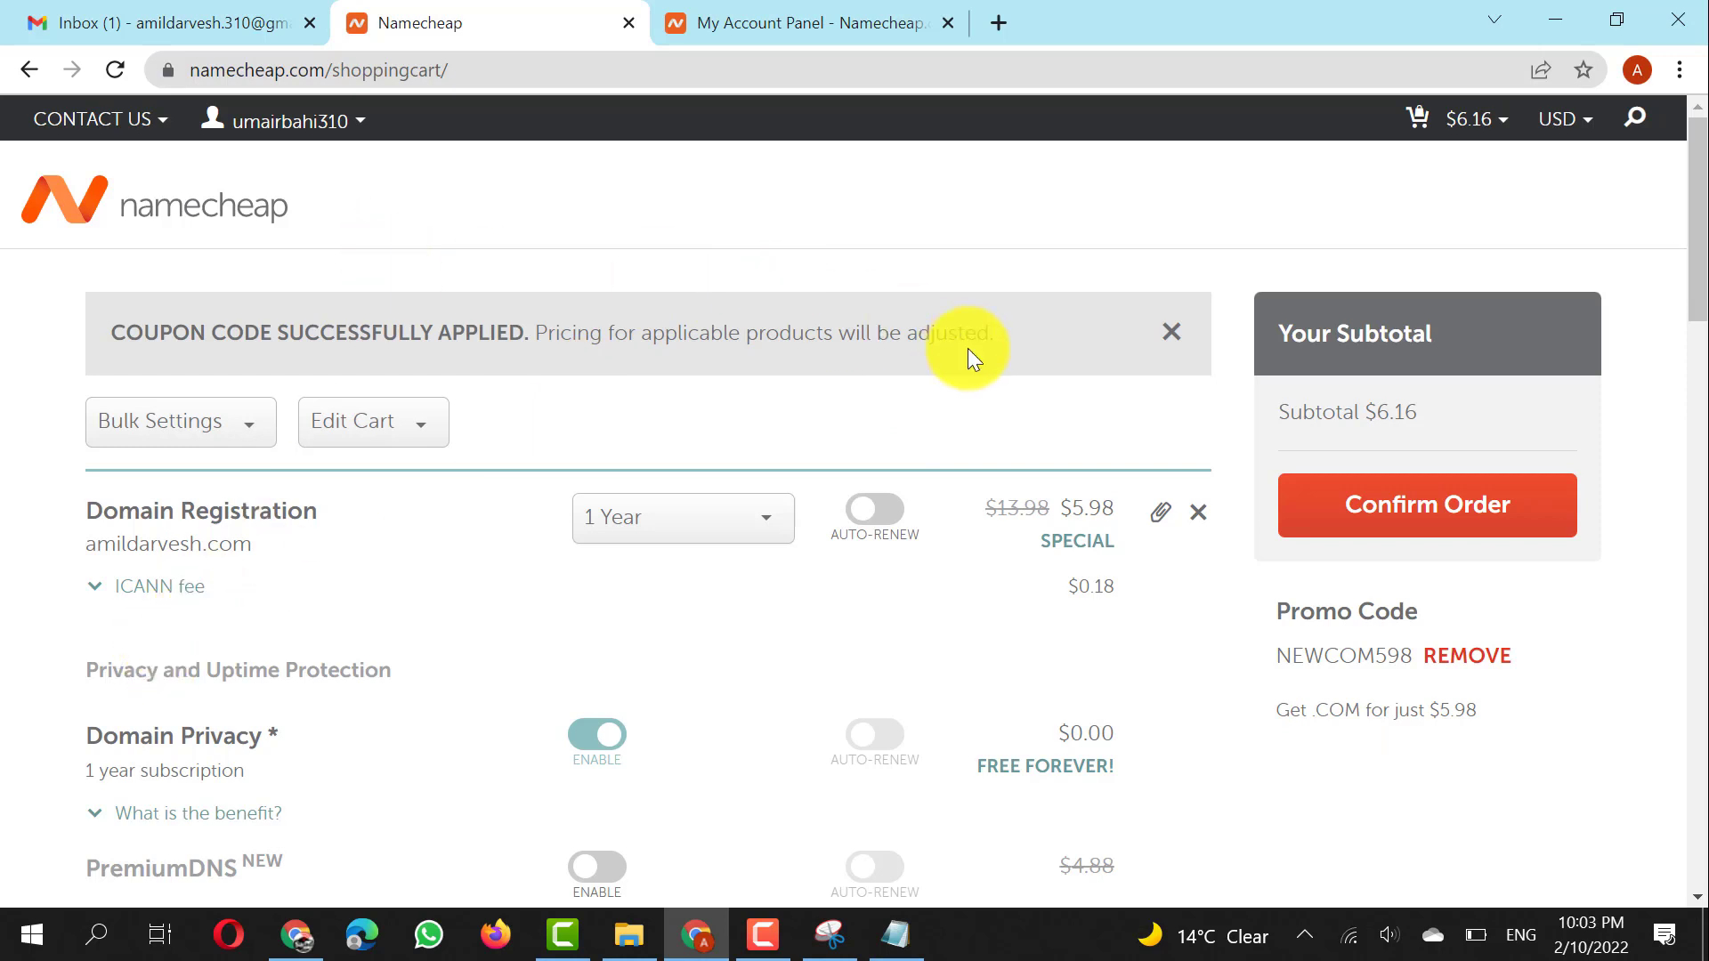
{"action": "left_click", "coordinate": [1415, 496]}
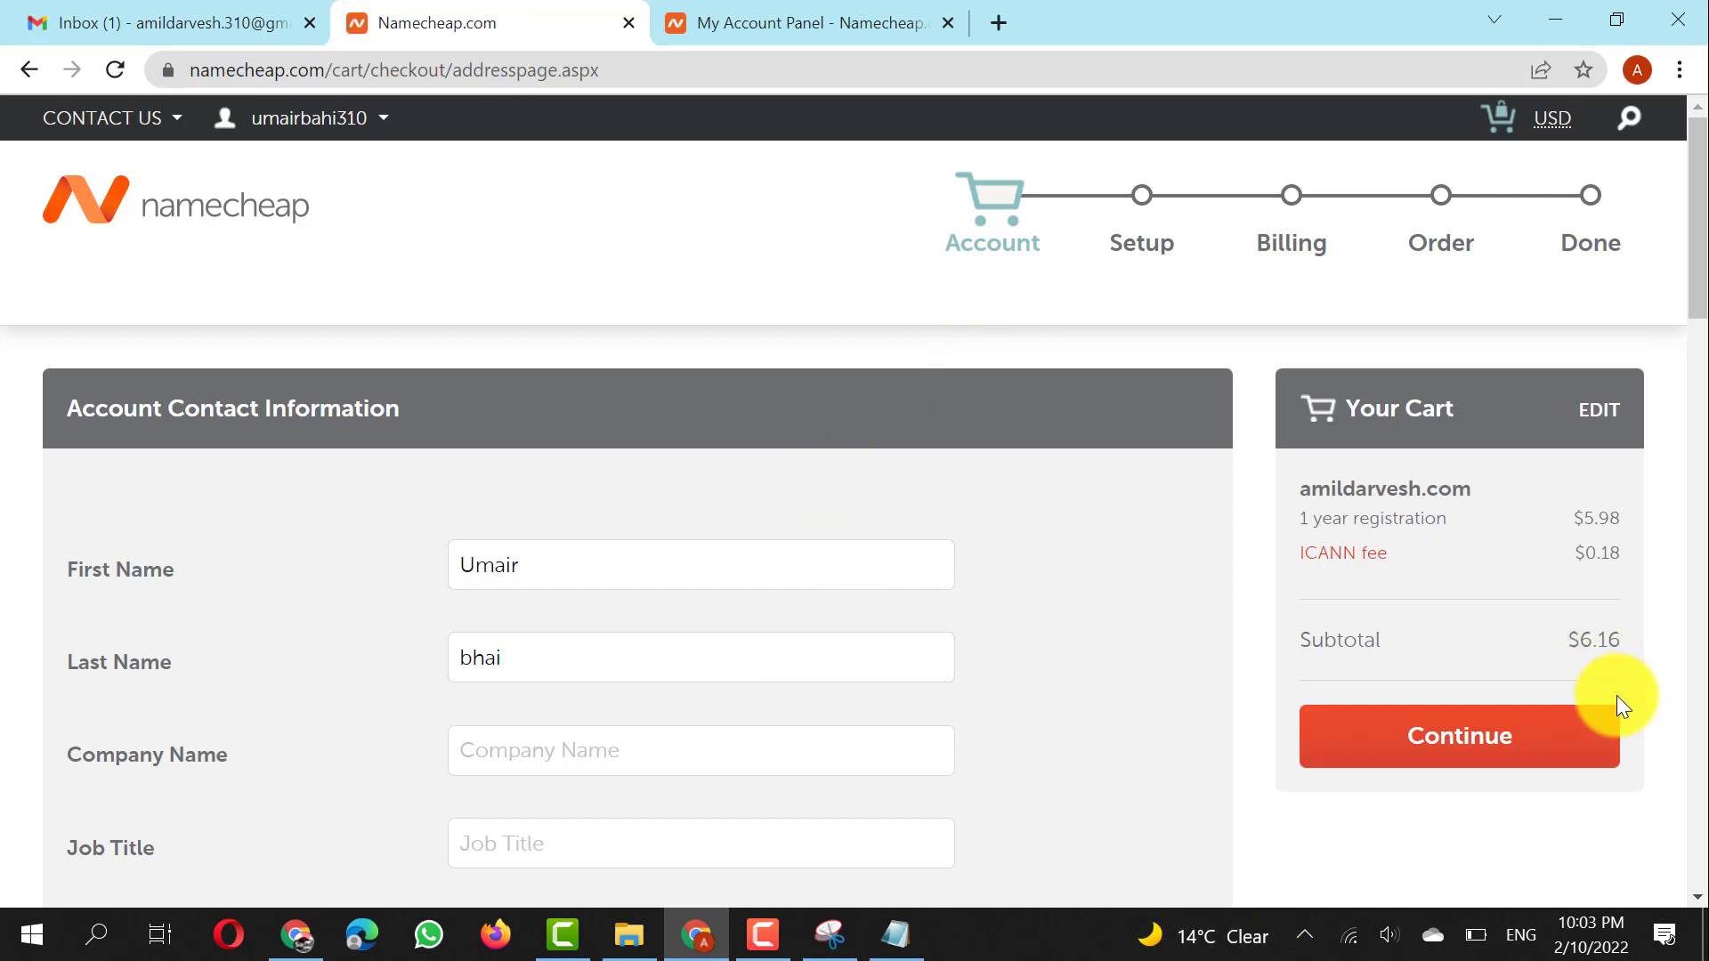
Go through the account contact information form and continue to the Setup stage of the checkout
{"action": "scroll", "coordinate": [1087, 452], "scroll_direction": "down", "scroll_amount": 9}
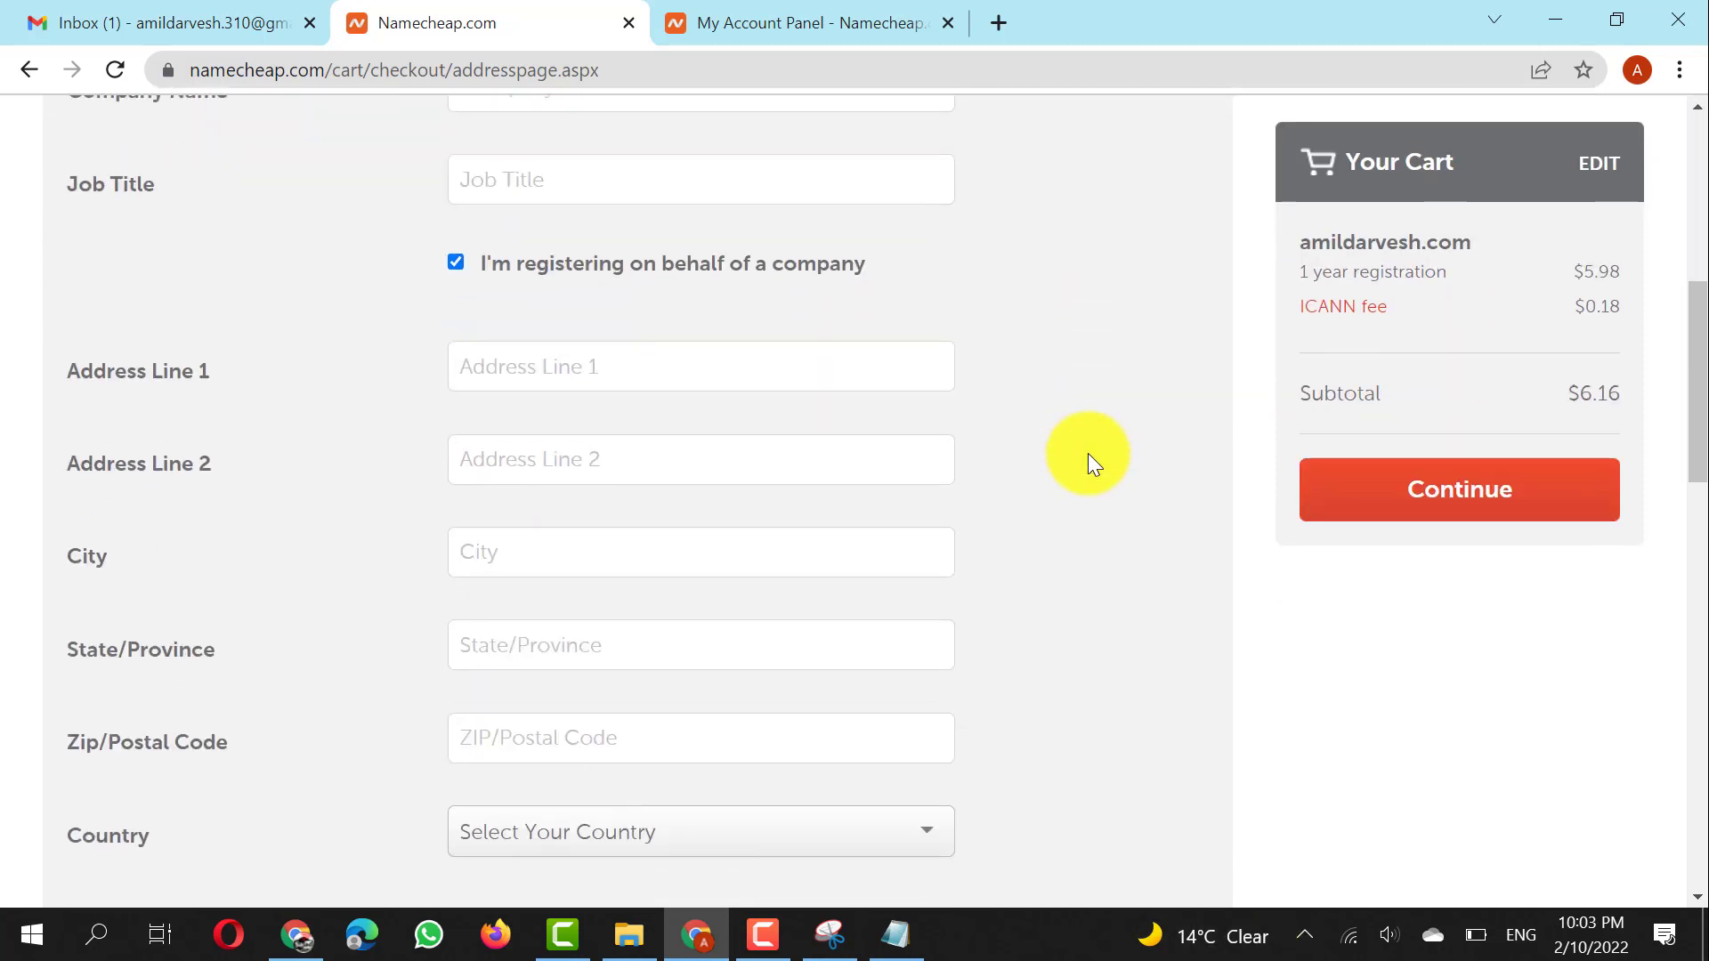
{"action": "scroll", "coordinate": [1087, 452], "scroll_direction": "down", "scroll_amount": 5}
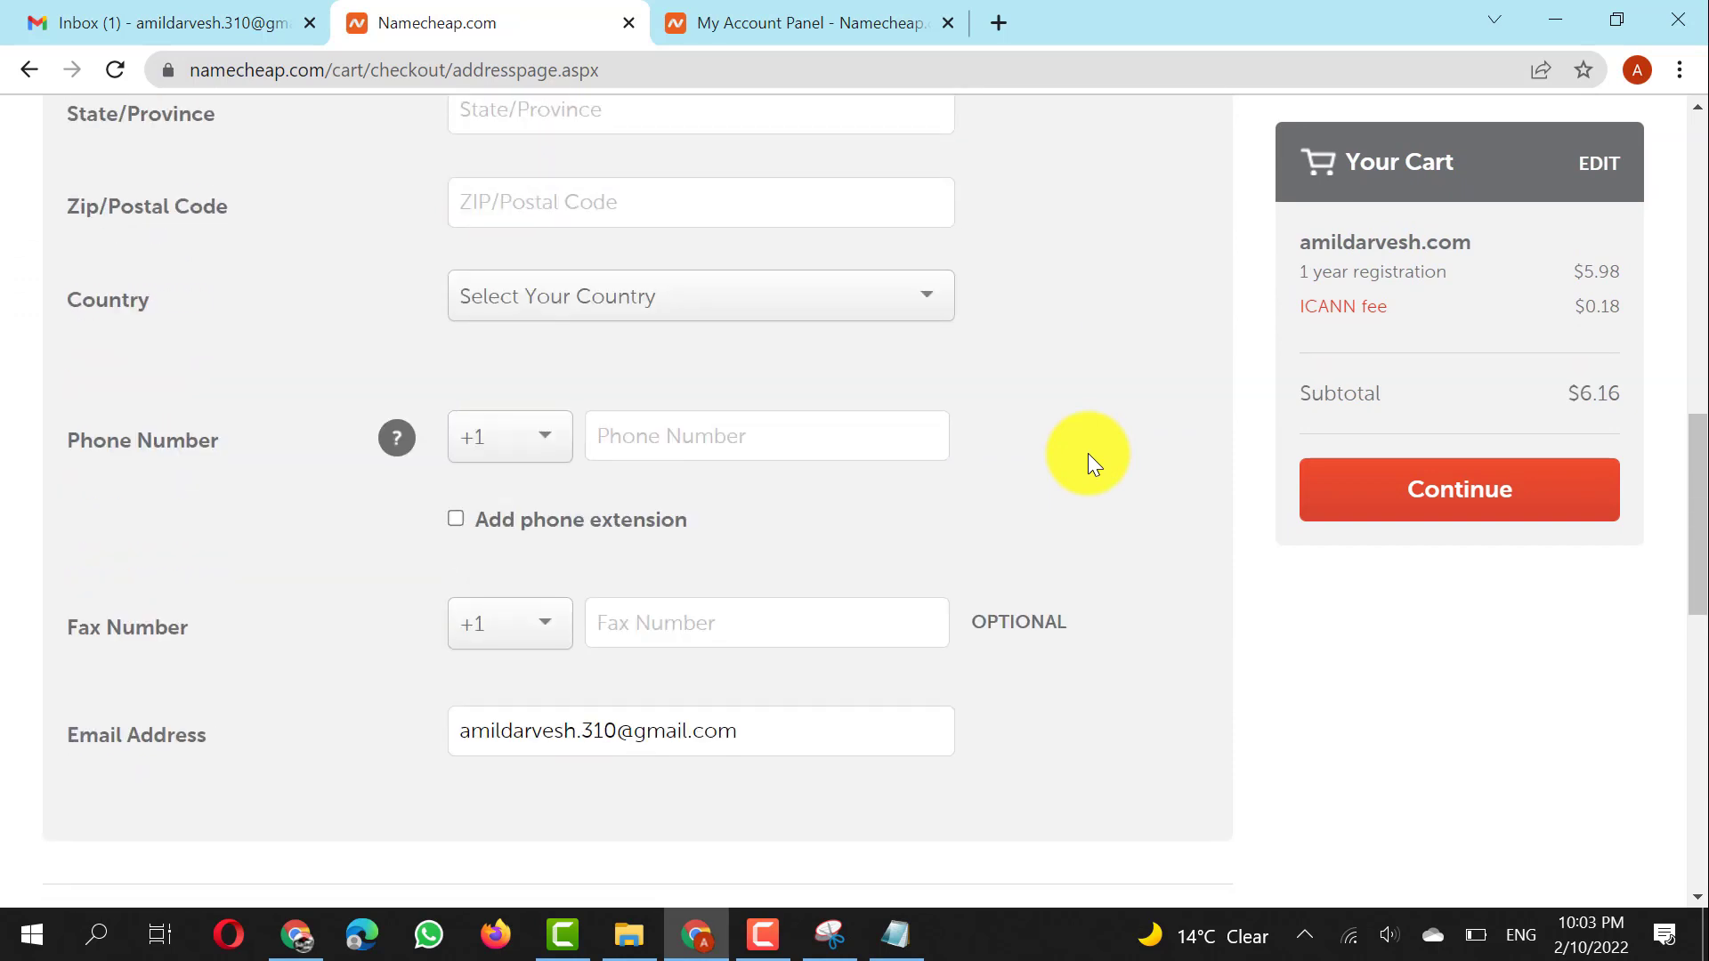
{"action": "scroll", "coordinate": [1088, 452], "scroll_direction": "up", "scroll_amount": 10}
{"action": "scroll", "coordinate": [1088, 453], "scroll_direction": "down", "scroll_amount": 5}
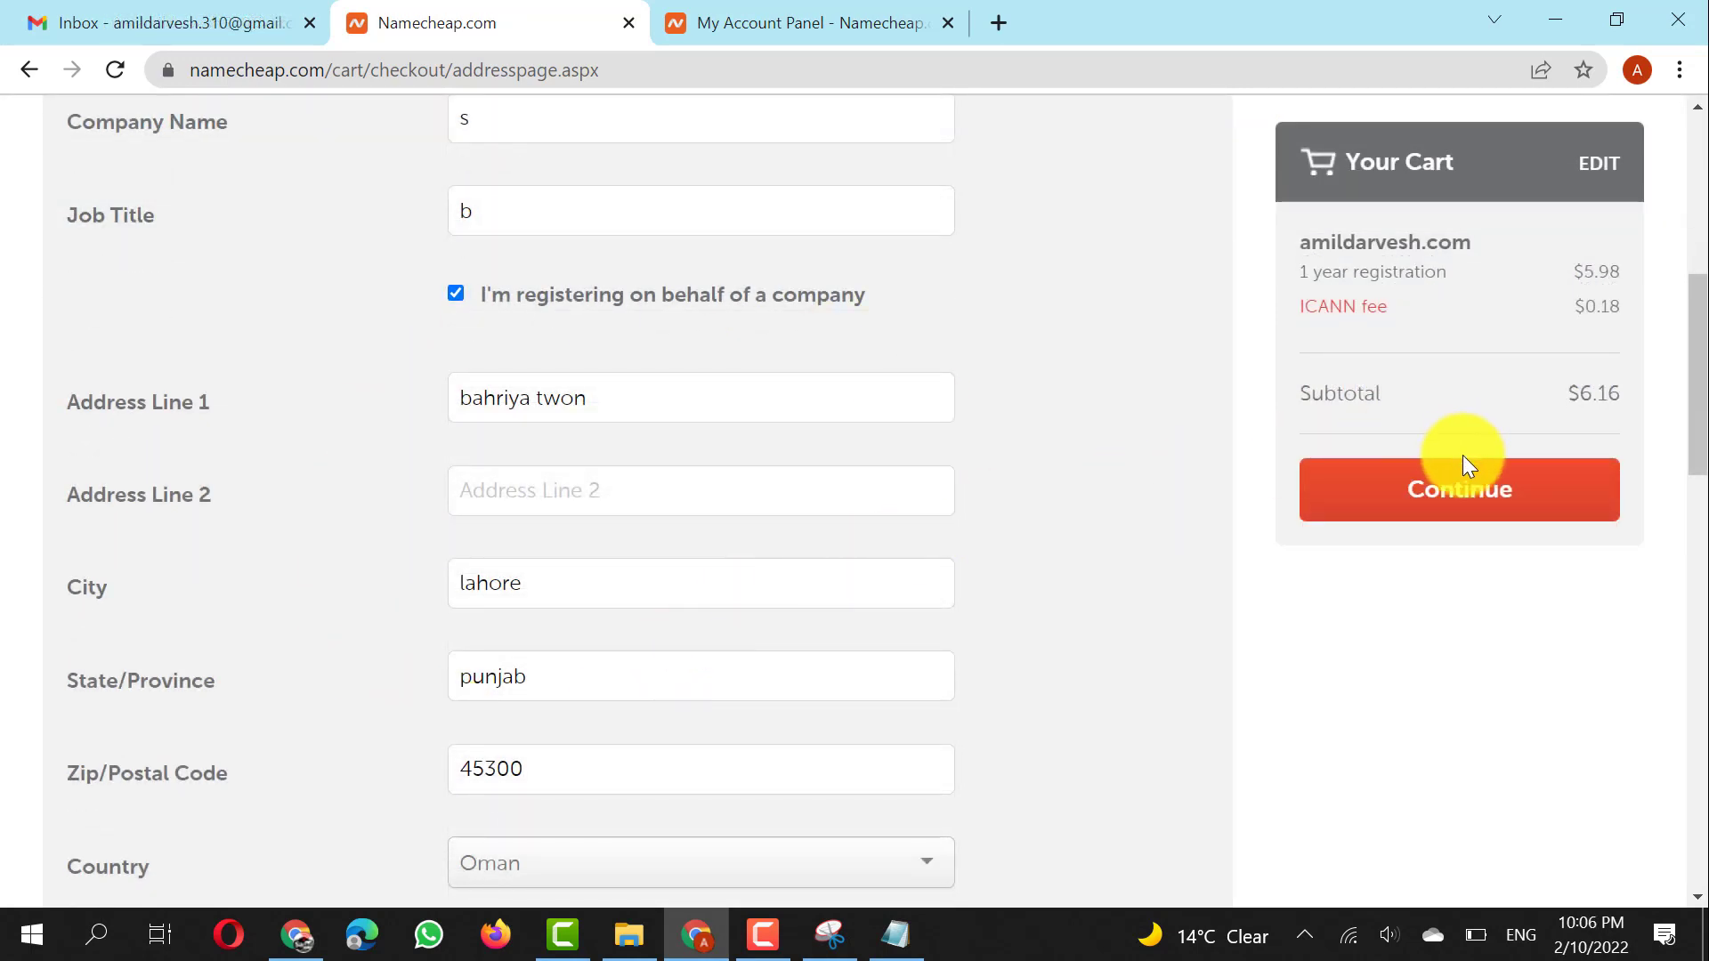
{"action": "left_click", "coordinate": [1453, 491]}
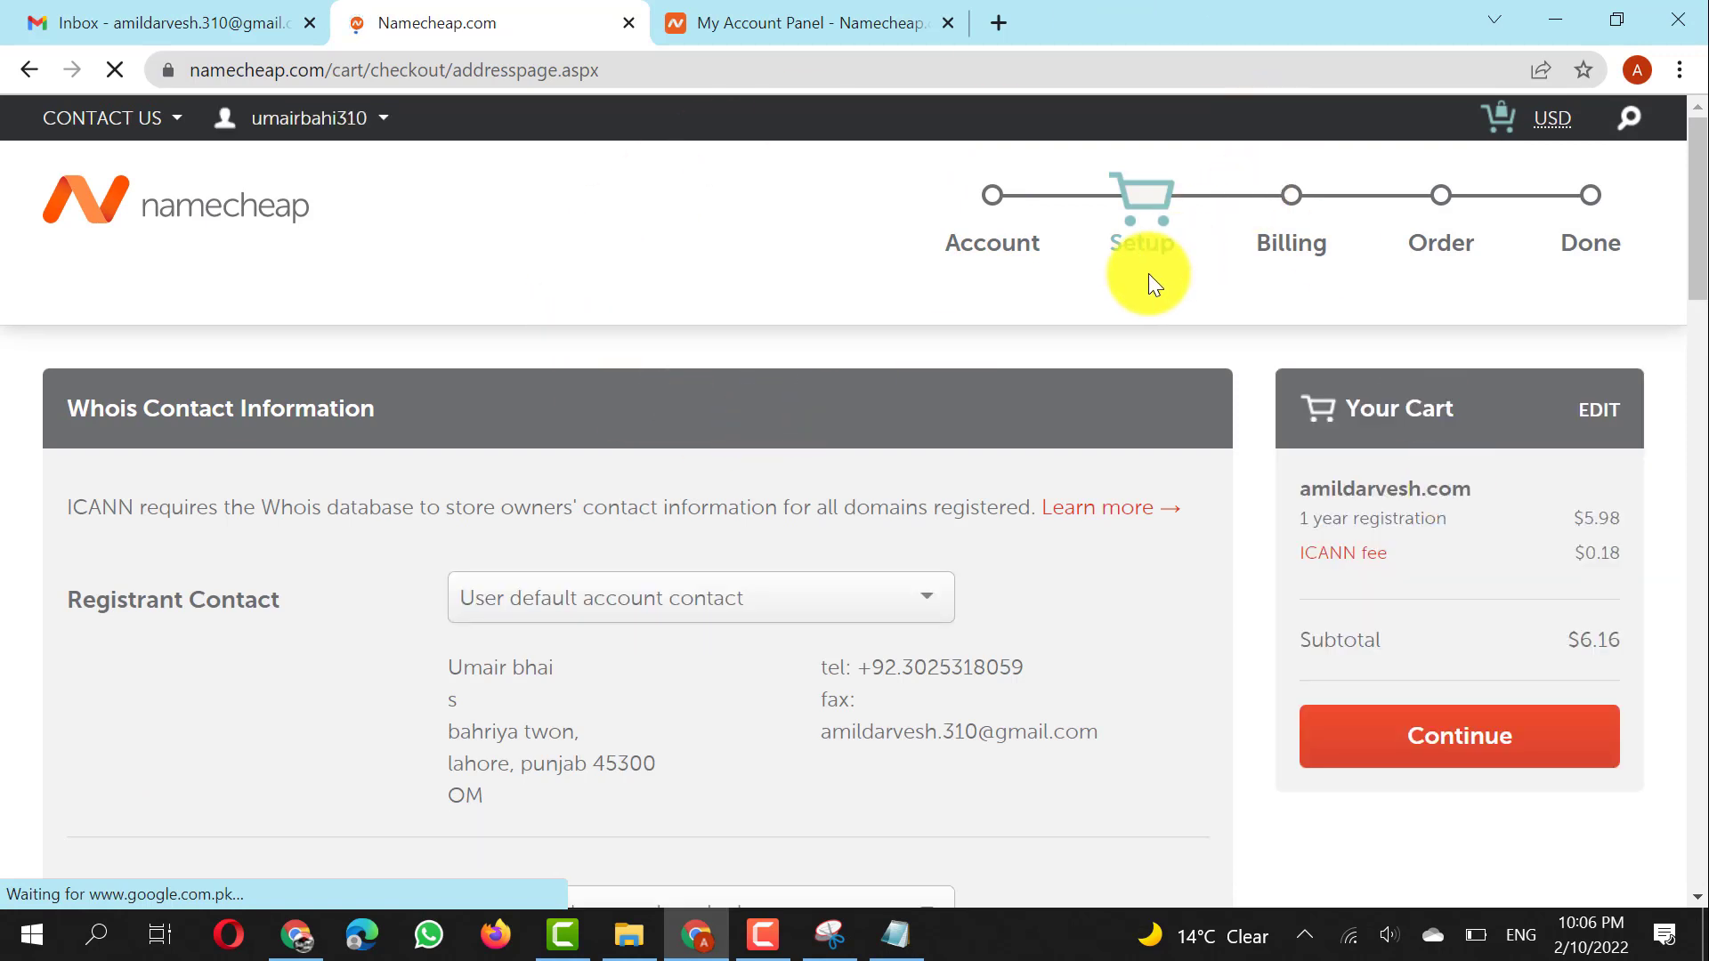
Review the Whois contacts, keep the default account contact and continue to the Billing stage
{"action": "scroll", "coordinate": [934, 280], "scroll_direction": "down", "scroll_amount": 2}
{"action": "scroll", "coordinate": [943, 303], "scroll_direction": "down", "scroll_amount": 2}
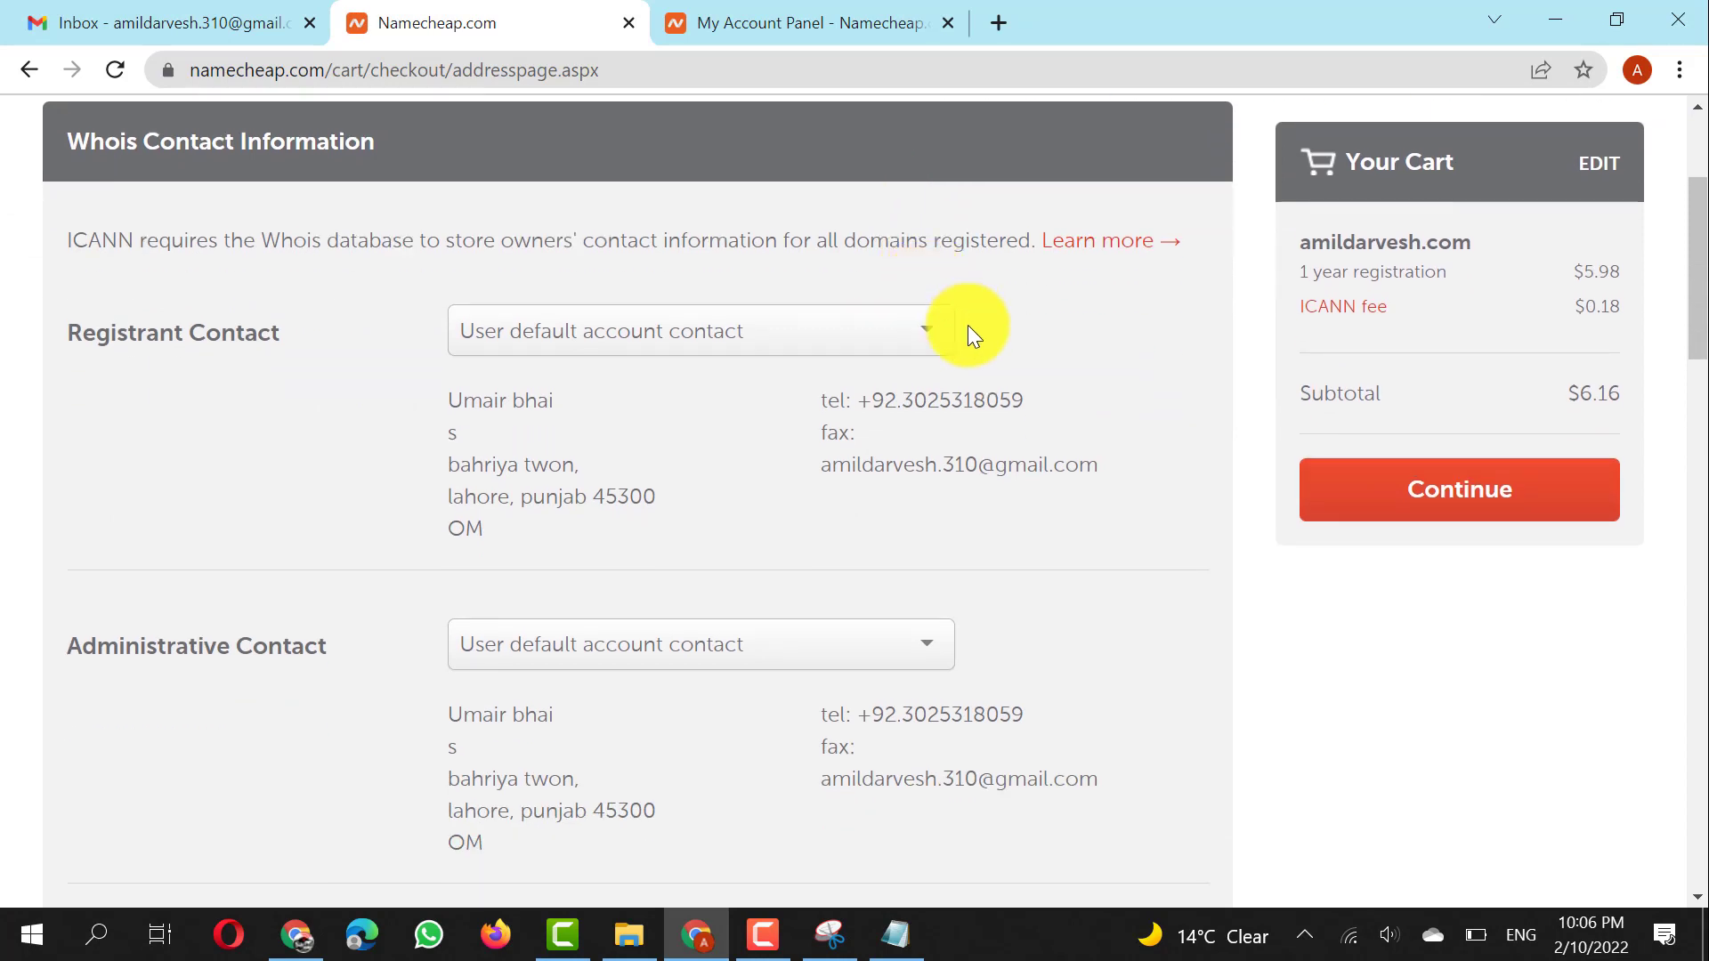
{"action": "scroll", "coordinate": [854, 329], "scroll_direction": "up", "scroll_amount": 4}
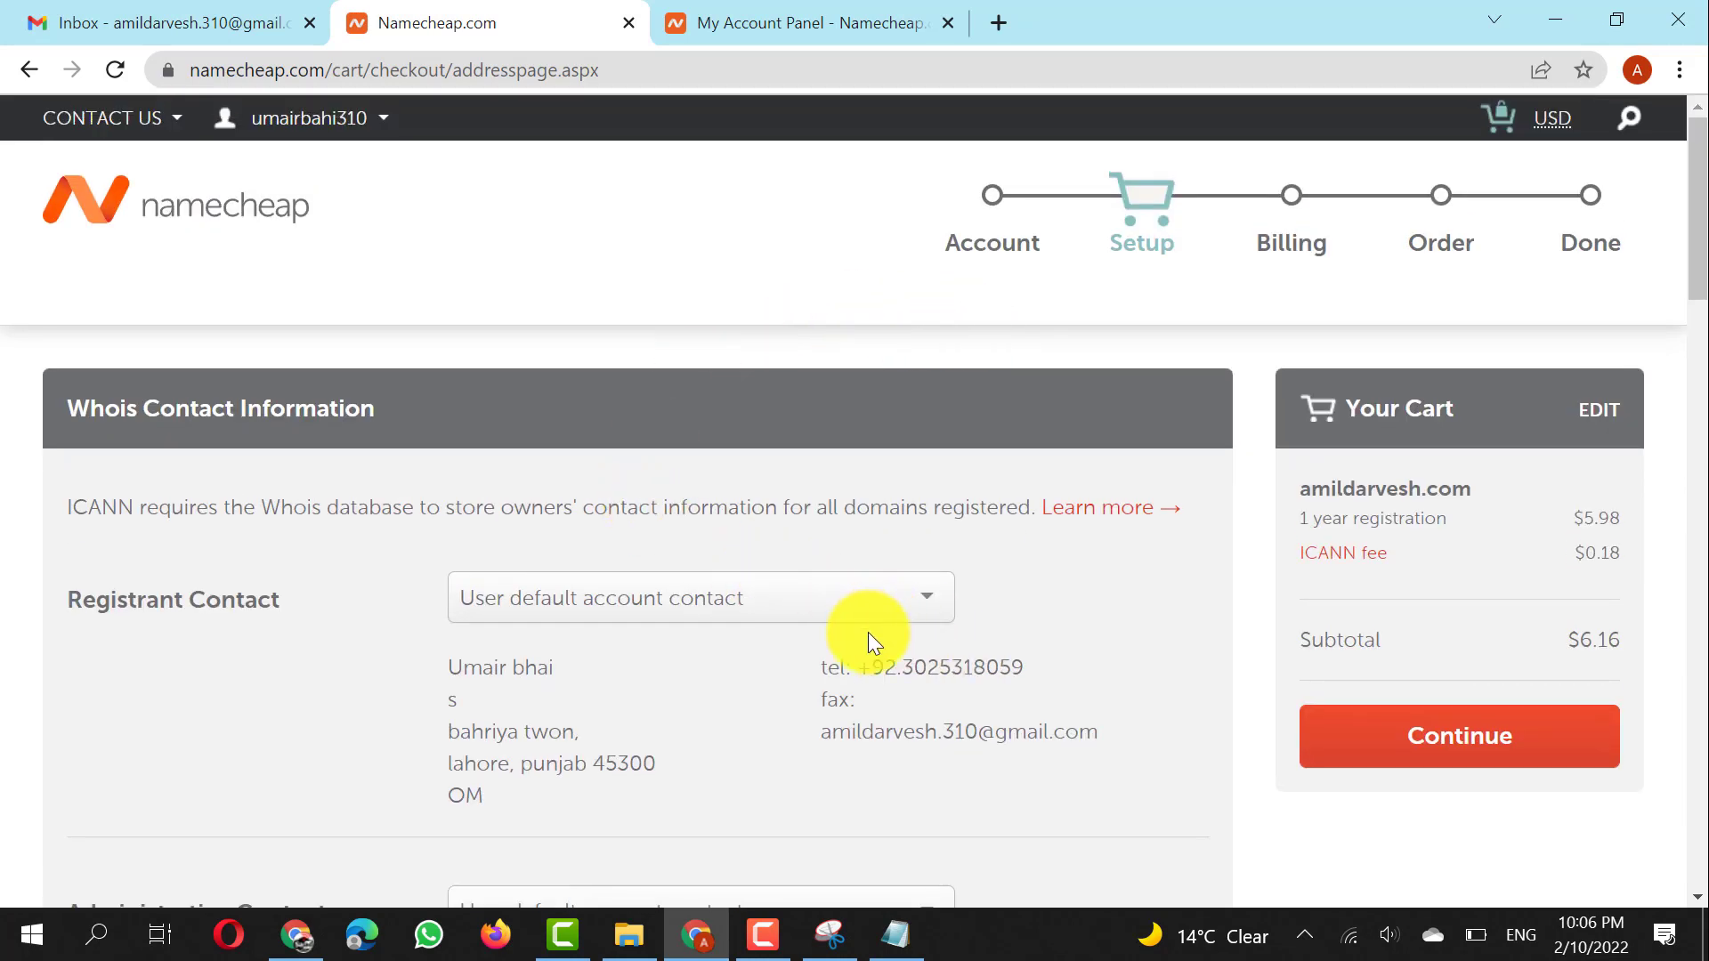
{"action": "left_click", "coordinate": [1395, 730]}
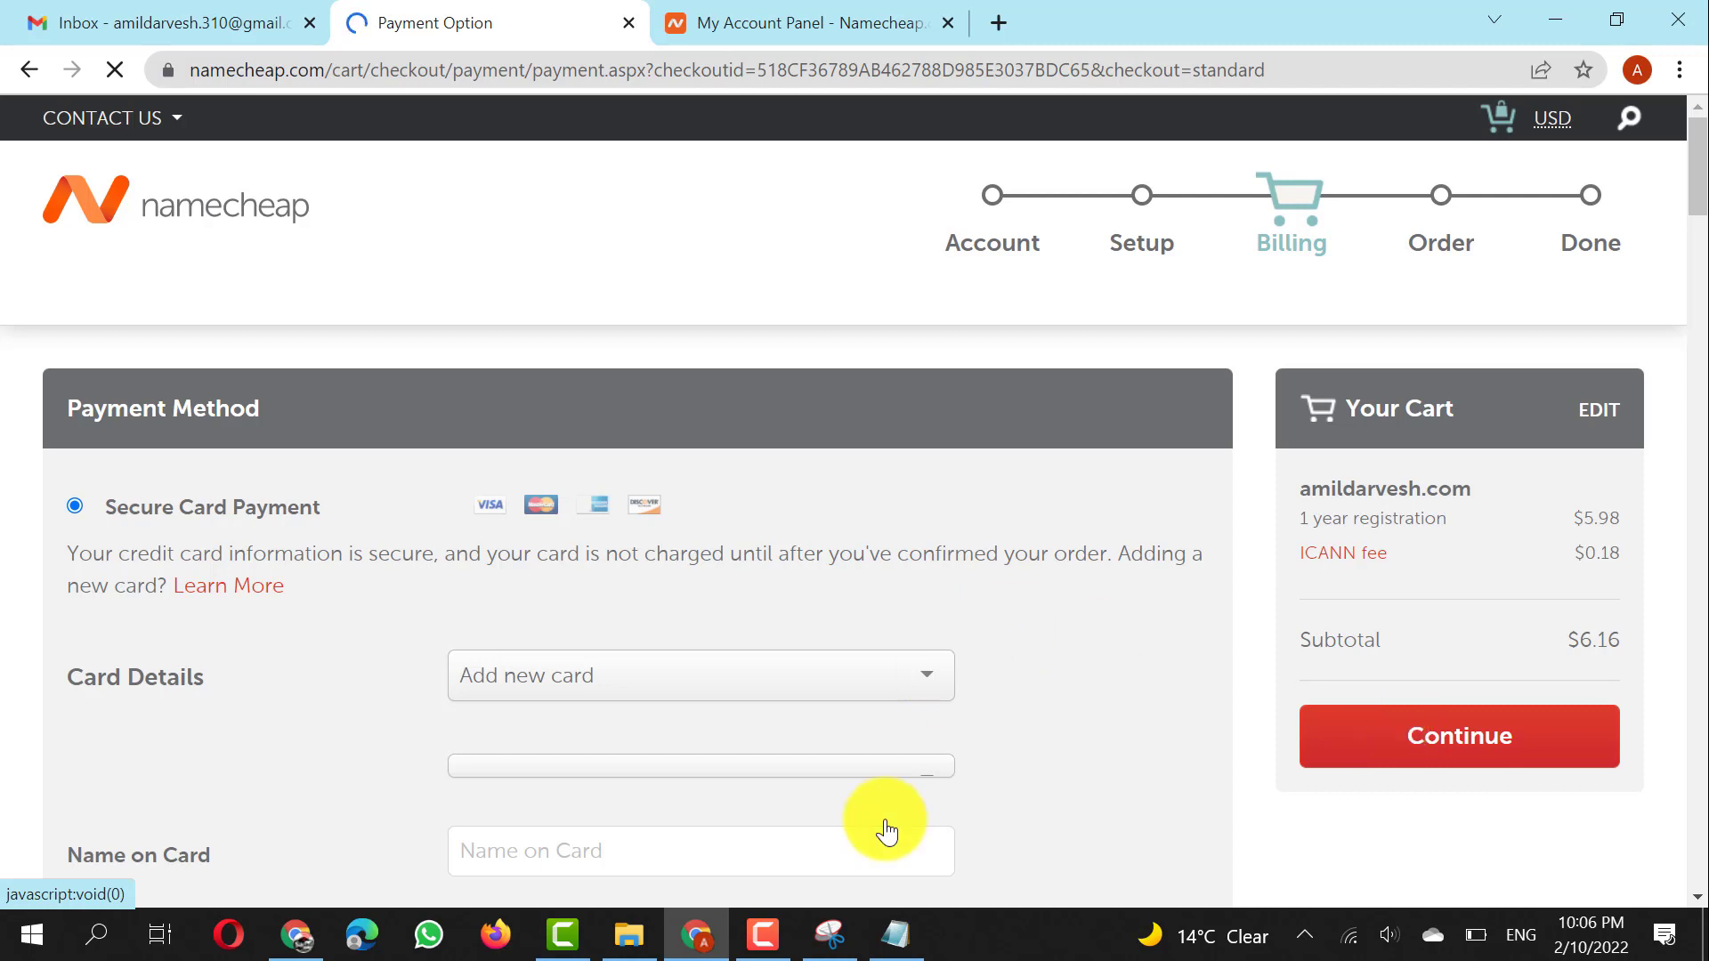
Check the available card options under Card Details for Secure Card Payment
{"action": "scroll", "coordinate": [623, 592], "scroll_direction": "down", "scroll_amount": 1}
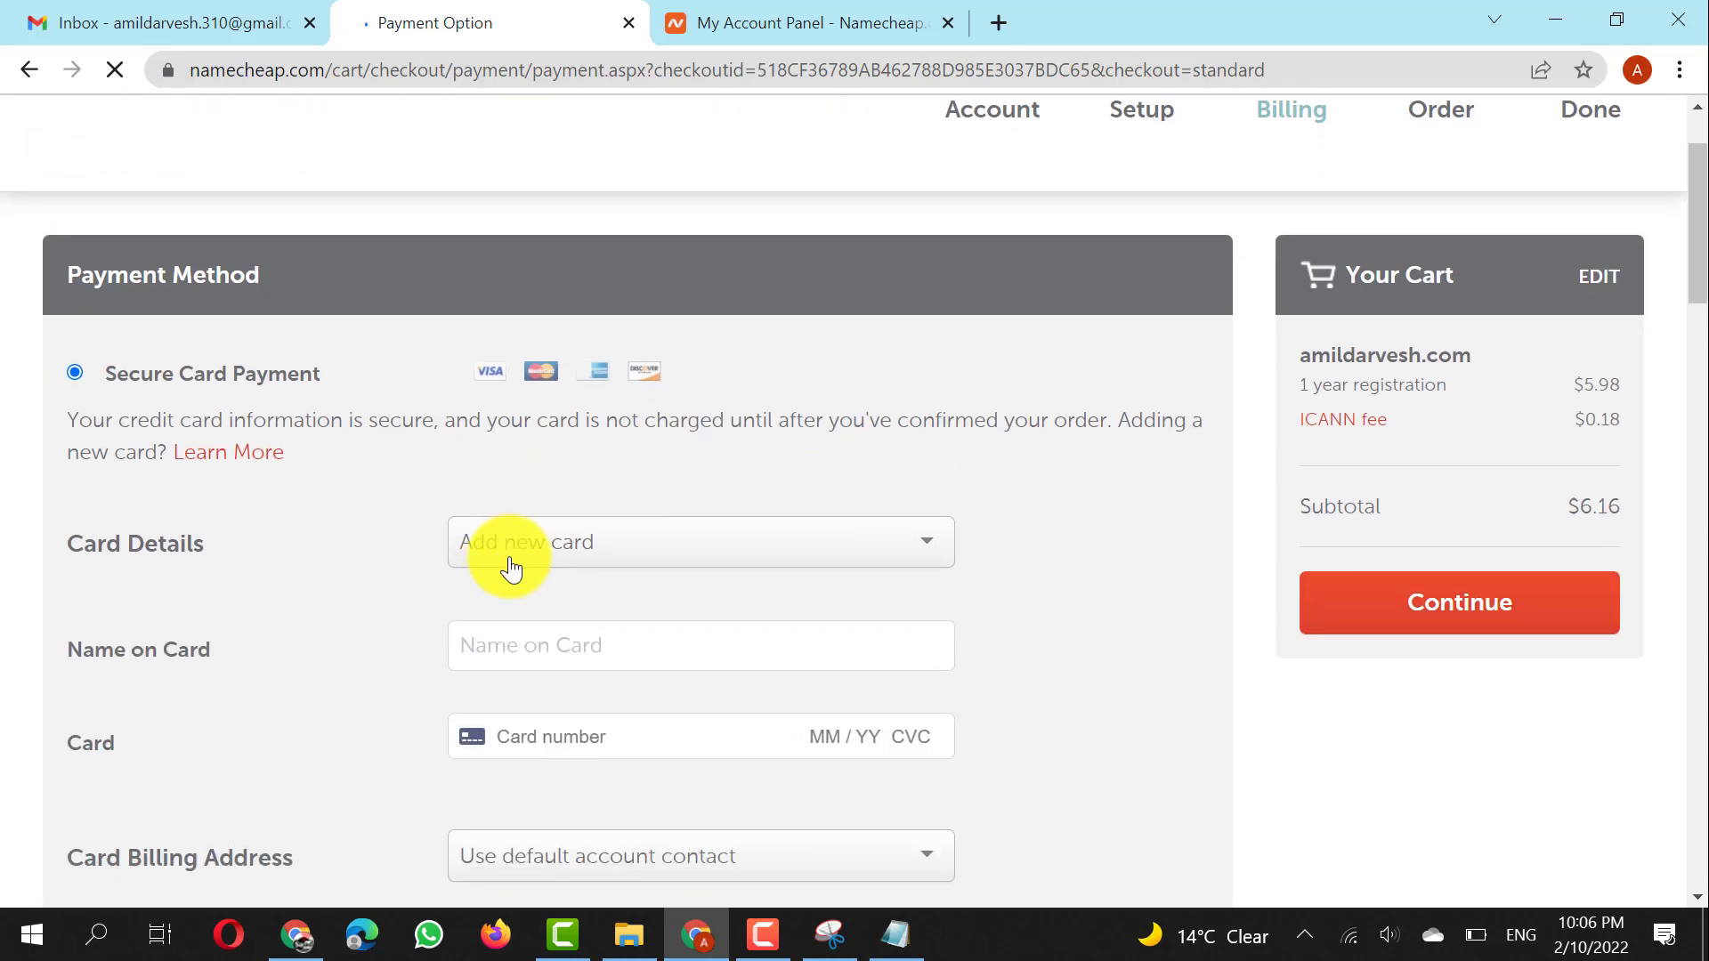
{"action": "left_click", "coordinate": [522, 543]}
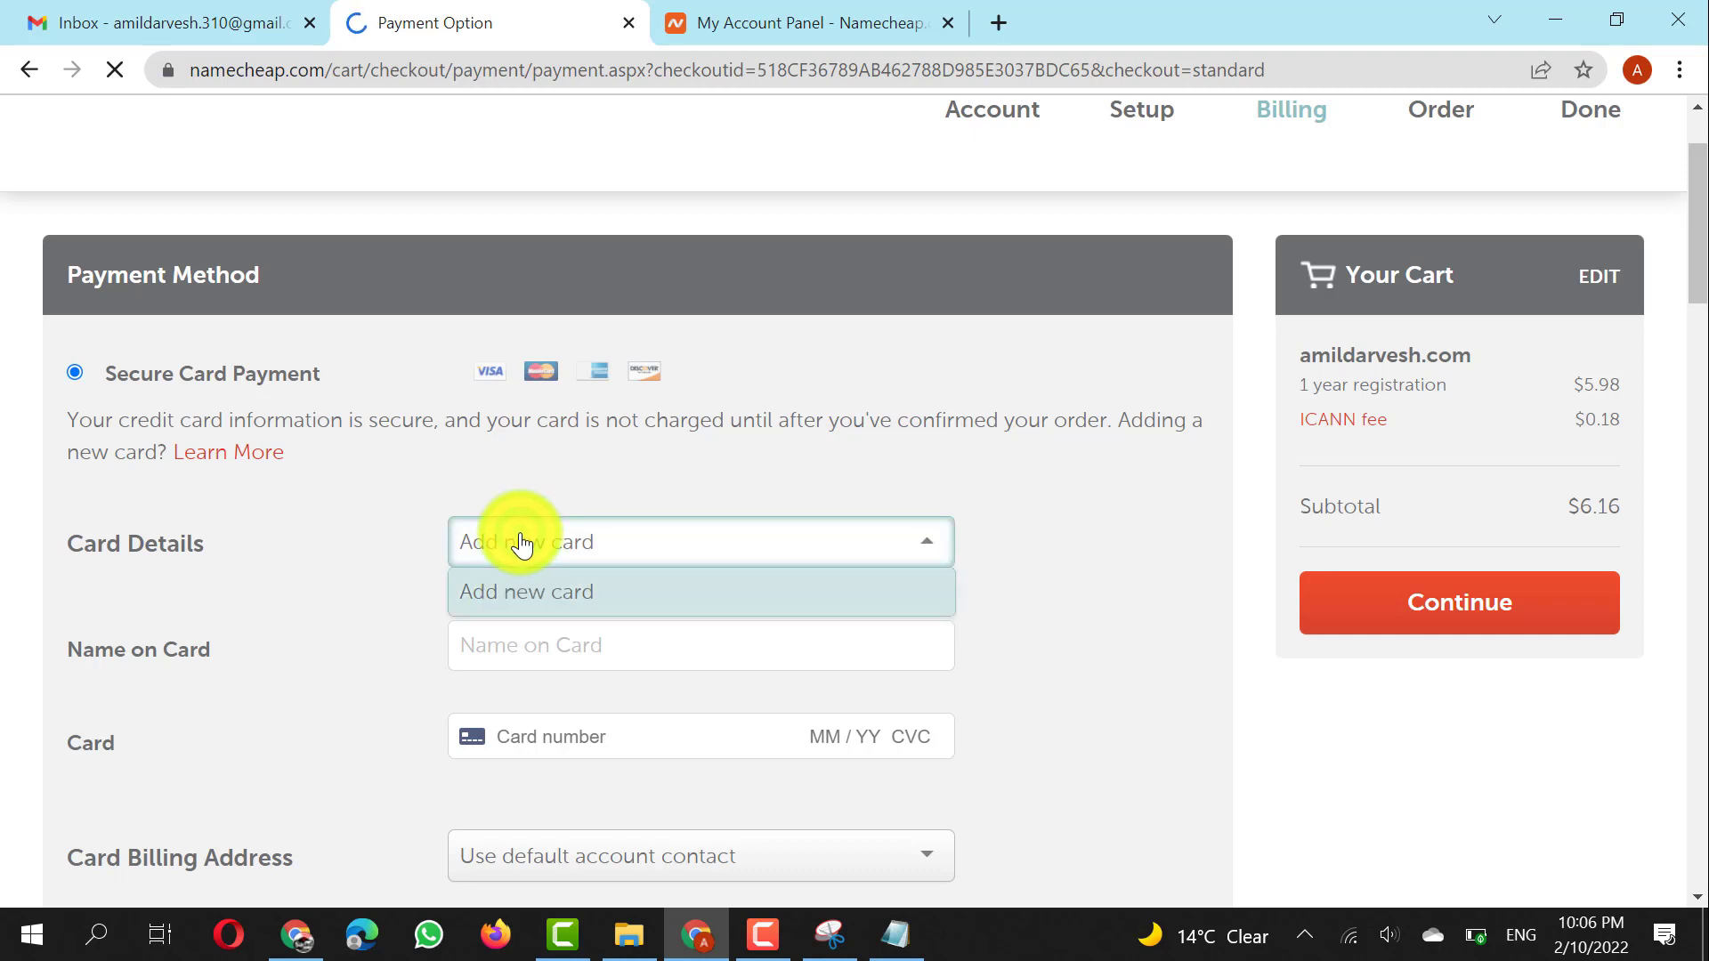
{"action": "left_click", "coordinate": [523, 544]}
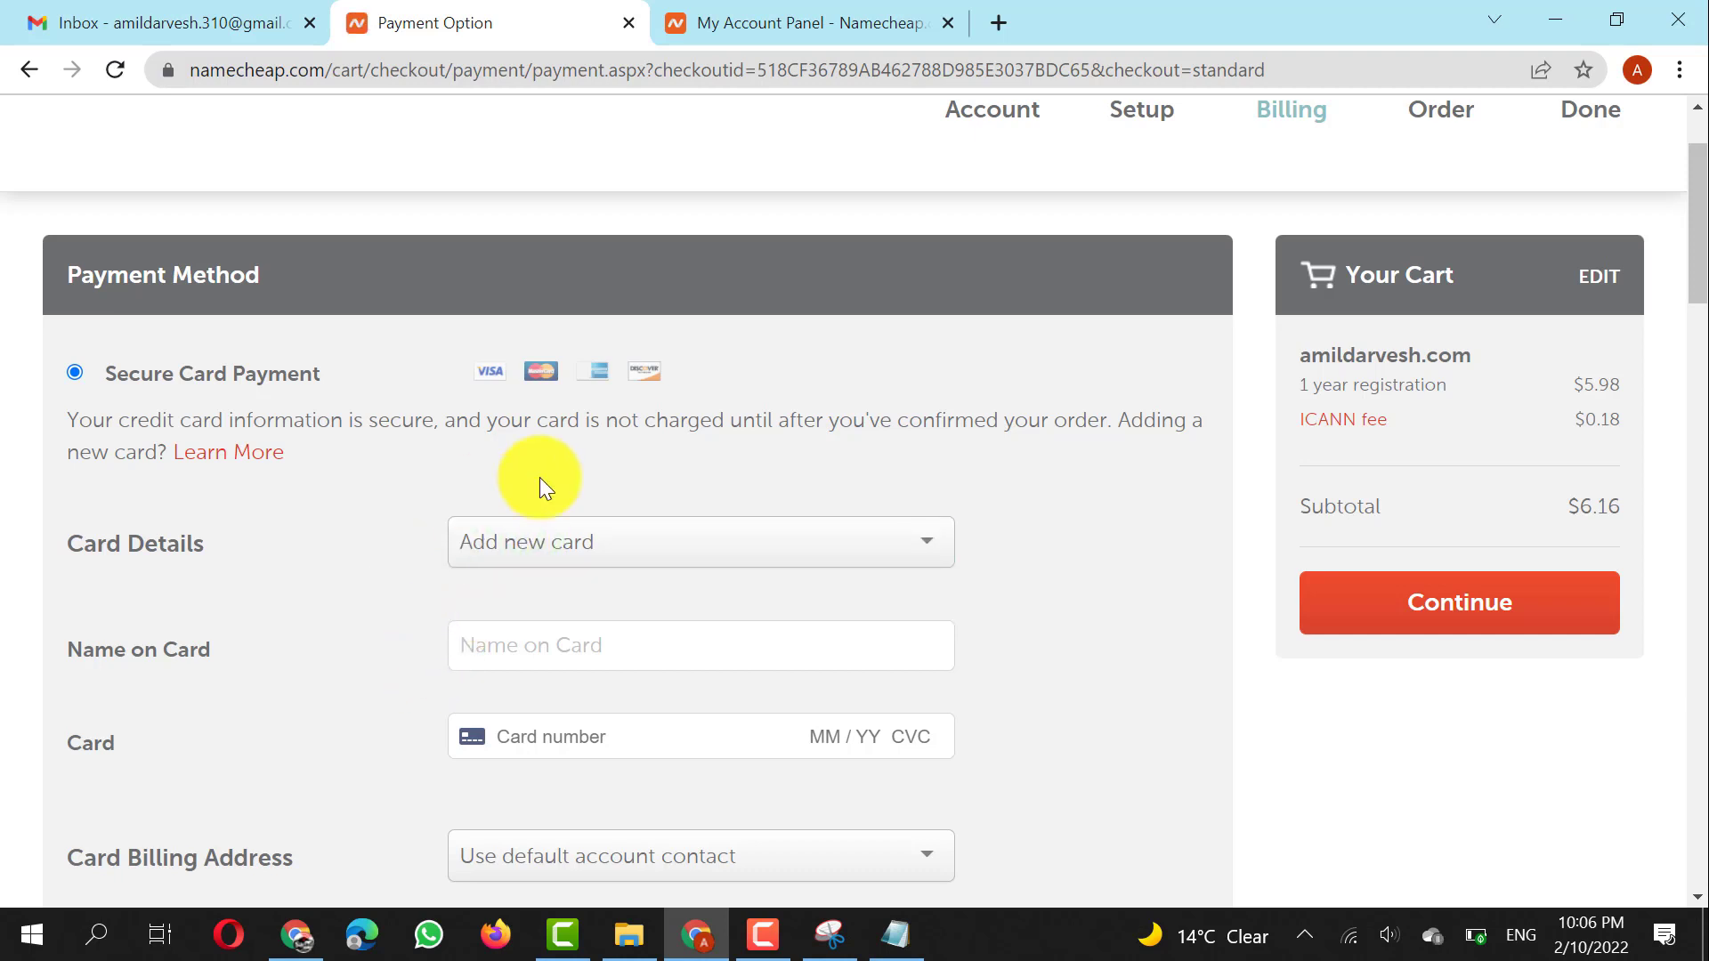
Look through the checkout payment methods, choose Account Funds and check its current balance
{"action": "scroll", "coordinate": [1066, 645], "scroll_direction": "down", "scroll_amount": 4}
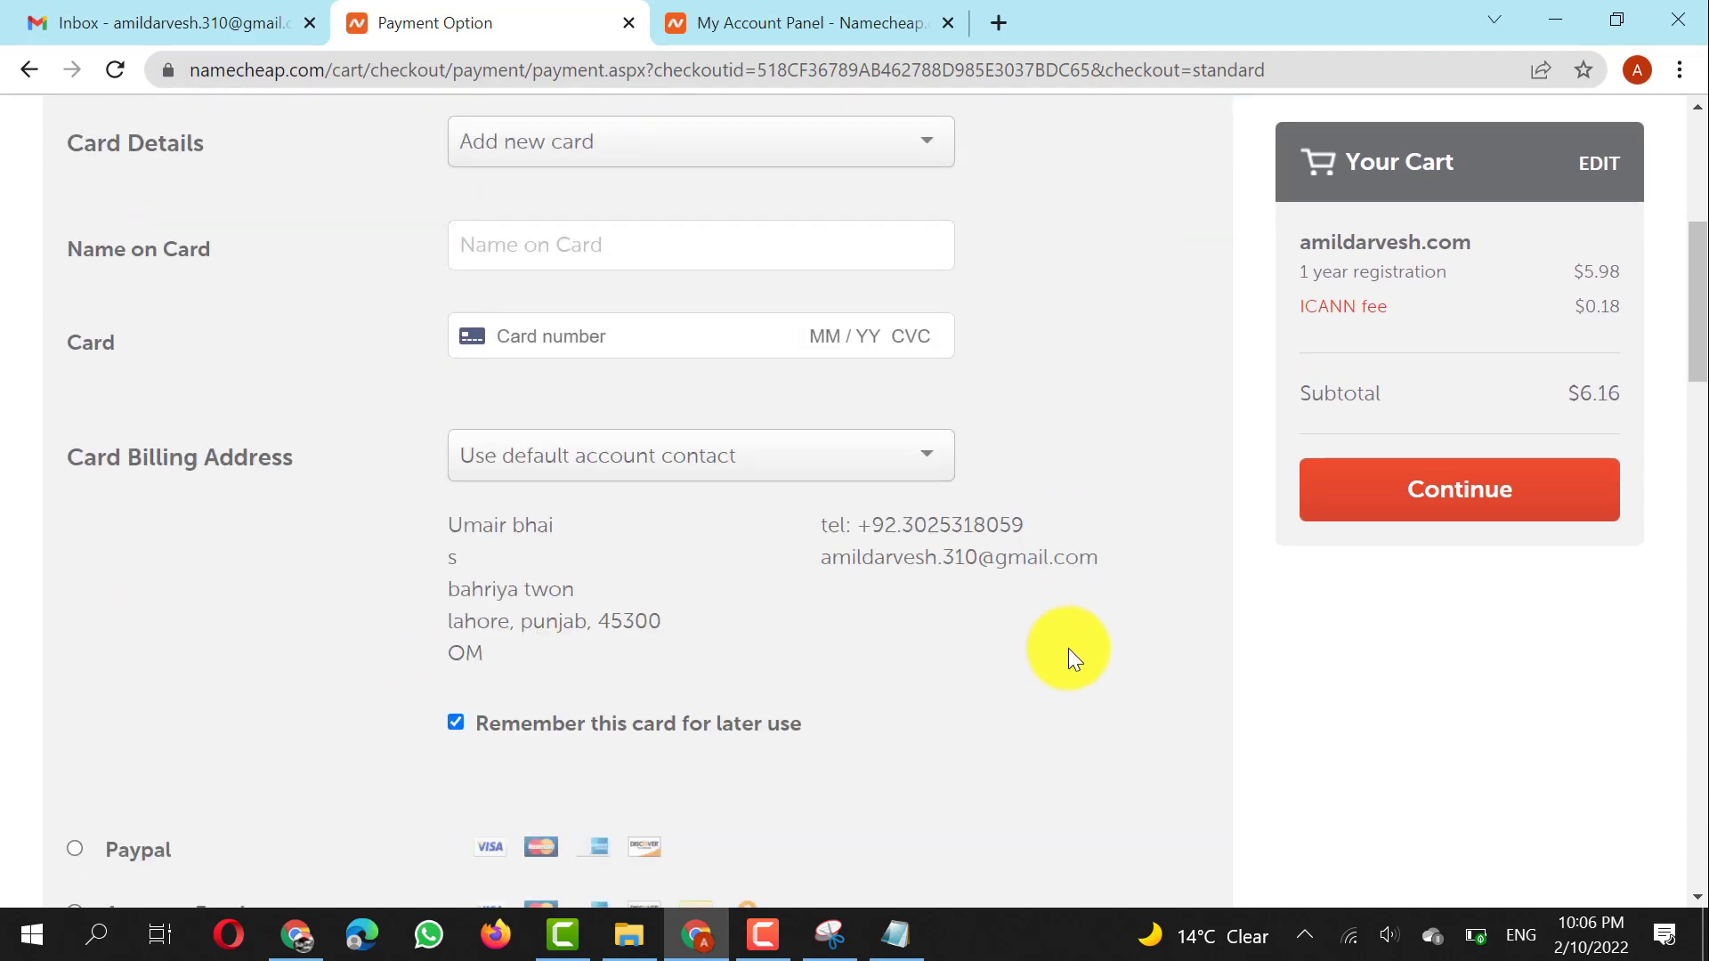
{"action": "scroll", "coordinate": [1072, 647], "scroll_direction": "up", "scroll_amount": 3}
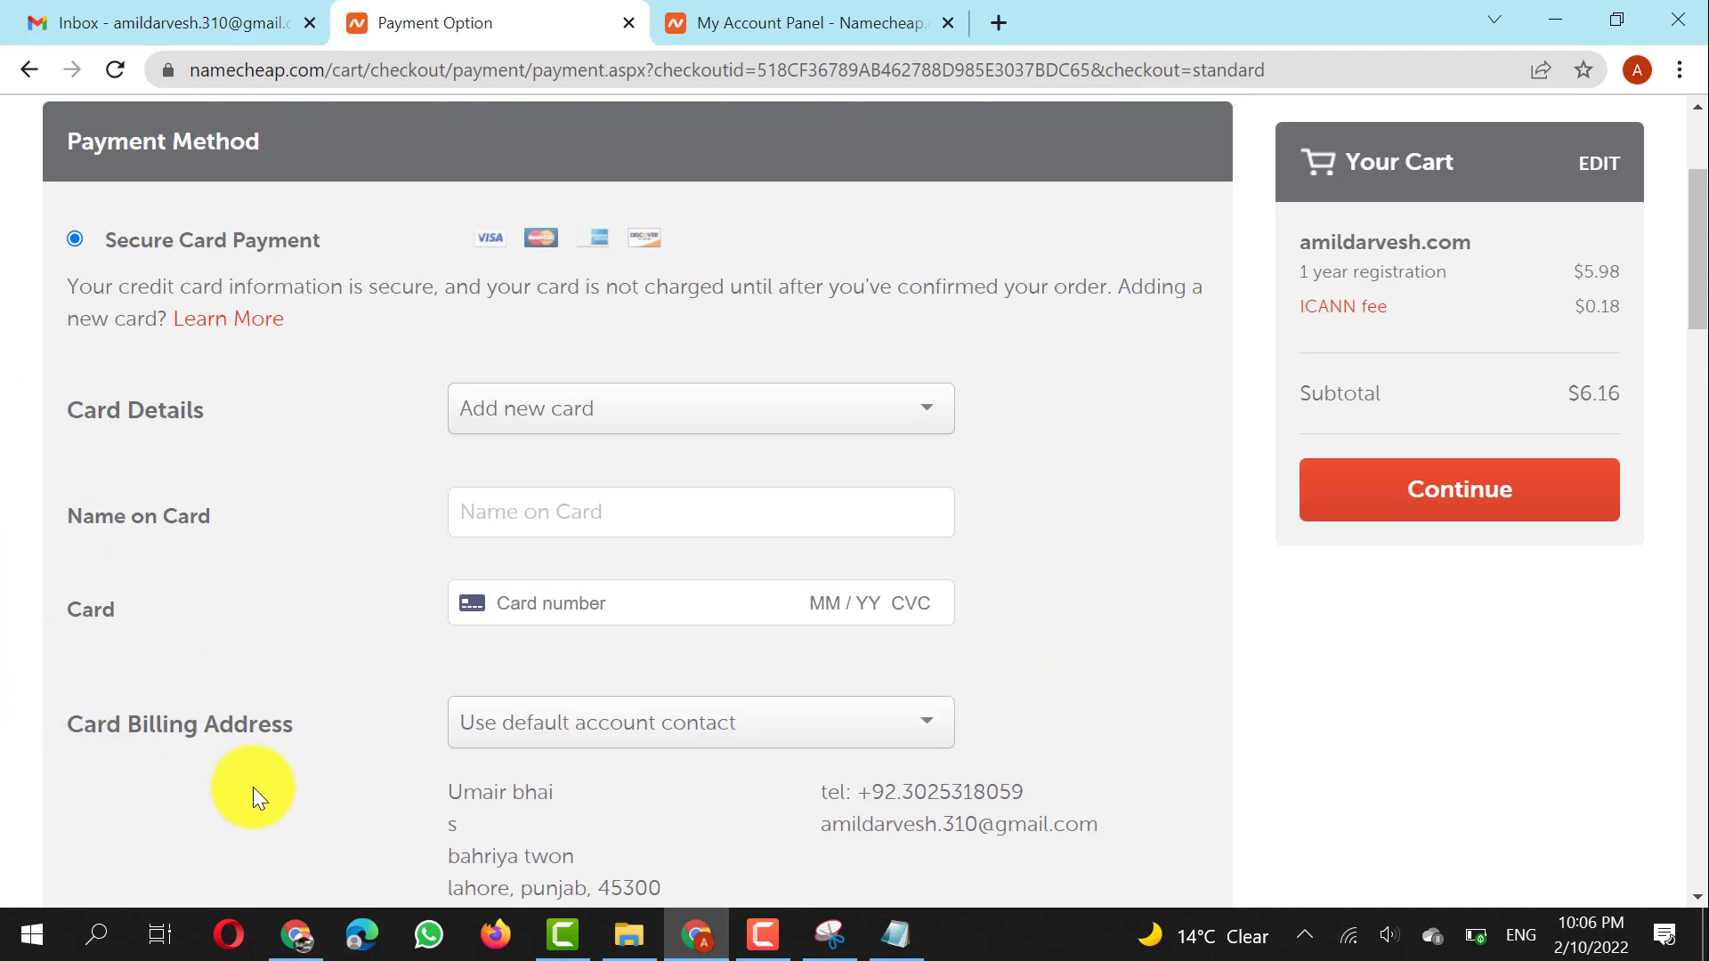
{"action": "scroll", "coordinate": [252, 787], "scroll_direction": "down", "scroll_amount": 5}
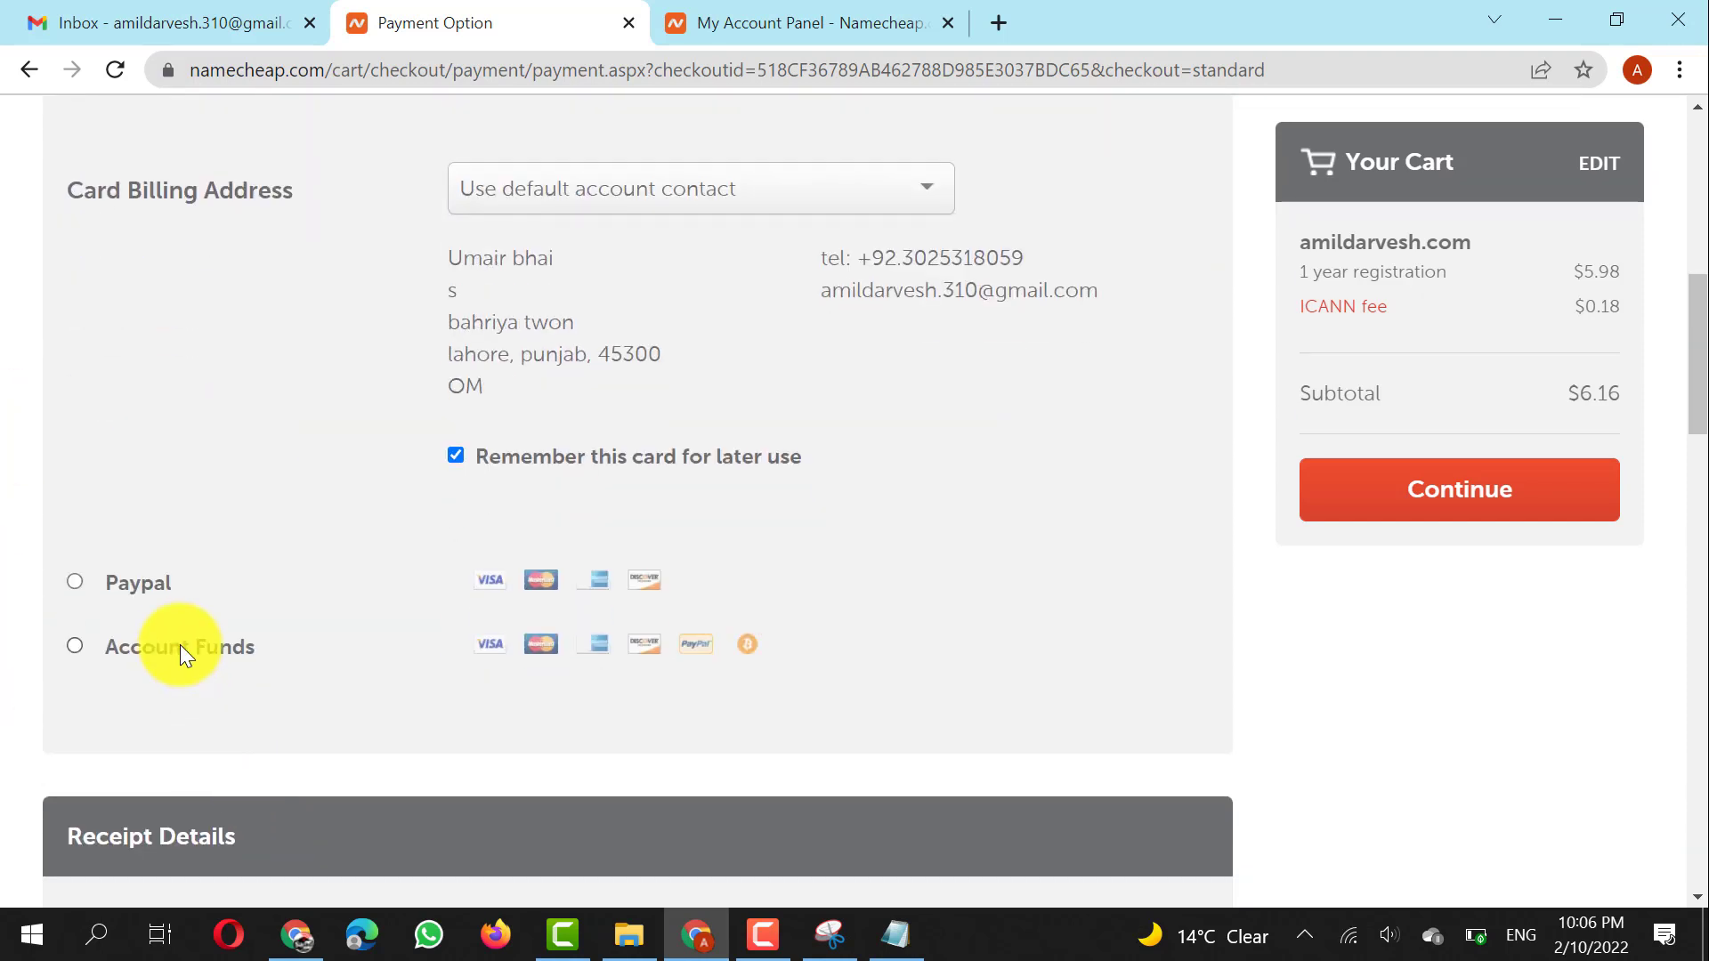
{"action": "left_click", "coordinate": [179, 643]}
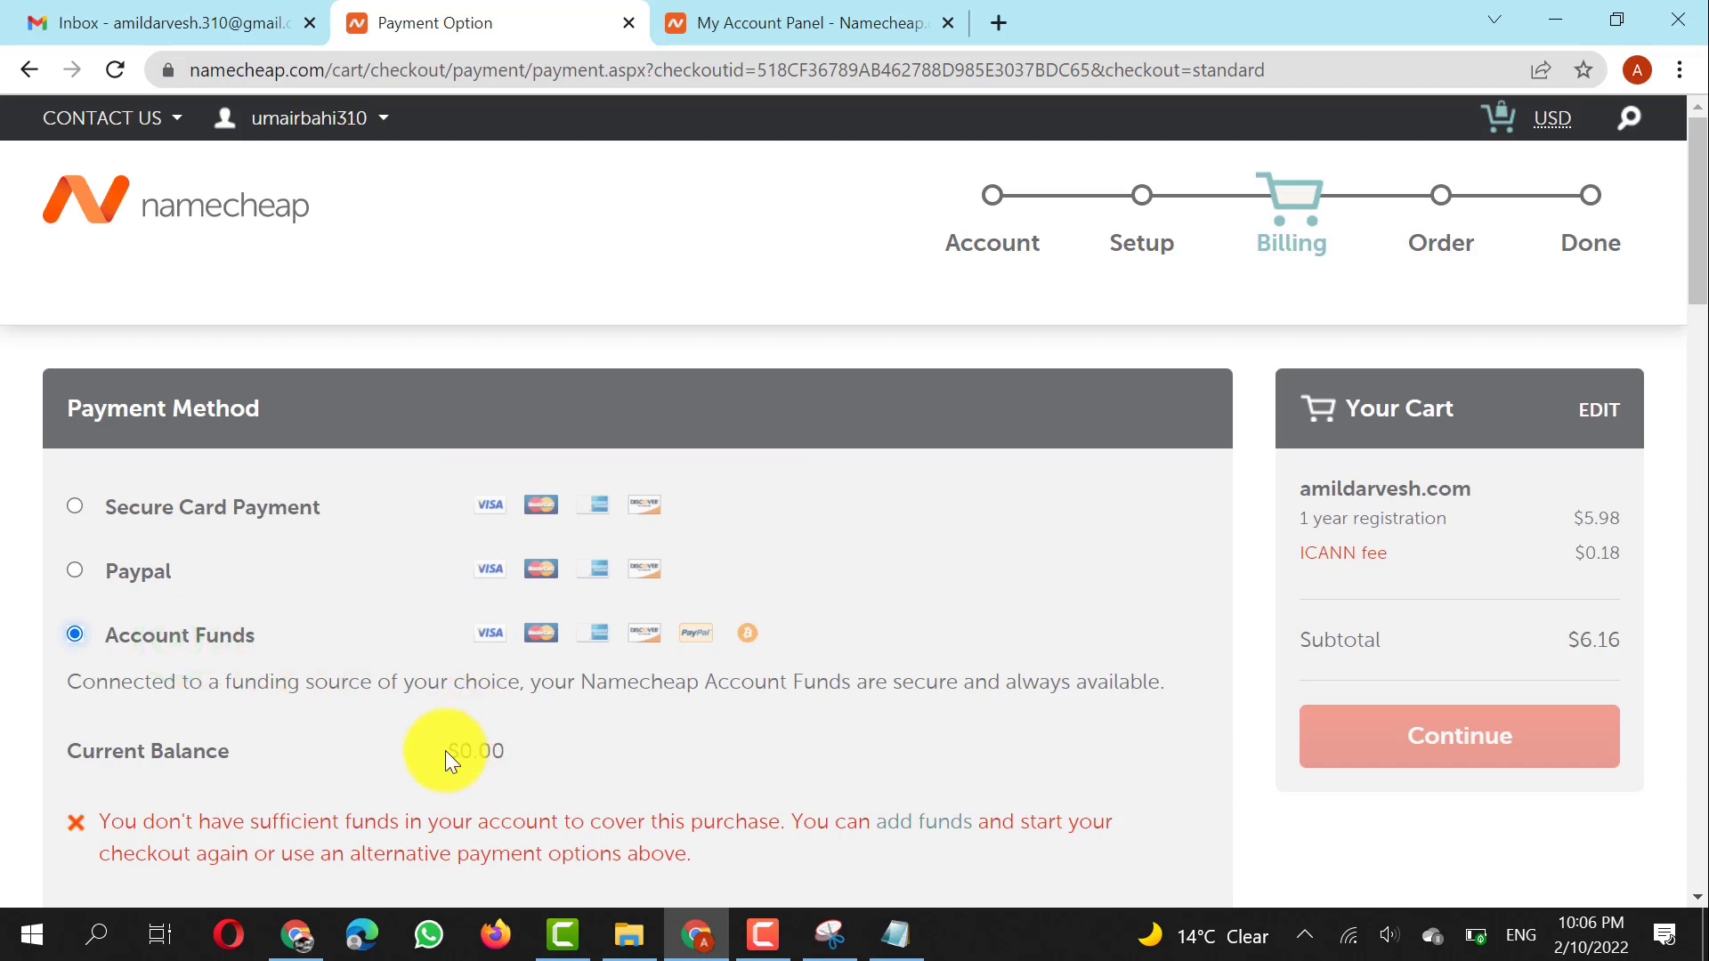
{"action": "left_click_drag", "start_coordinate": [445, 751], "coordinate": [504, 752]}
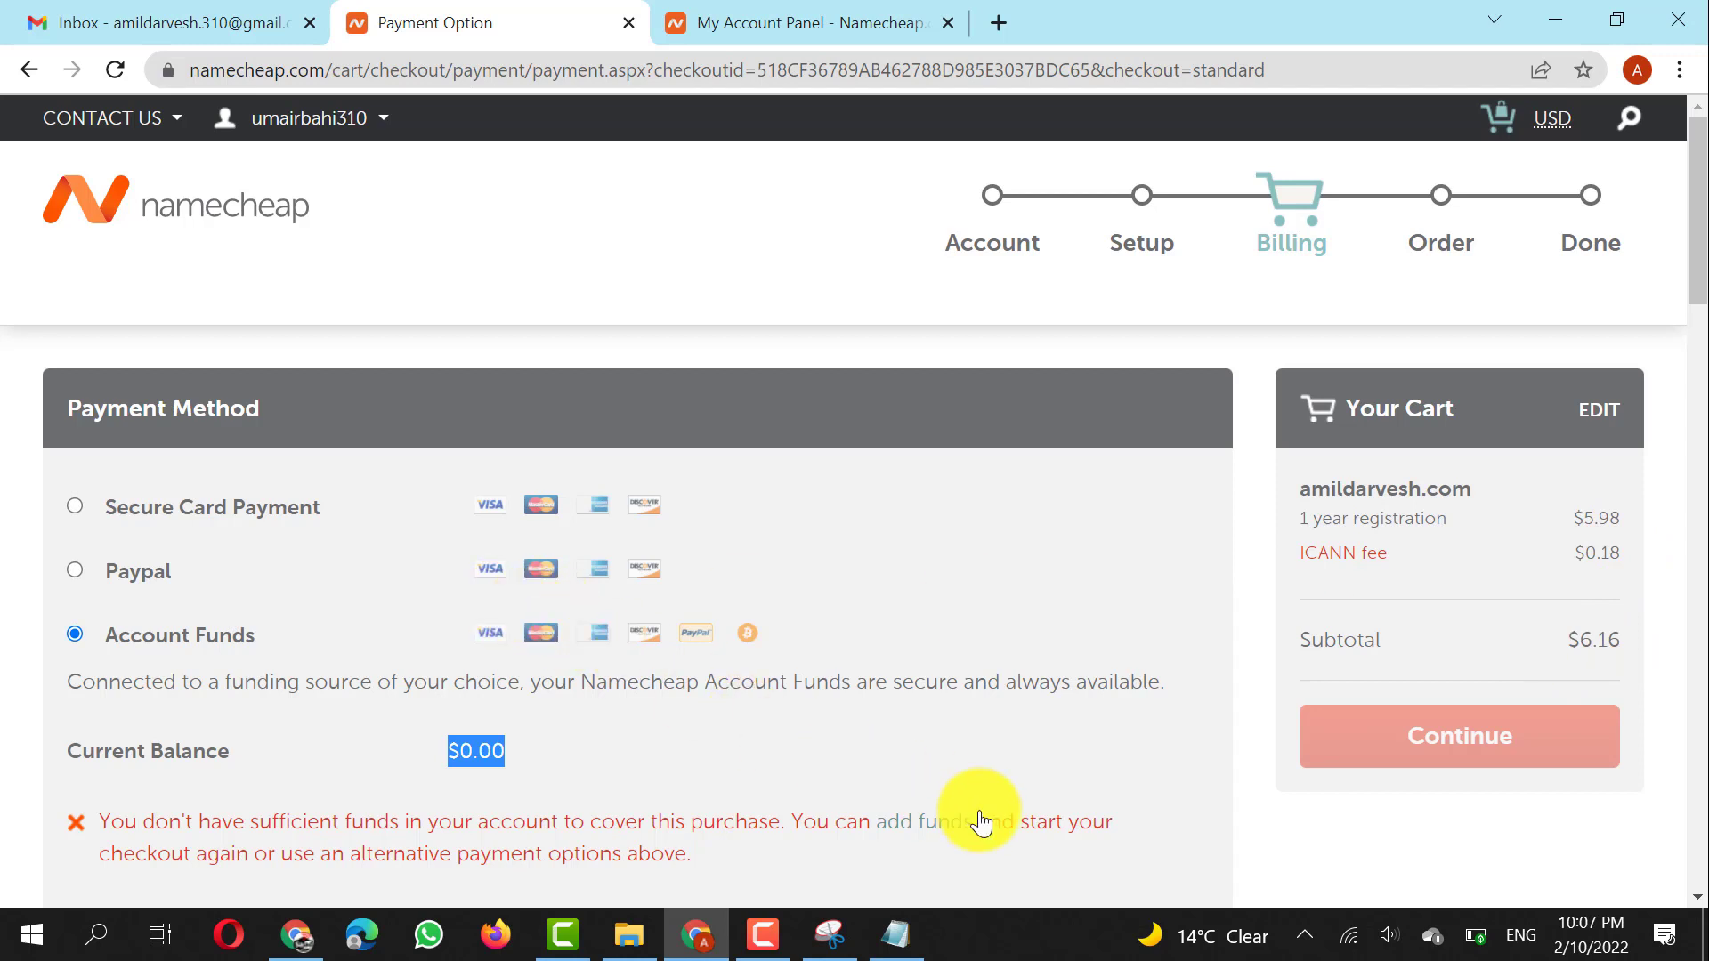
Open the add funds page from the insufficient-funds notice in a separate browser tab
{"action": "scroll", "coordinate": [939, 817], "scroll_direction": "down", "scroll_amount": 1}
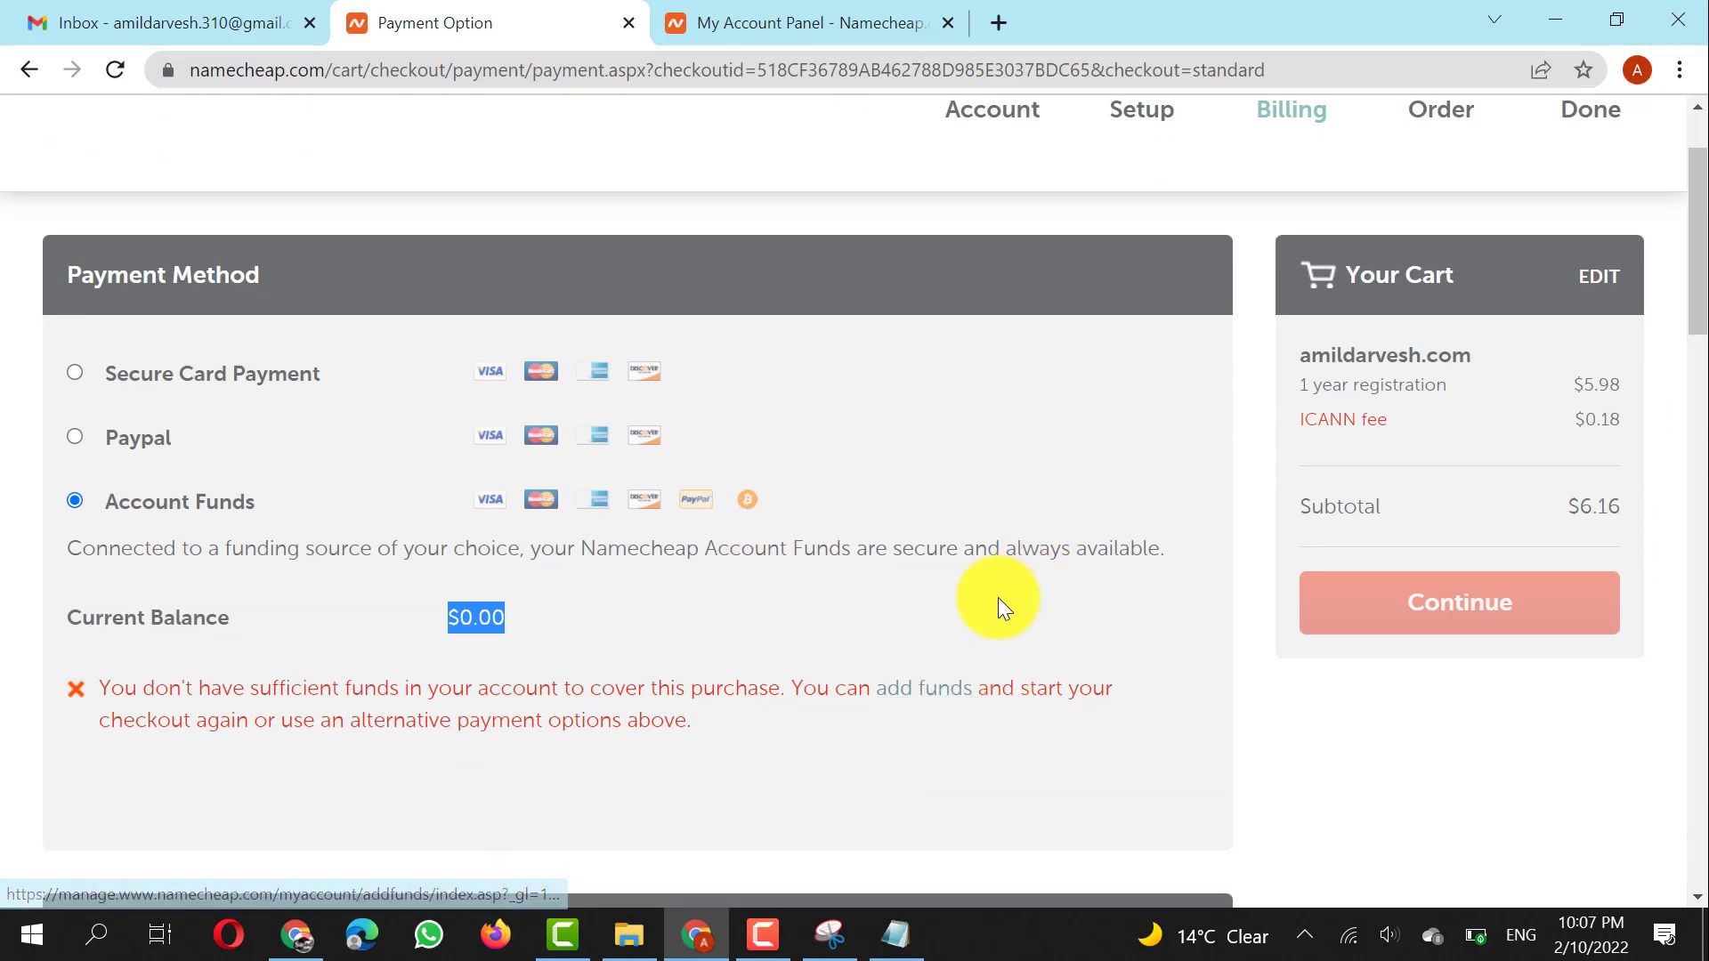
{"action": "right_click", "coordinate": [925, 685]}
{"action": "left_click", "coordinate": [981, 359]}
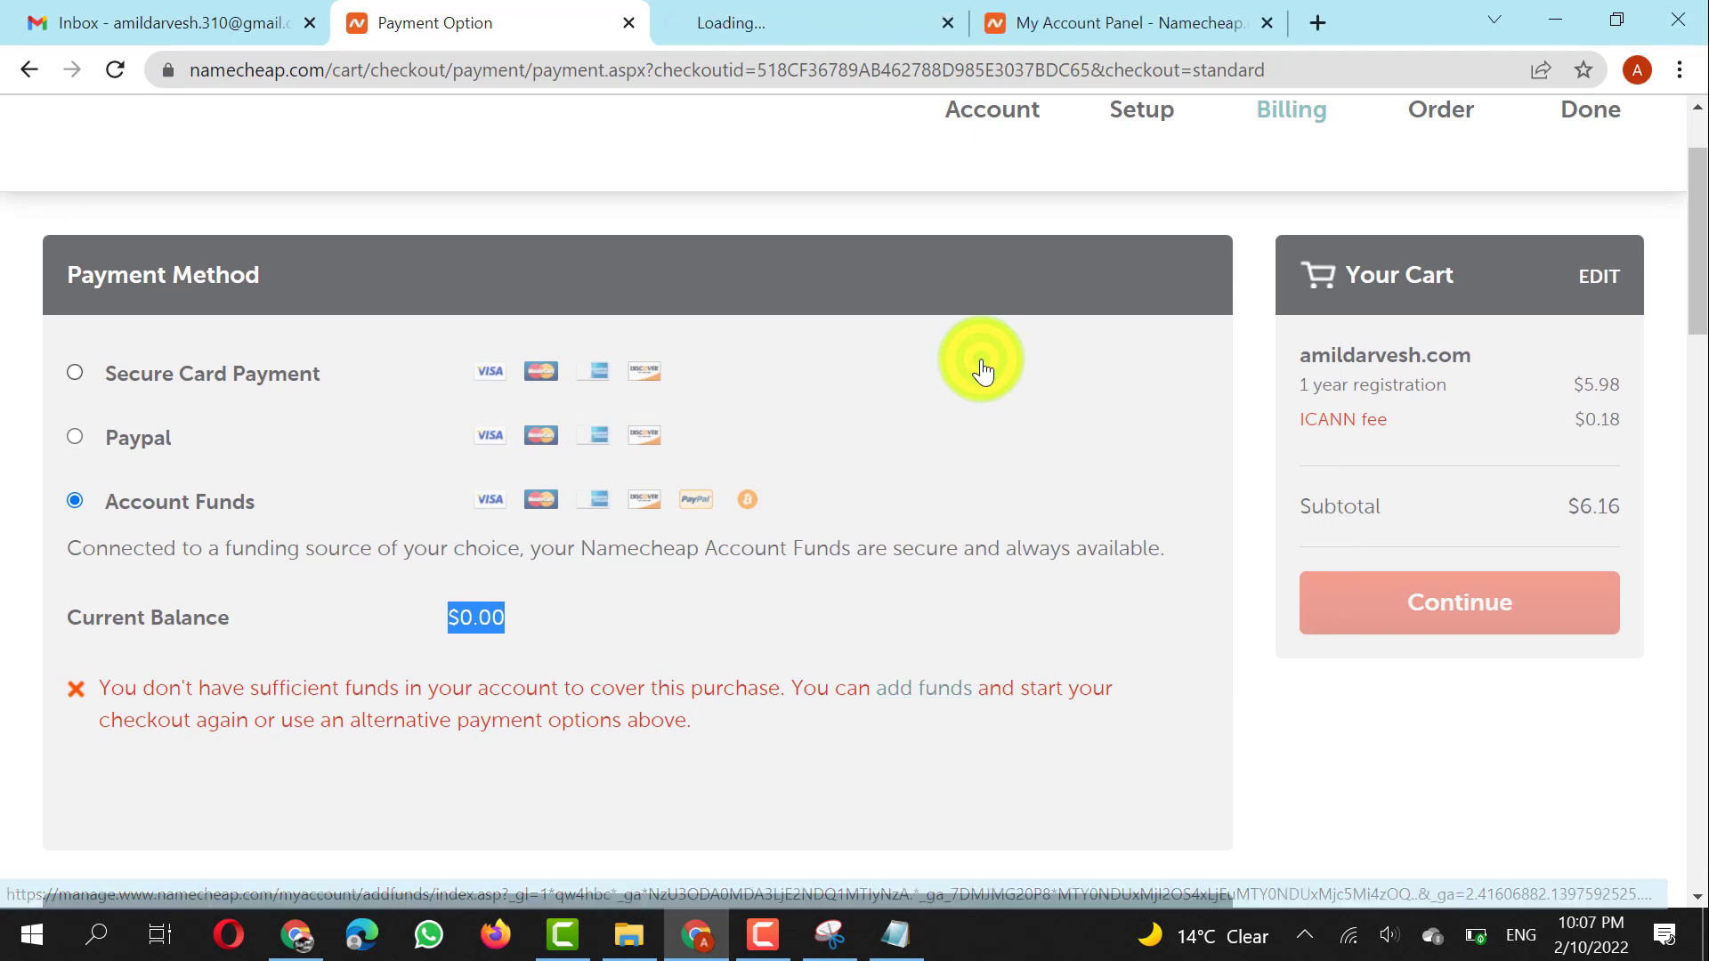
{"action": "left_click", "coordinate": [877, 12]}
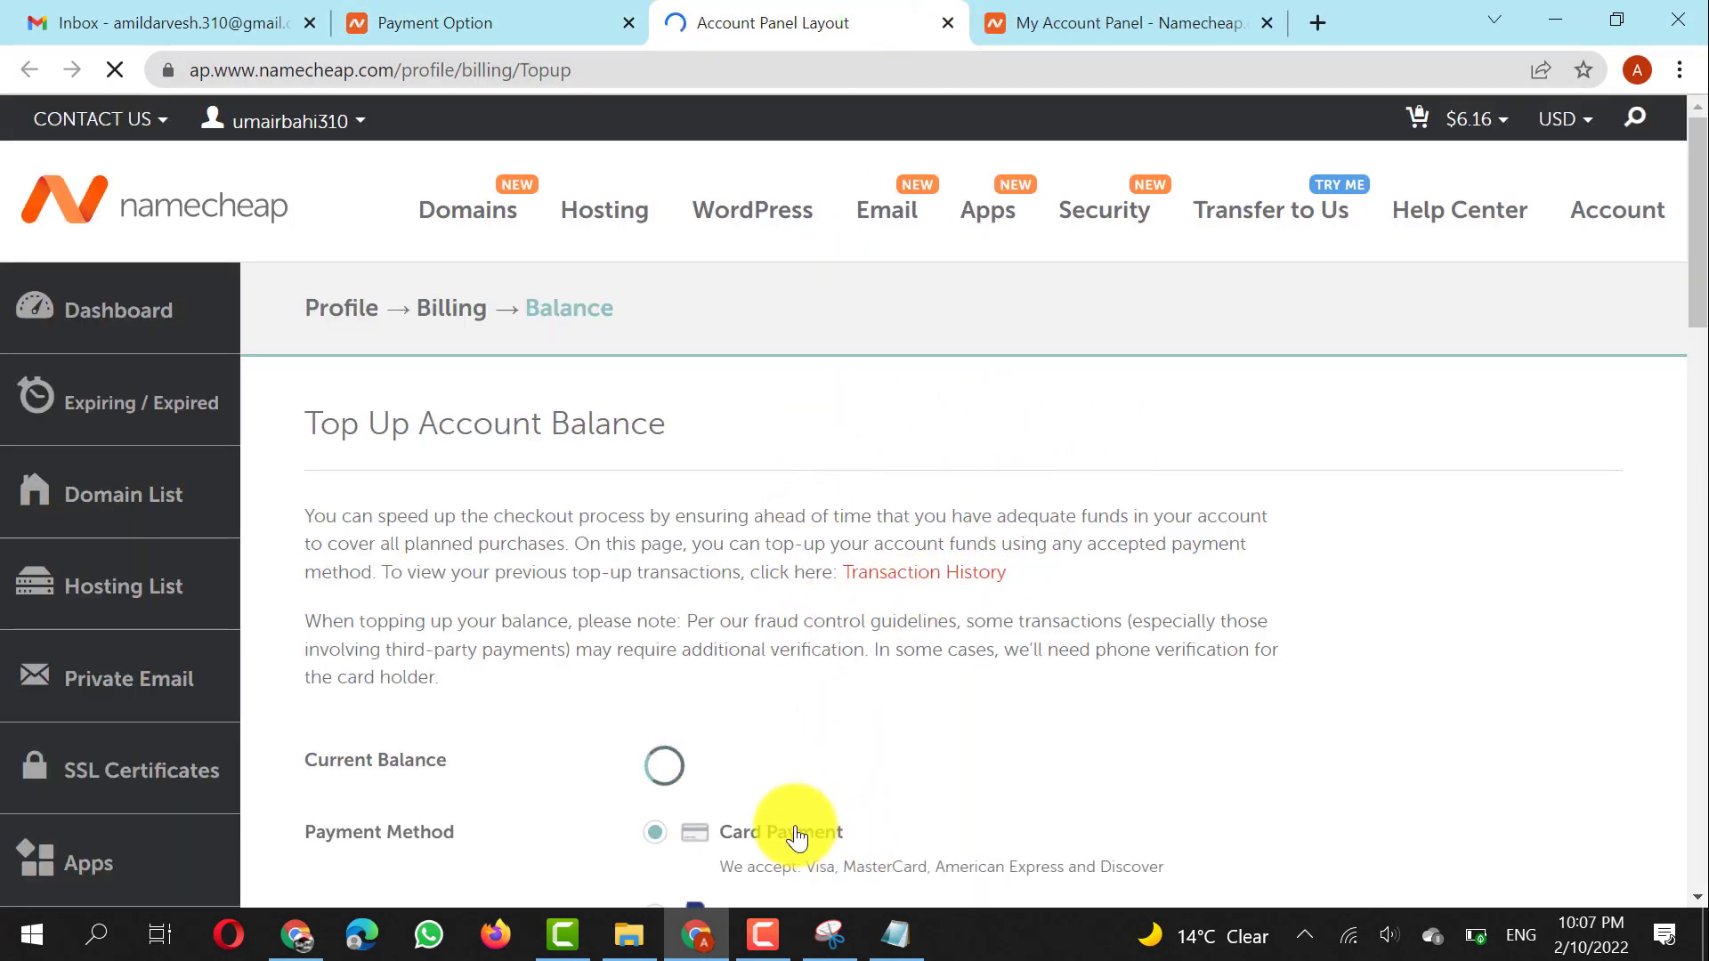
Open the balance top-up page from the account dashboard and close the duplicate top-up tab
{"action": "left_click", "coordinate": [1102, 18]}
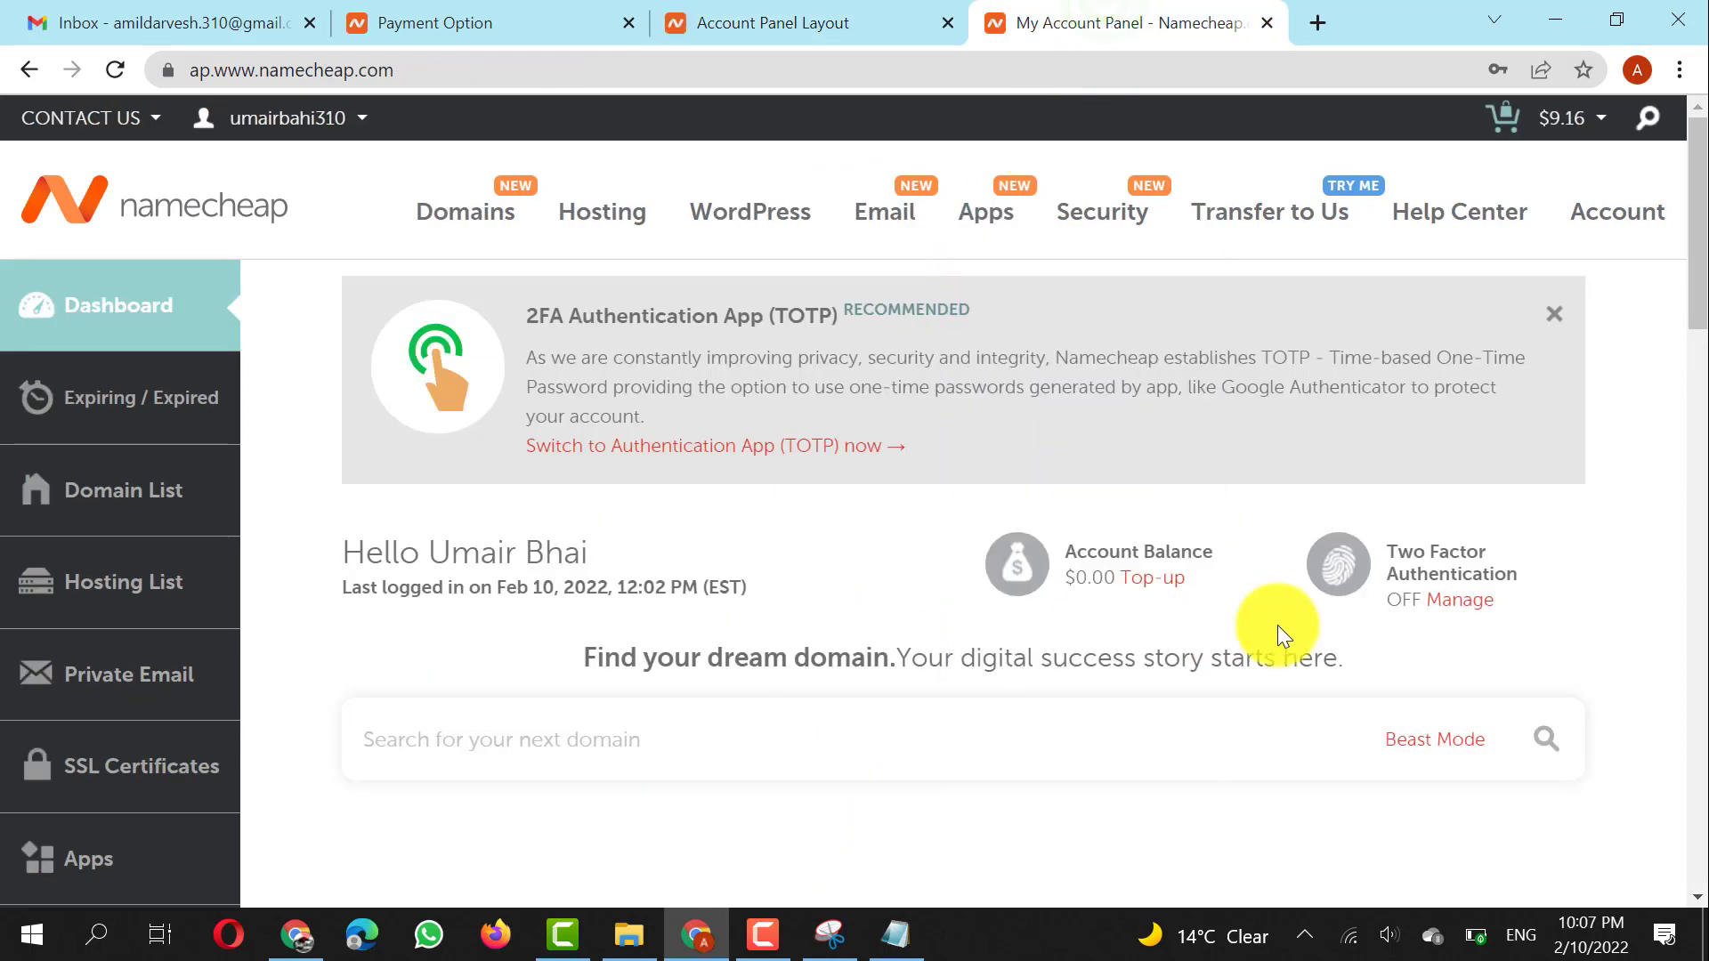
{"action": "left_click", "coordinate": [1166, 593]}
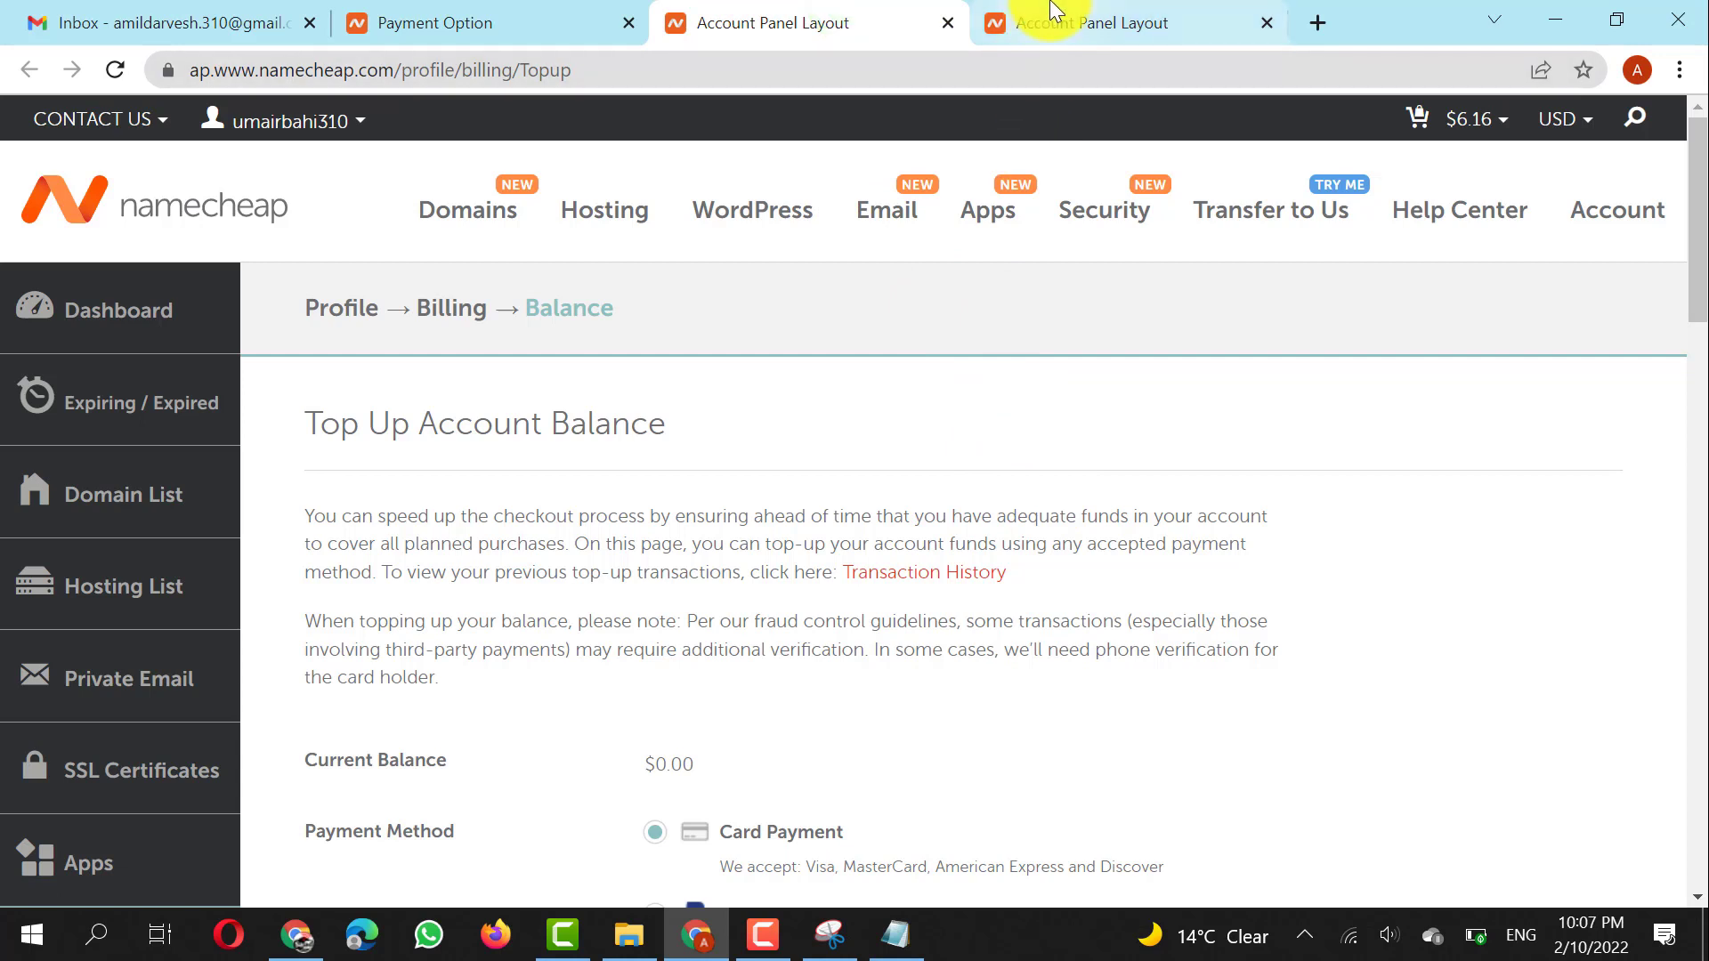
{"action": "left_click", "coordinate": [1087, 16]}
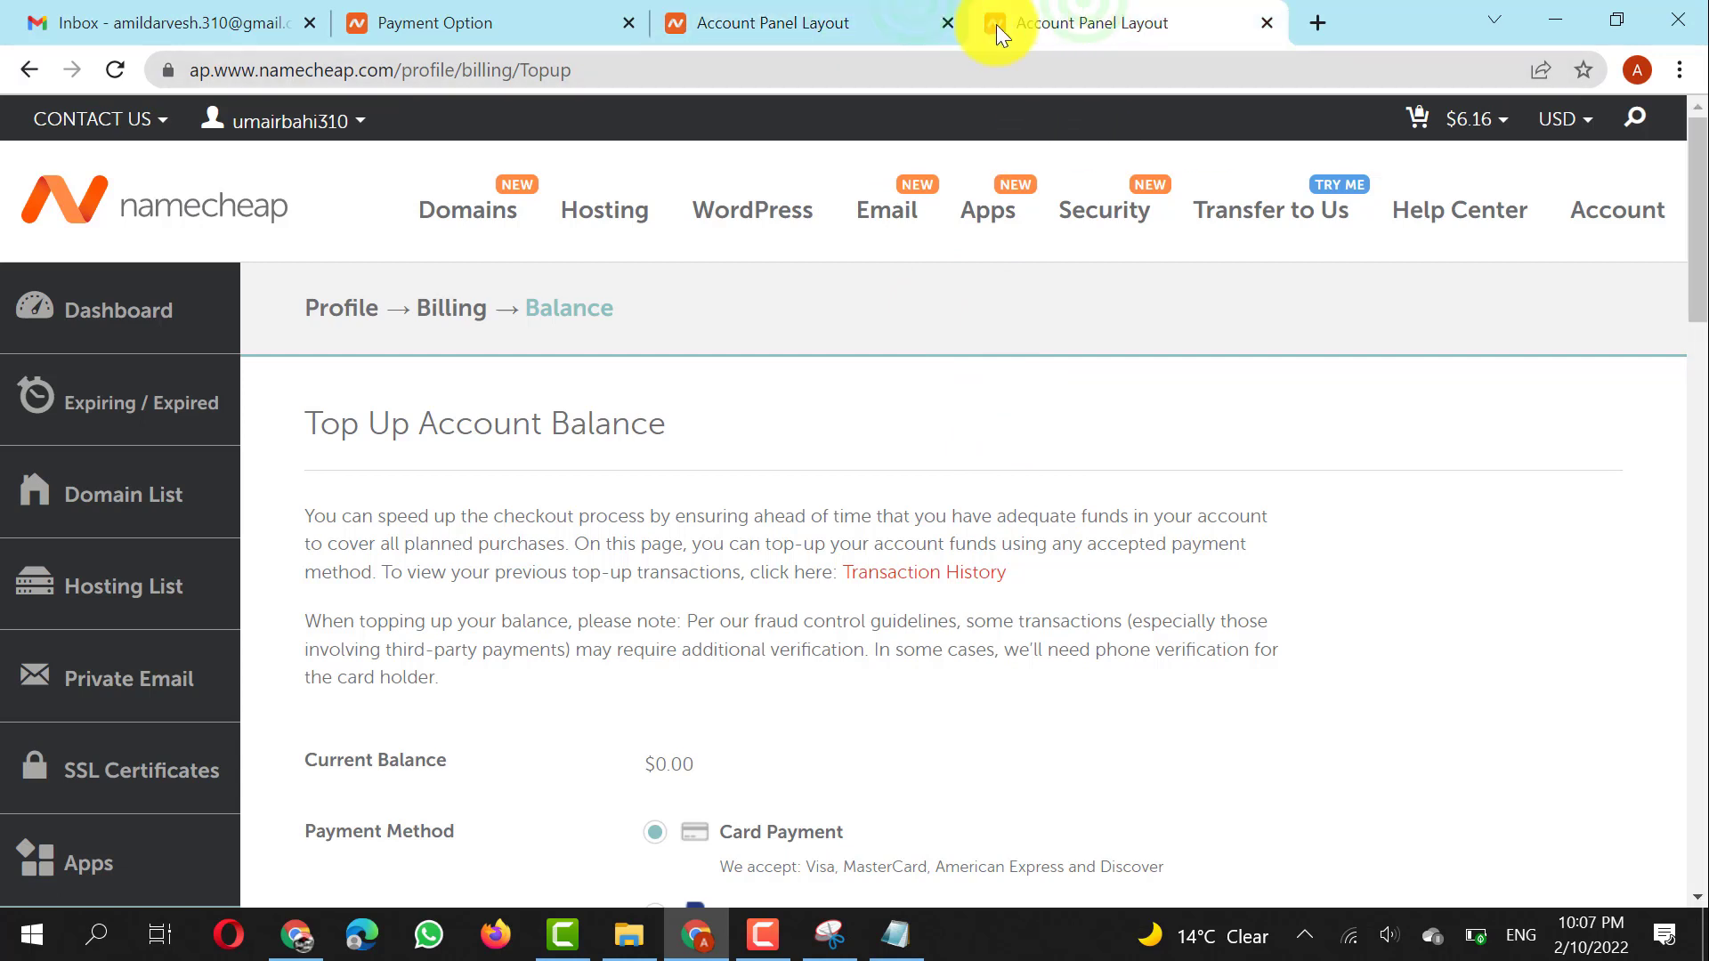
{"action": "left_click", "coordinate": [949, 22]}
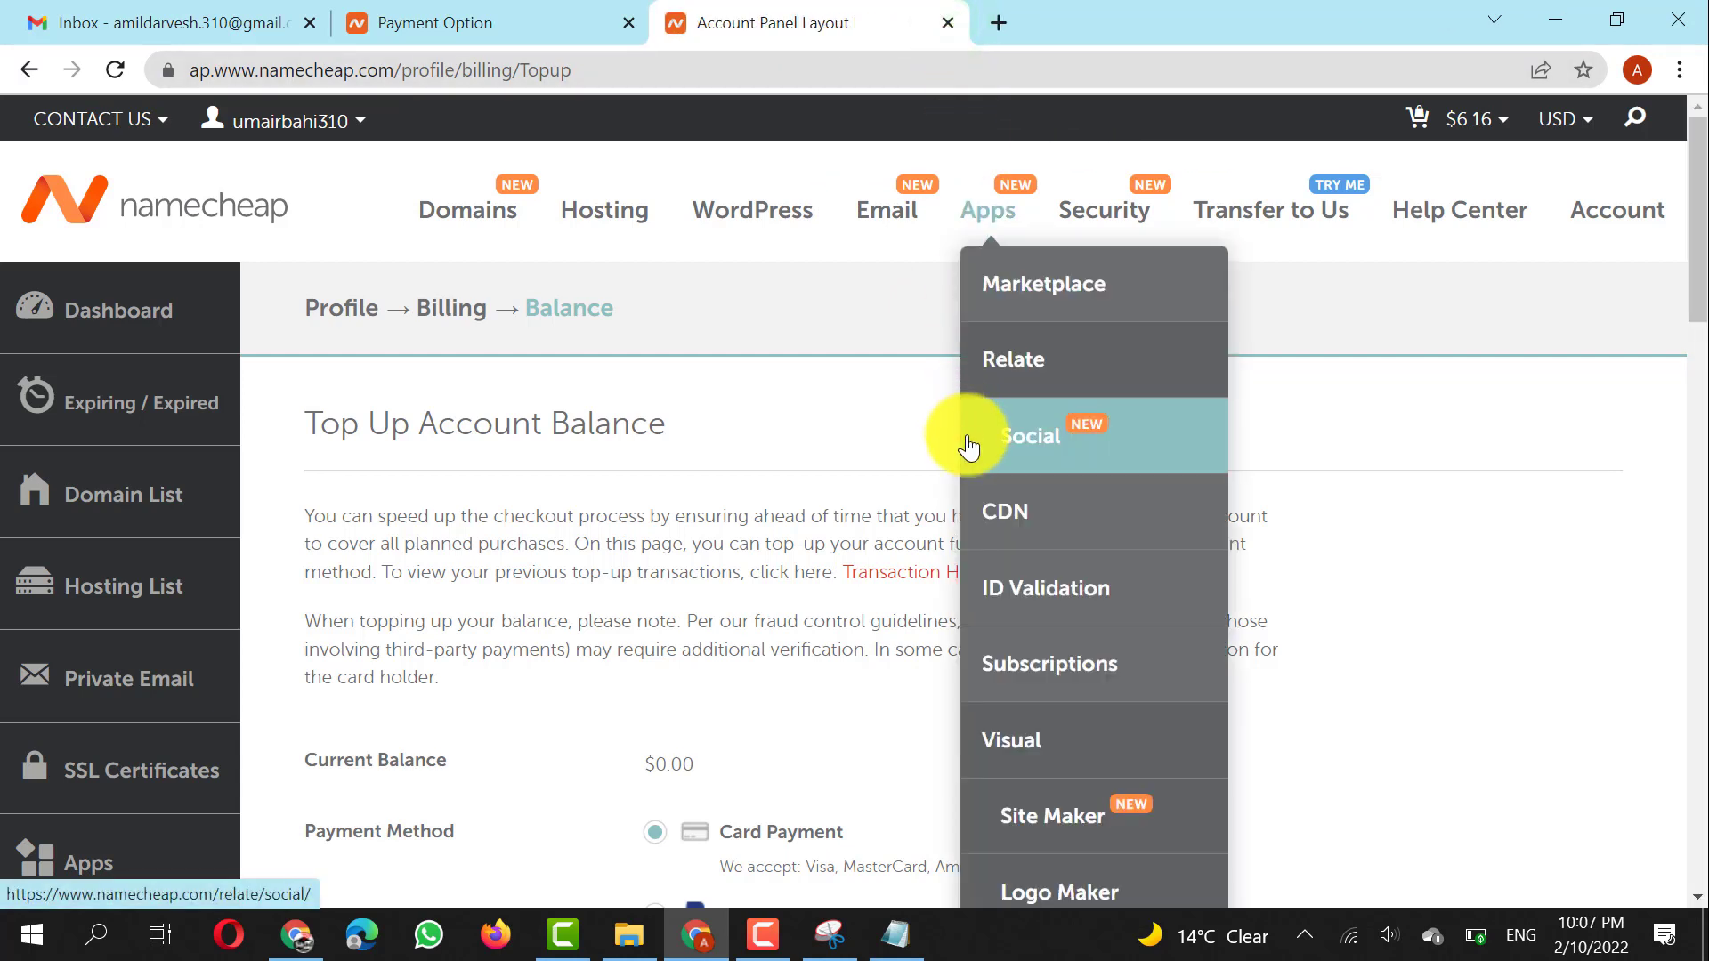
Review the accepted top-up payment methods, keep Card Payment and proceed to the Amount stage
{"action": "scroll", "coordinate": [868, 534], "scroll_direction": "down", "scroll_amount": 5}
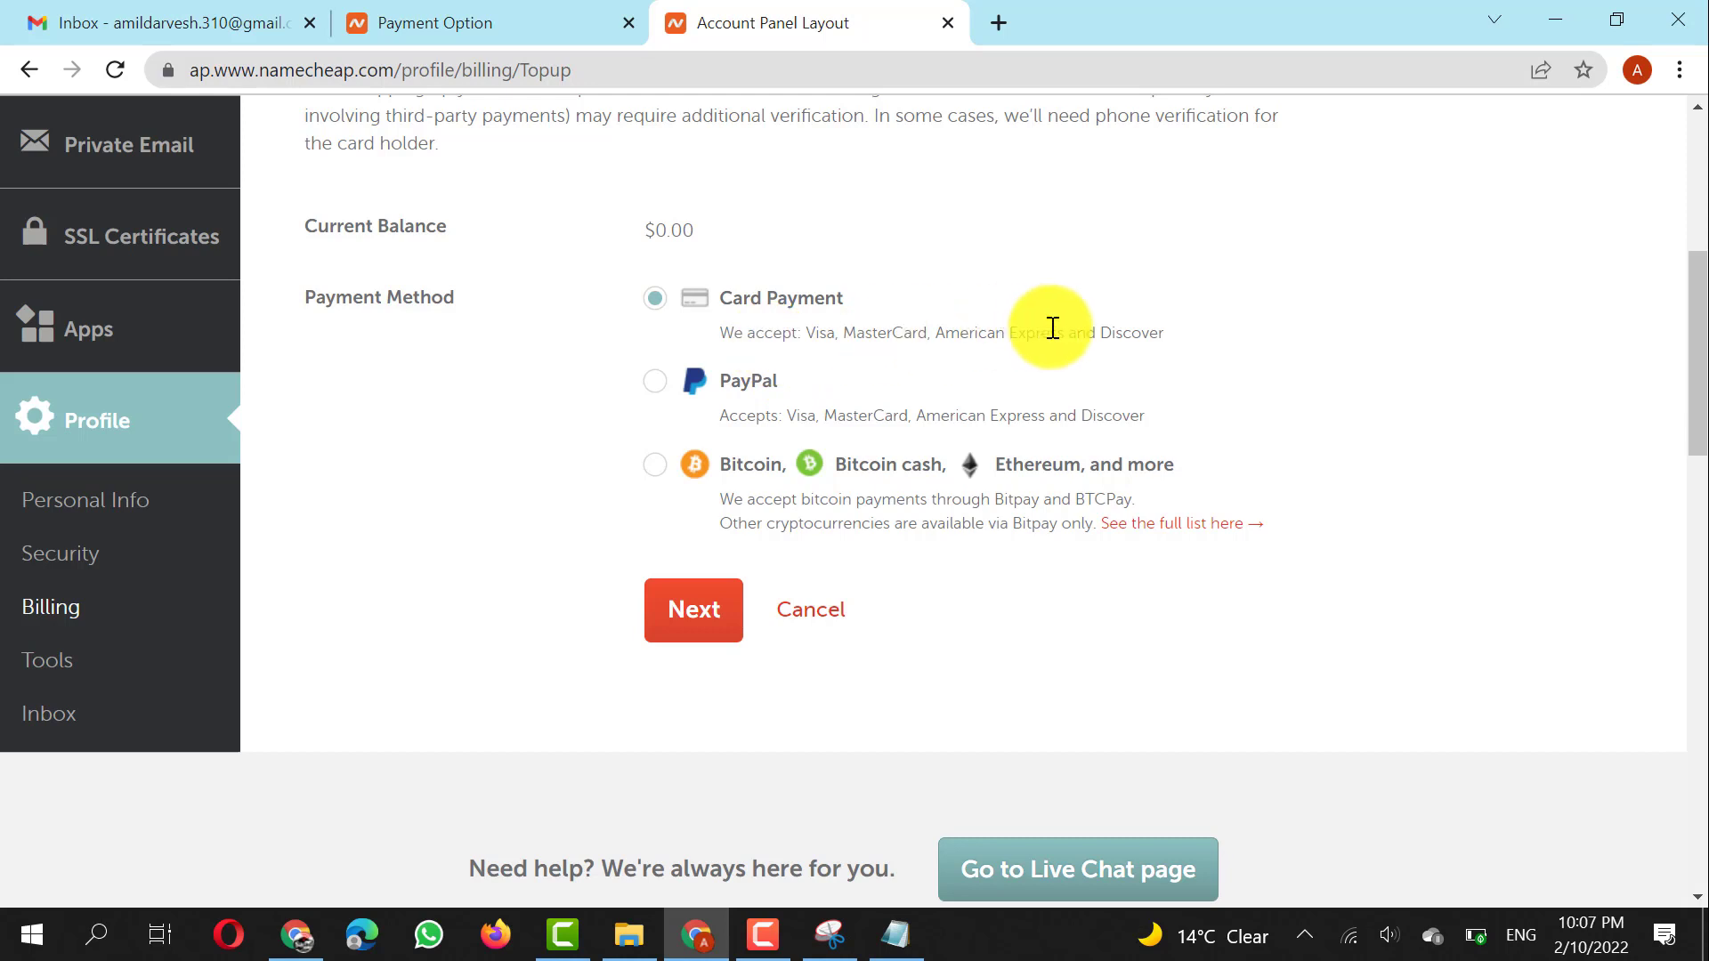
{"action": "left_click_drag", "start_coordinate": [828, 339], "coordinate": [904, 334]}
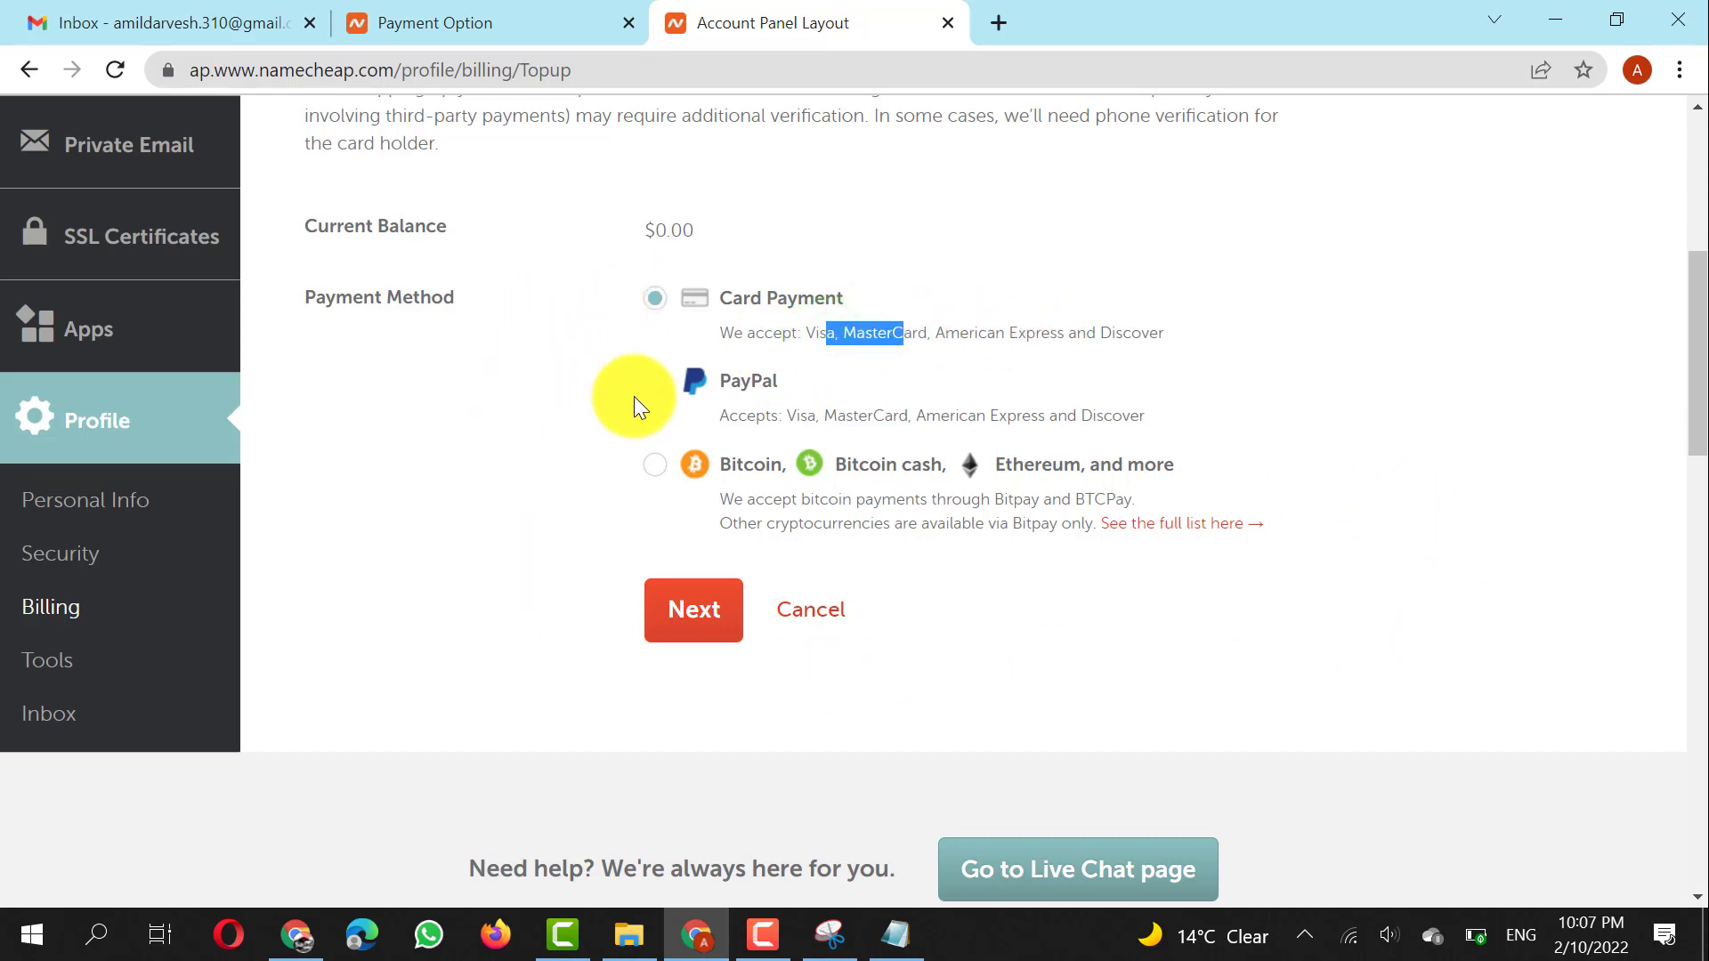
{"action": "left_click_drag", "start_coordinate": [824, 416], "coordinate": [896, 422]}
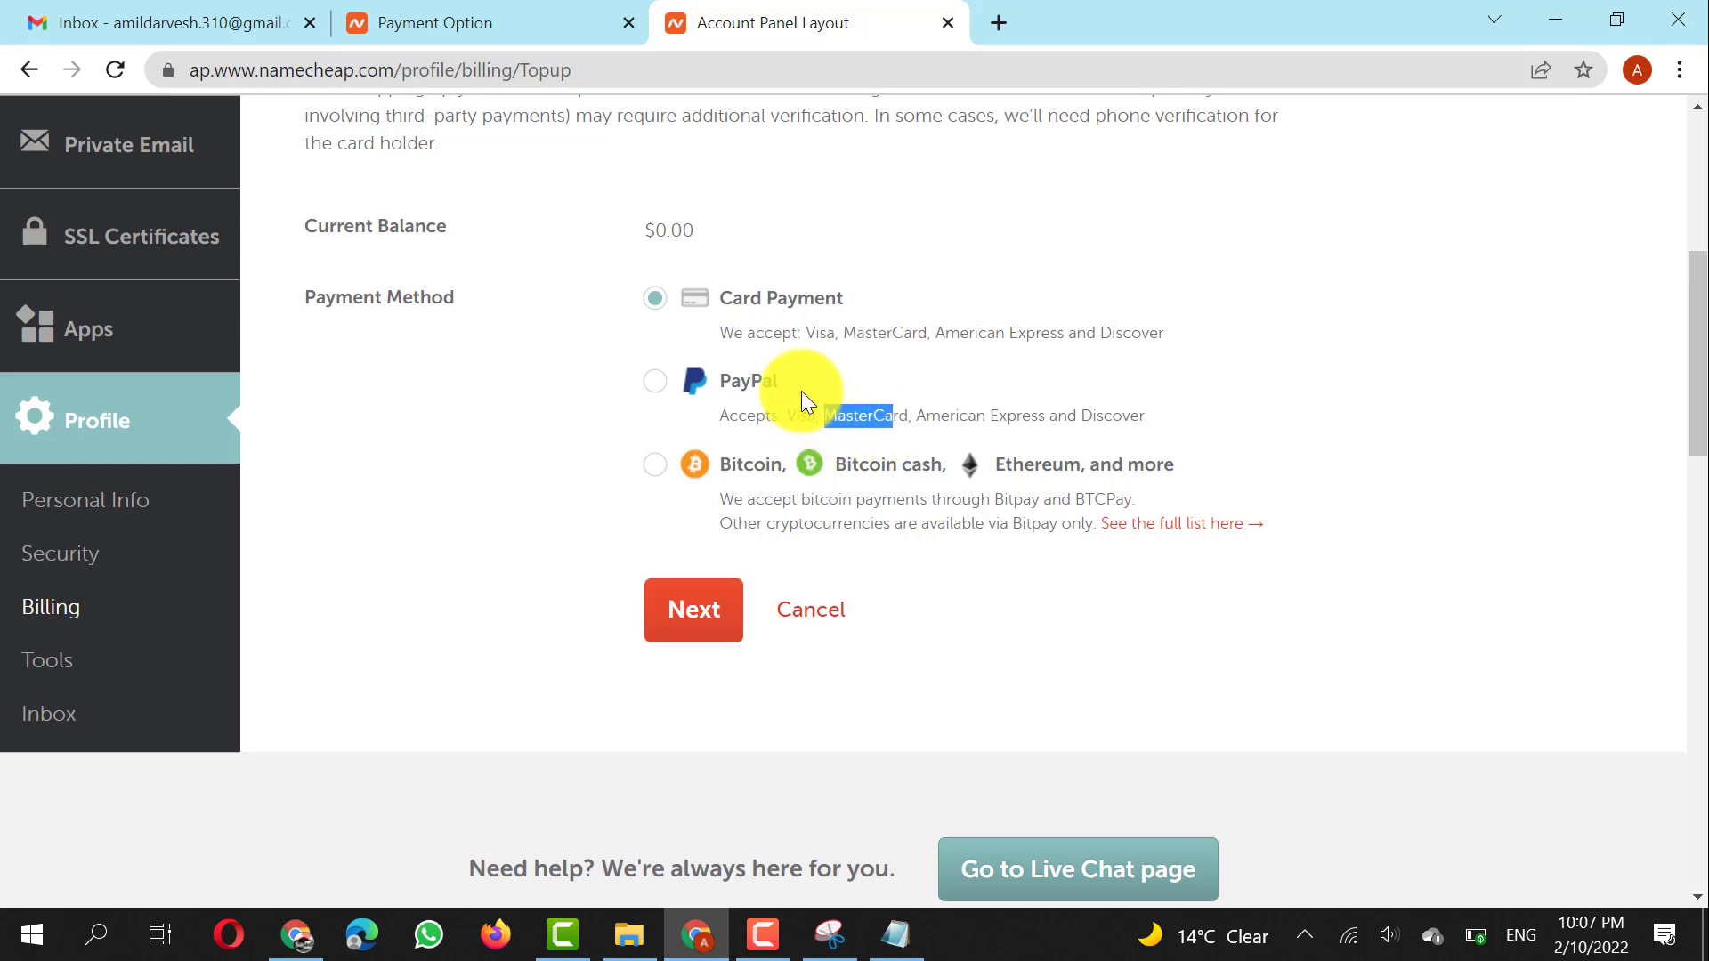
{"action": "left_click", "coordinate": [890, 419]}
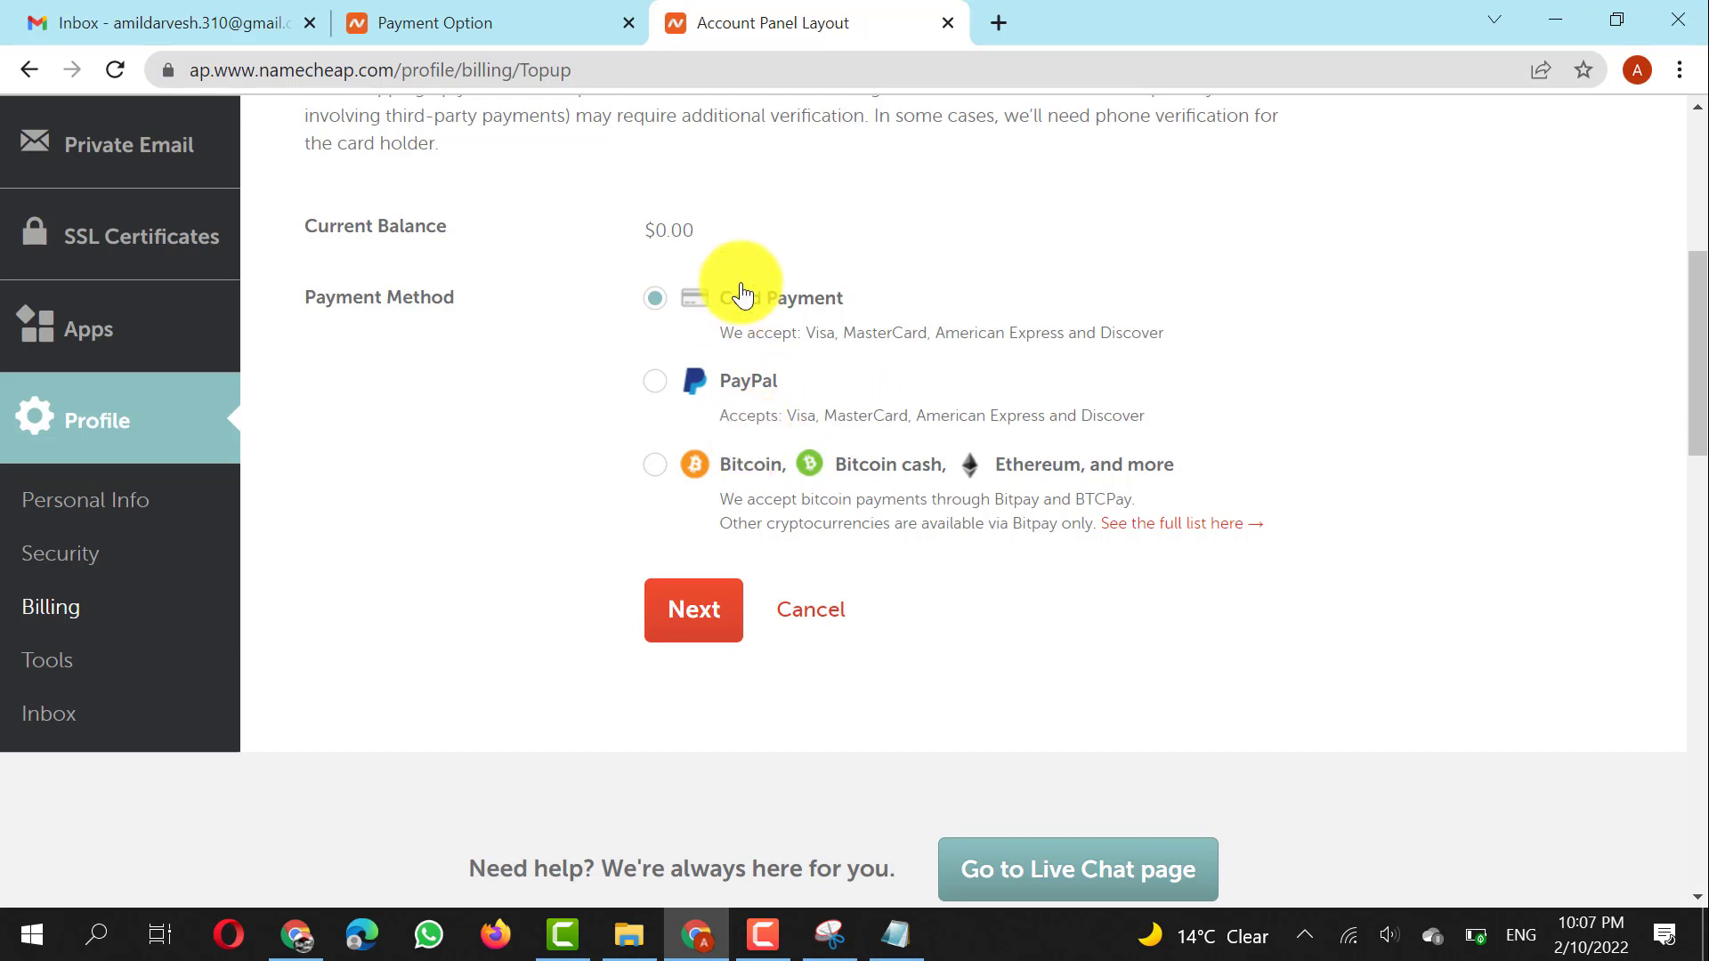
{"action": "left_click", "coordinate": [724, 620]}
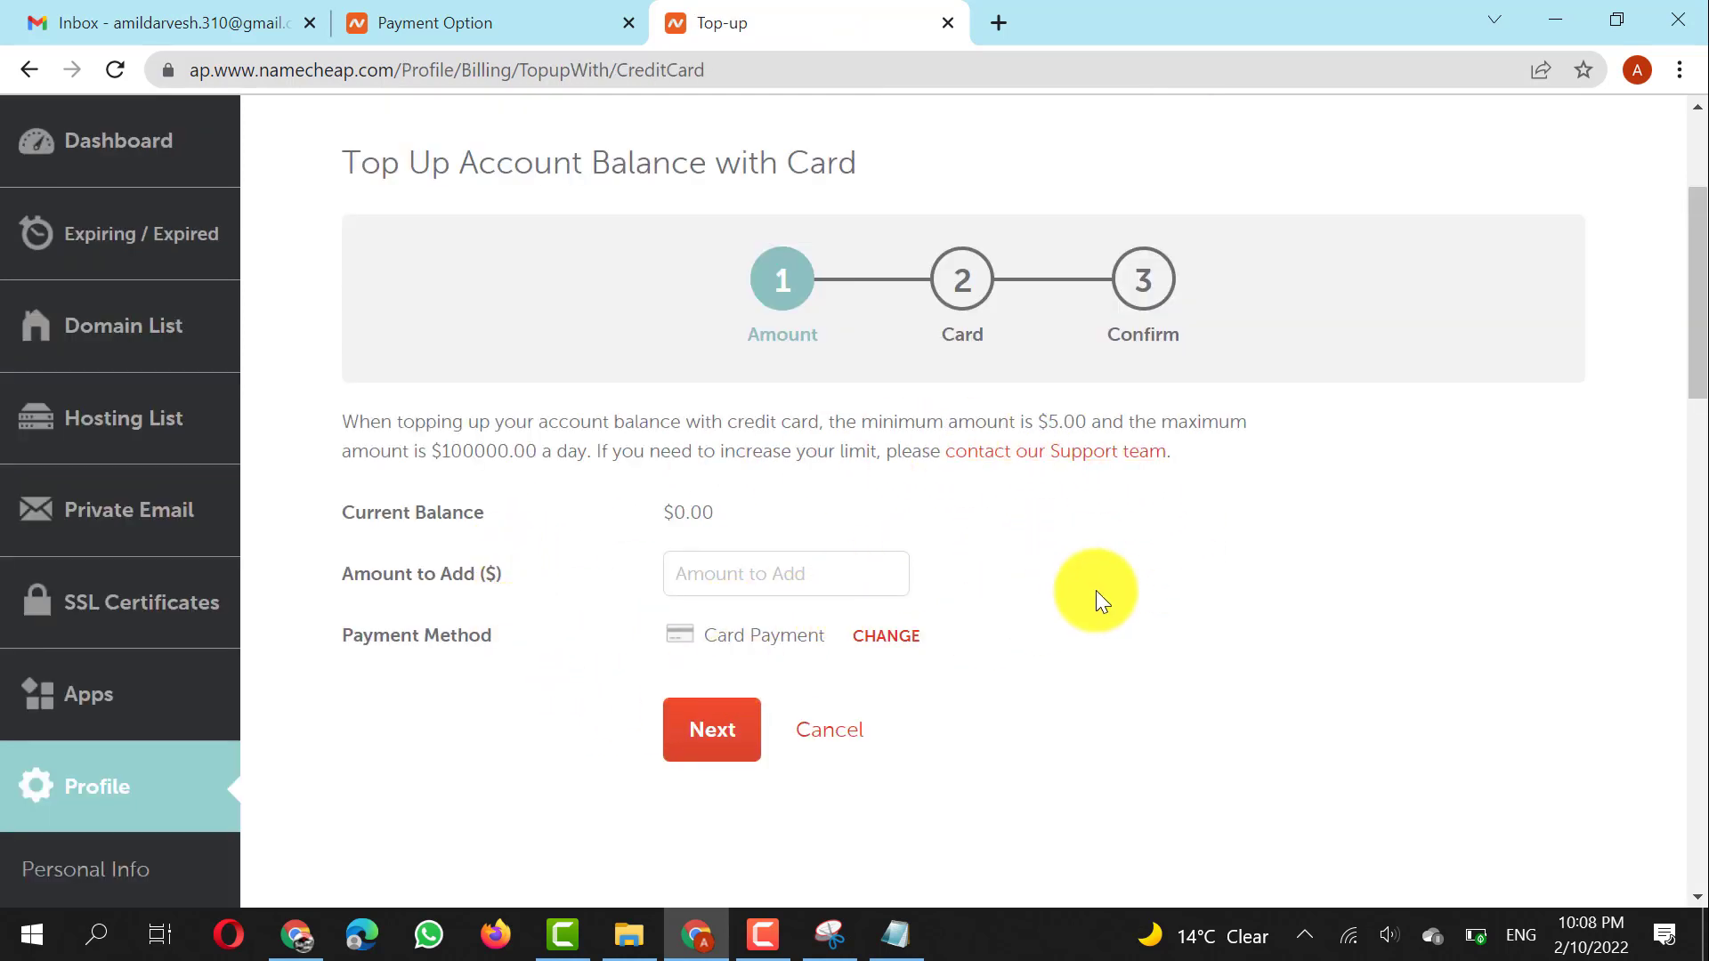
Check the cart subtotal at checkout, set the top-up amount to $6.16 and continue to the Card stage
{"action": "left_click", "coordinate": [534, 19]}
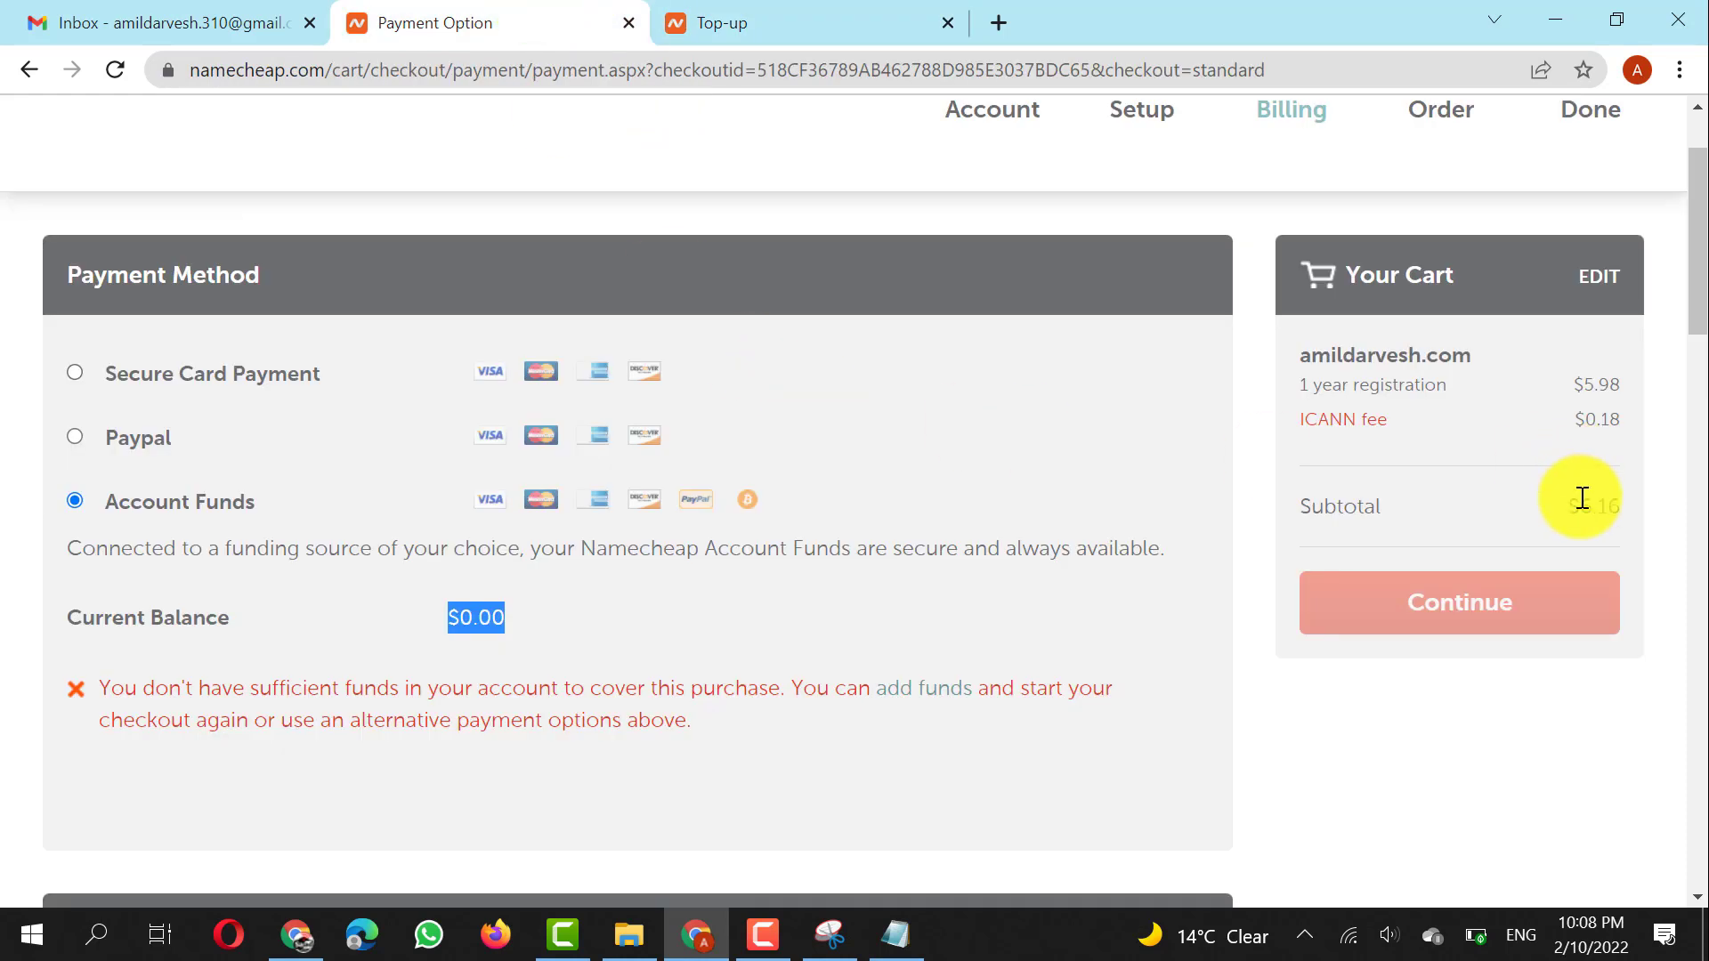
{"action": "left_click", "coordinate": [749, 7]}
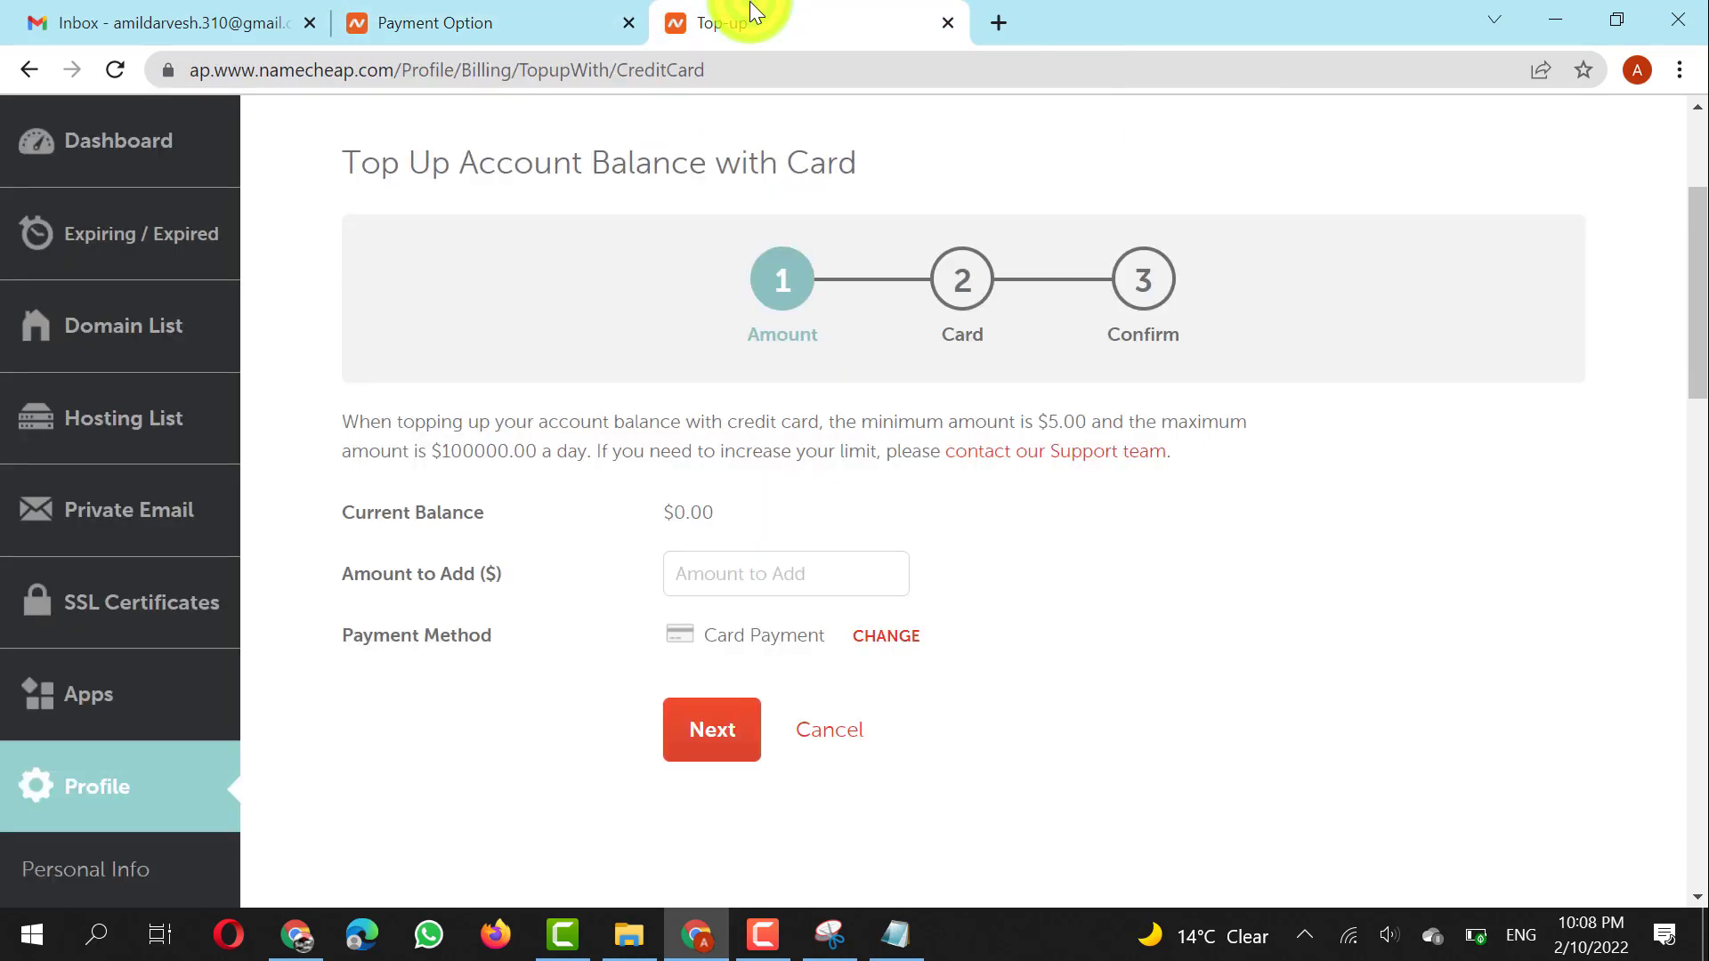
{"action": "left_click", "coordinate": [746, 555]}
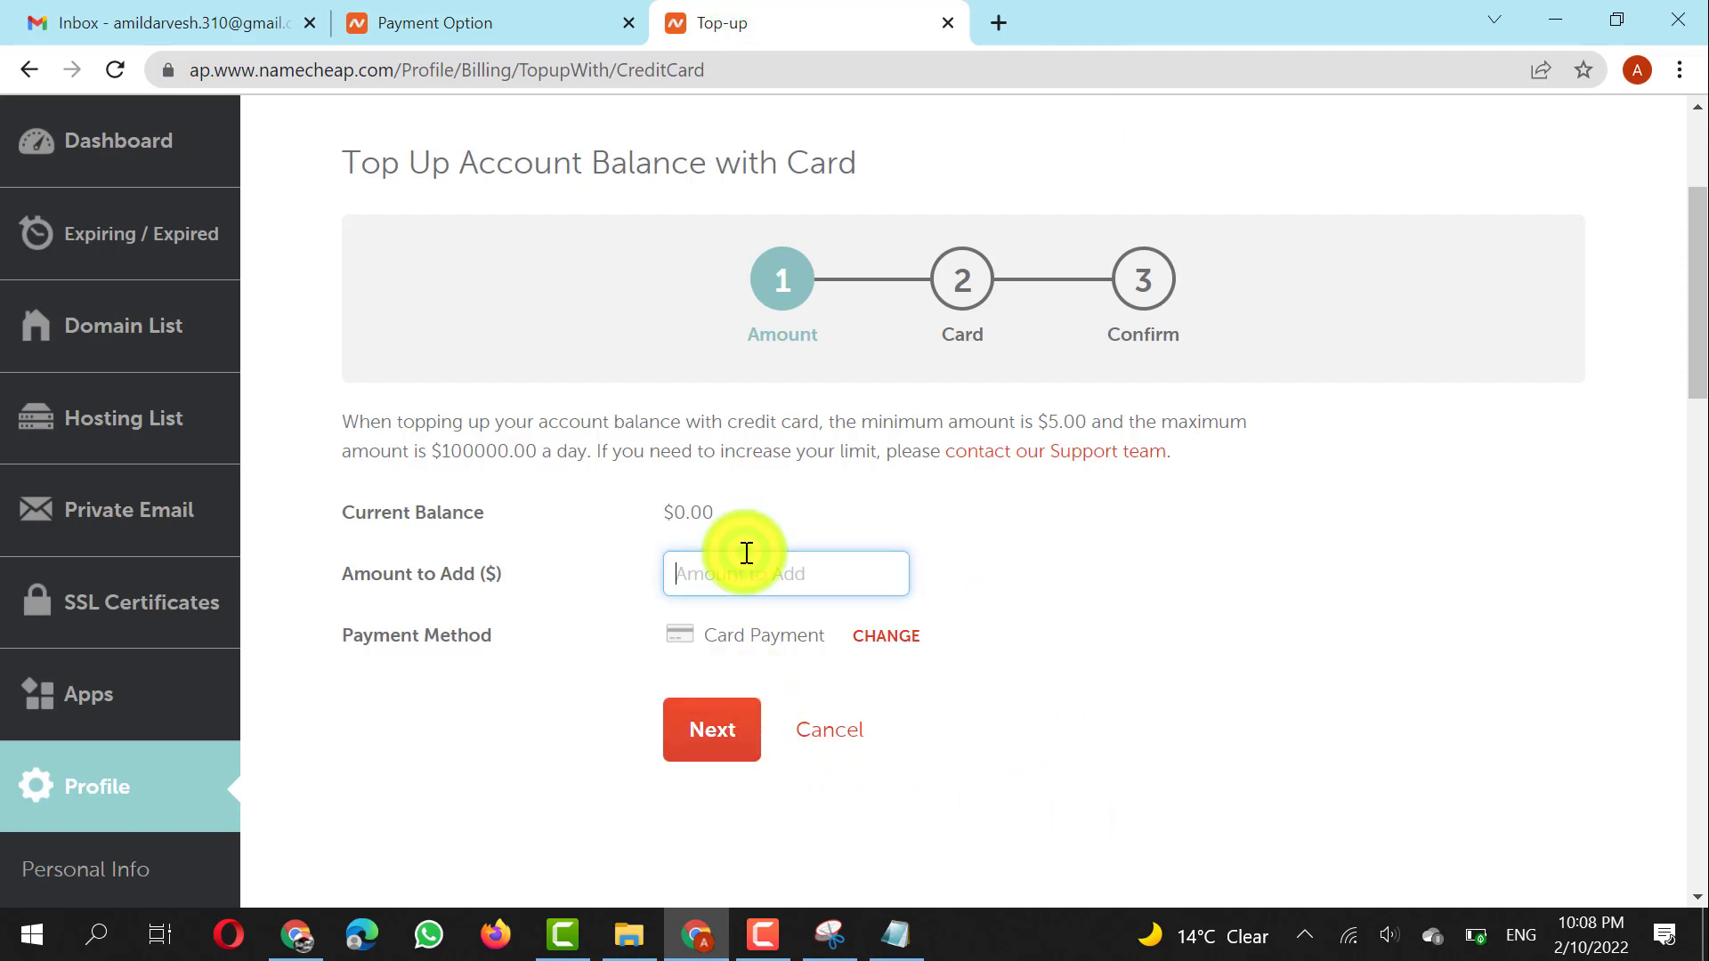
{"action": "type", "text": "6.16"}
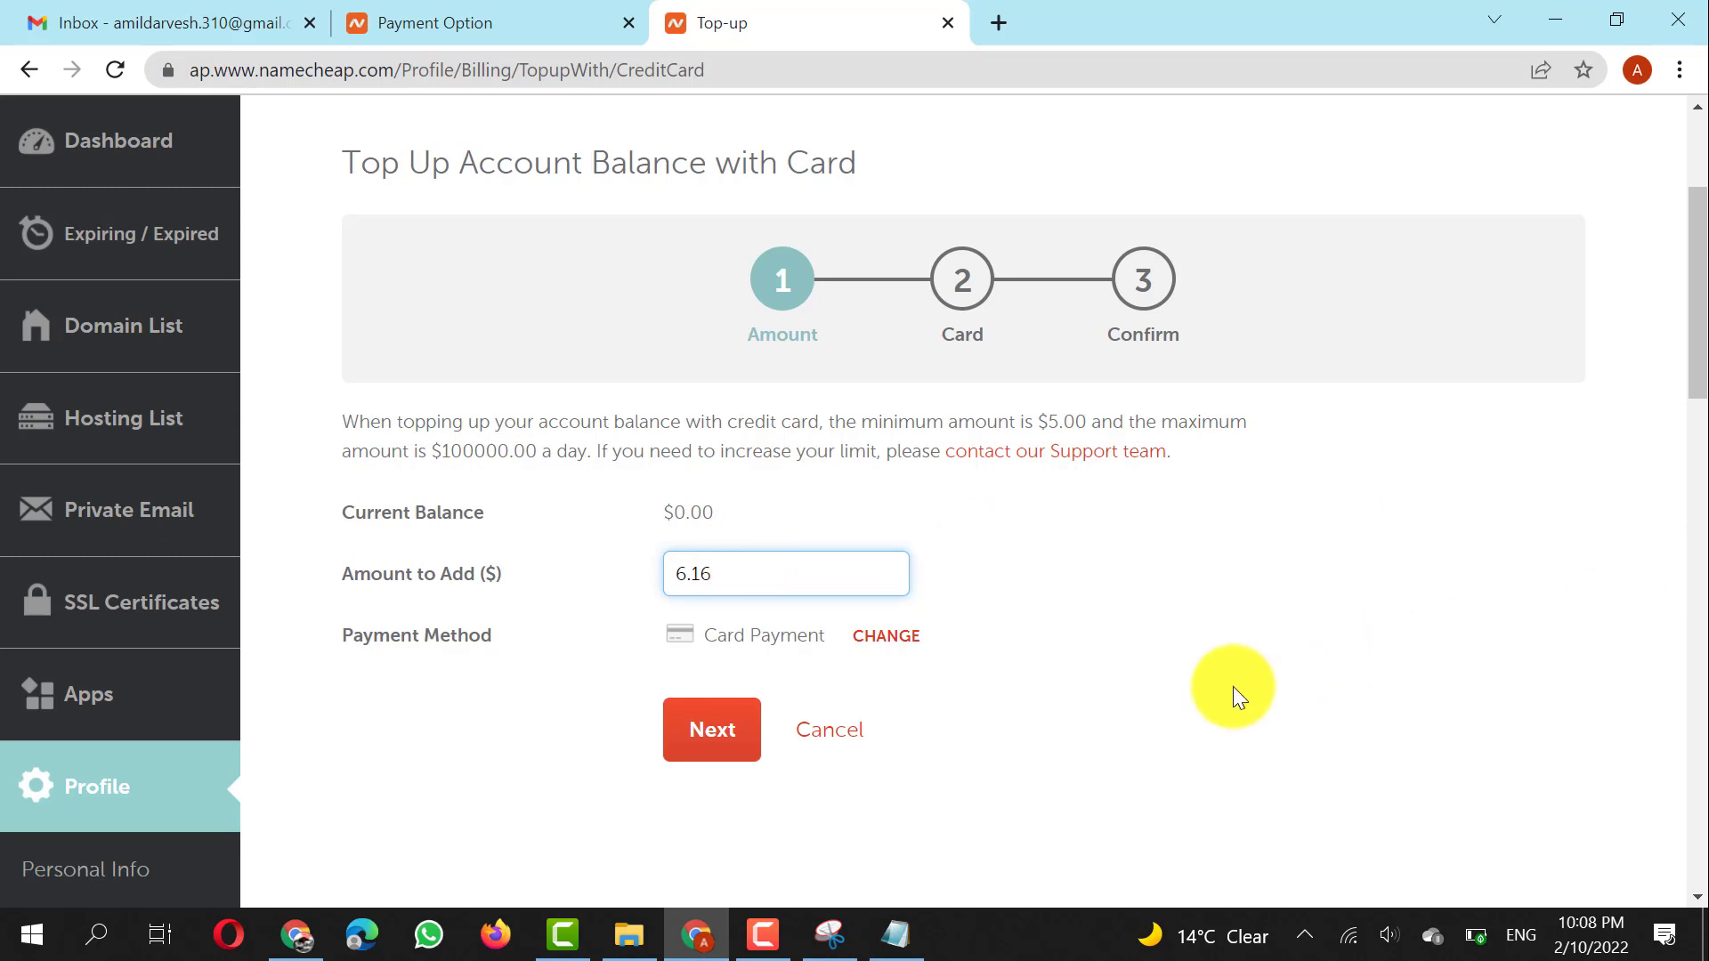
{"action": "left_click", "coordinate": [694, 755]}
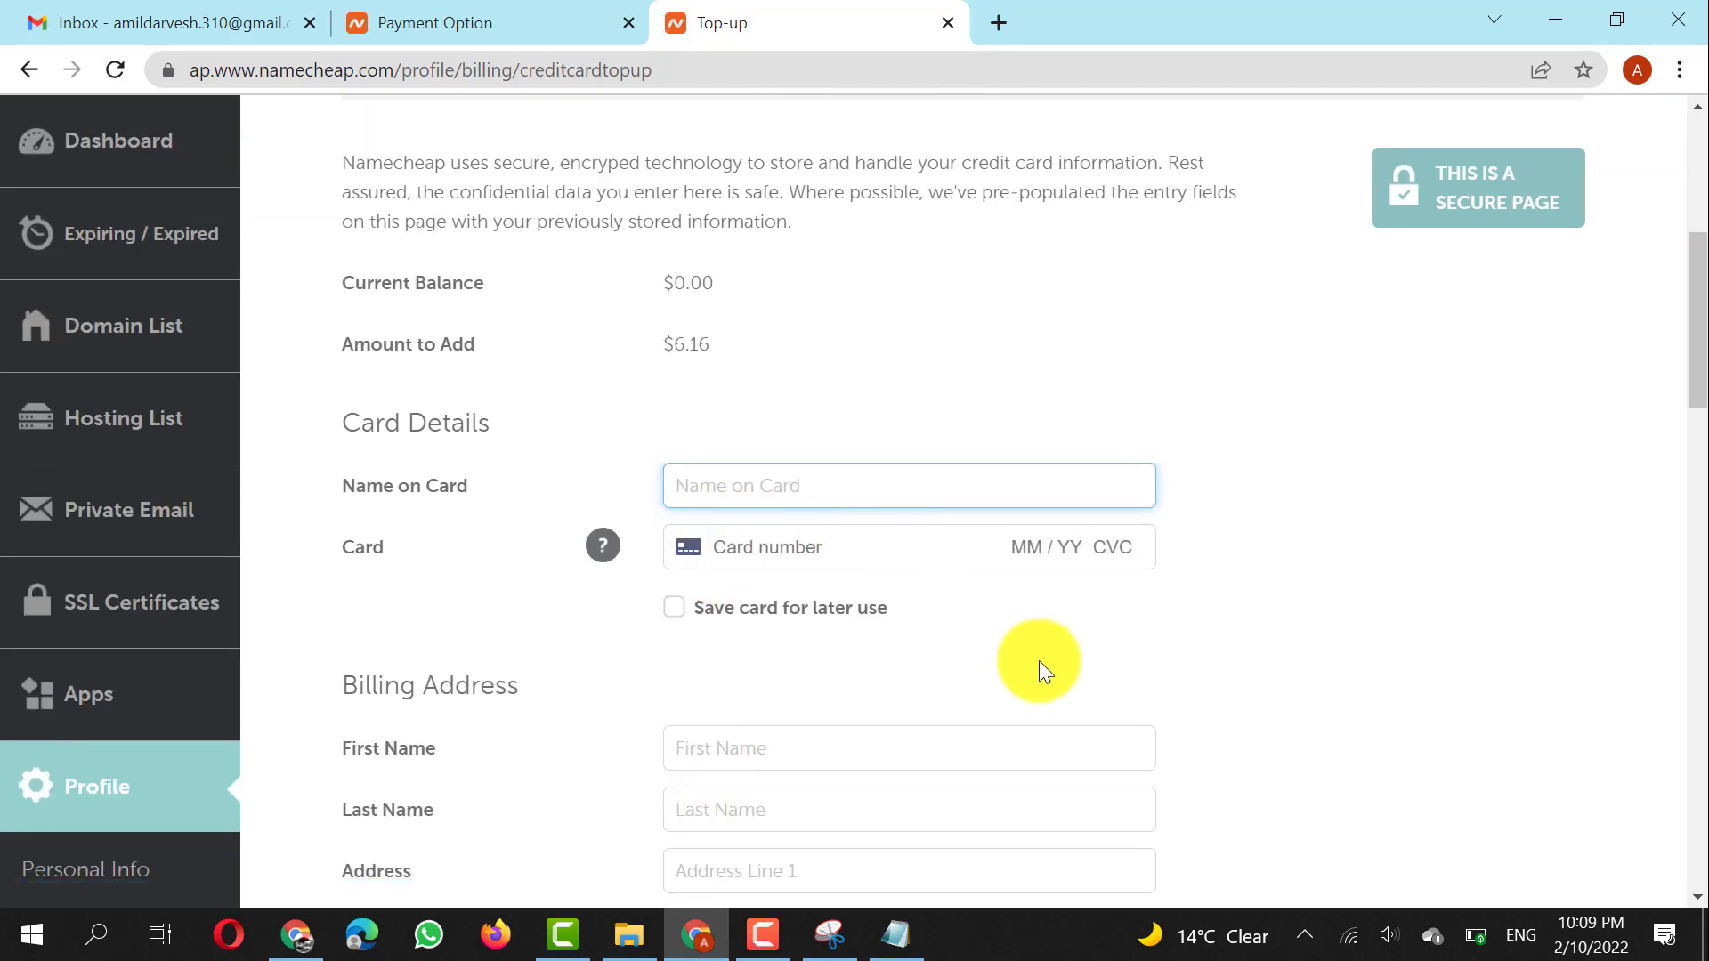
Go through the card details and billing address form and continue to the Confirm stage of the top-up
{"action": "scroll", "coordinate": [1125, 808], "scroll_direction": "down", "scroll_amount": 5}
{"action": "scroll", "coordinate": [1124, 813], "scroll_direction": "up", "scroll_amount": 3}
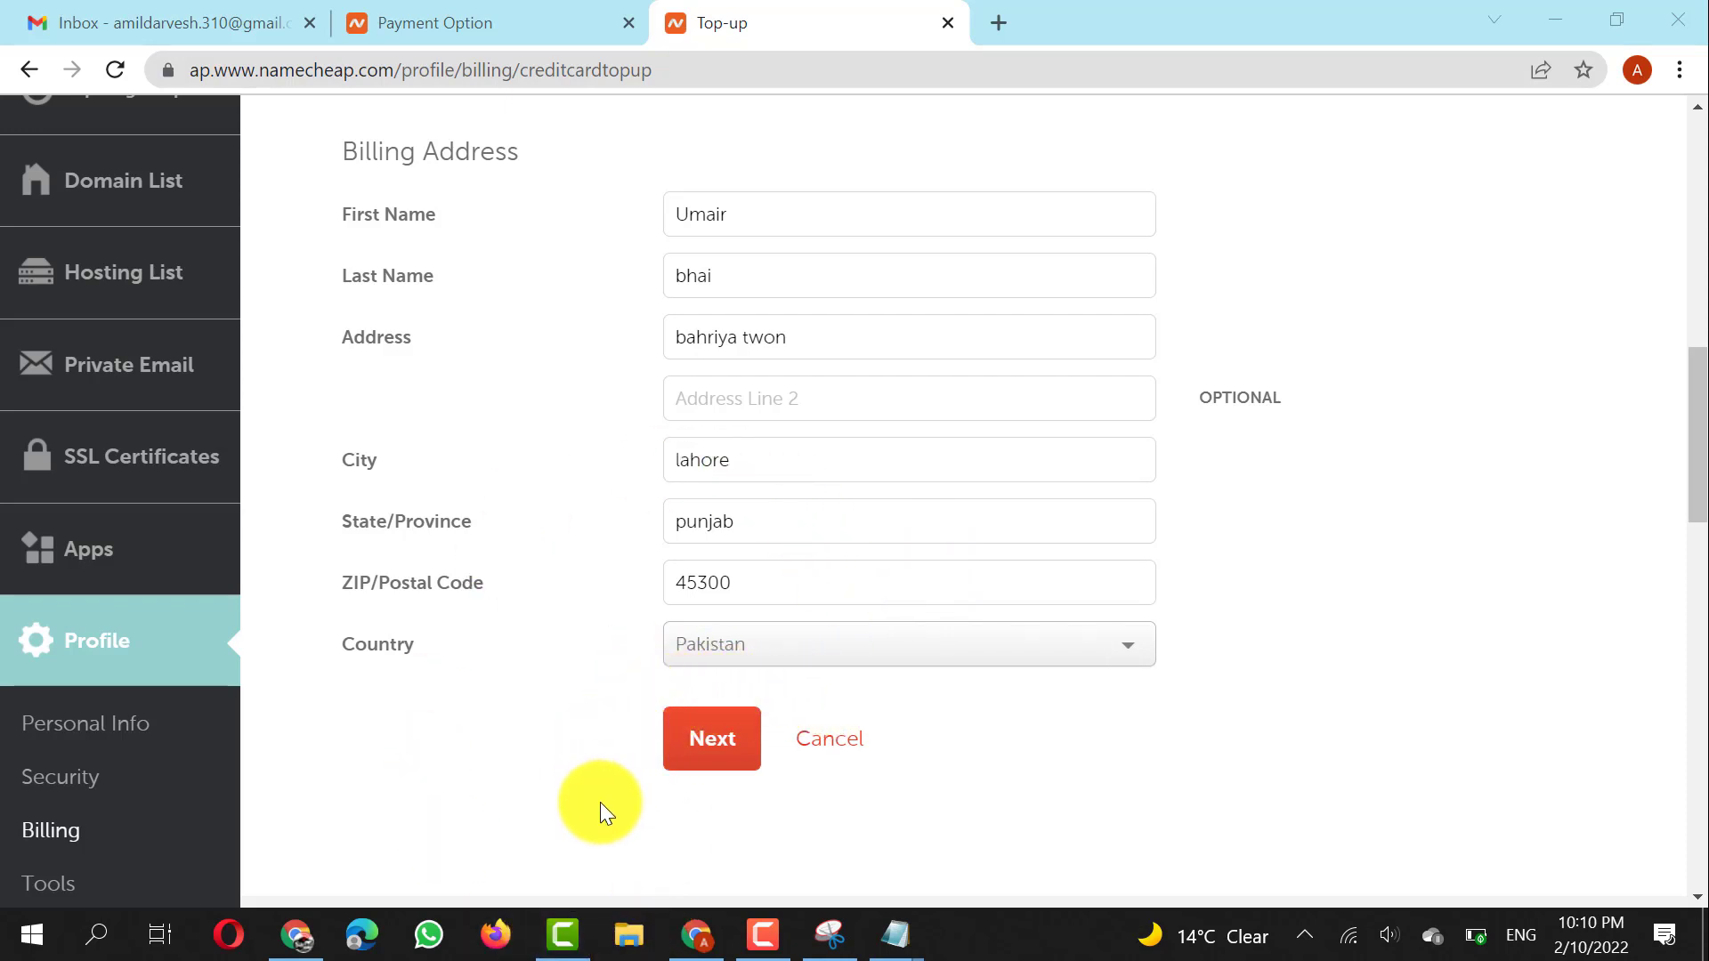
{"action": "left_click", "coordinate": [750, 742]}
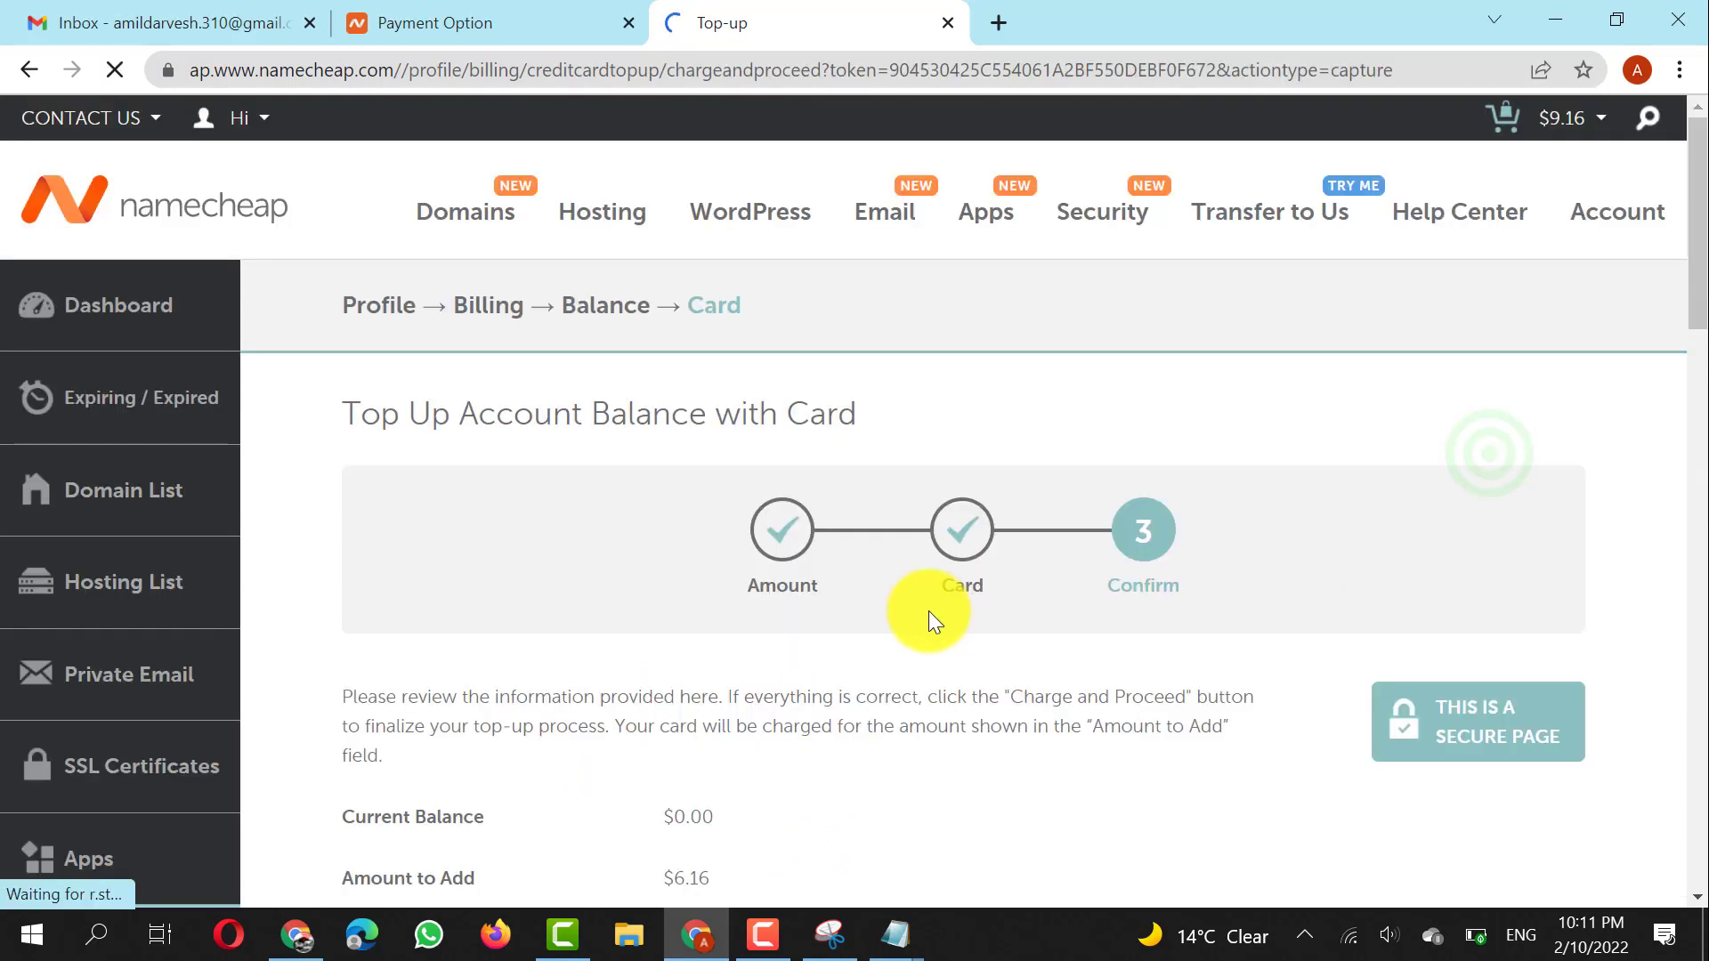
Review the top-up amount, current balance and card details against the checkout, and charge the card to add the funds
{"action": "scroll", "coordinate": [927, 611], "scroll_direction": "down", "scroll_amount": 5}
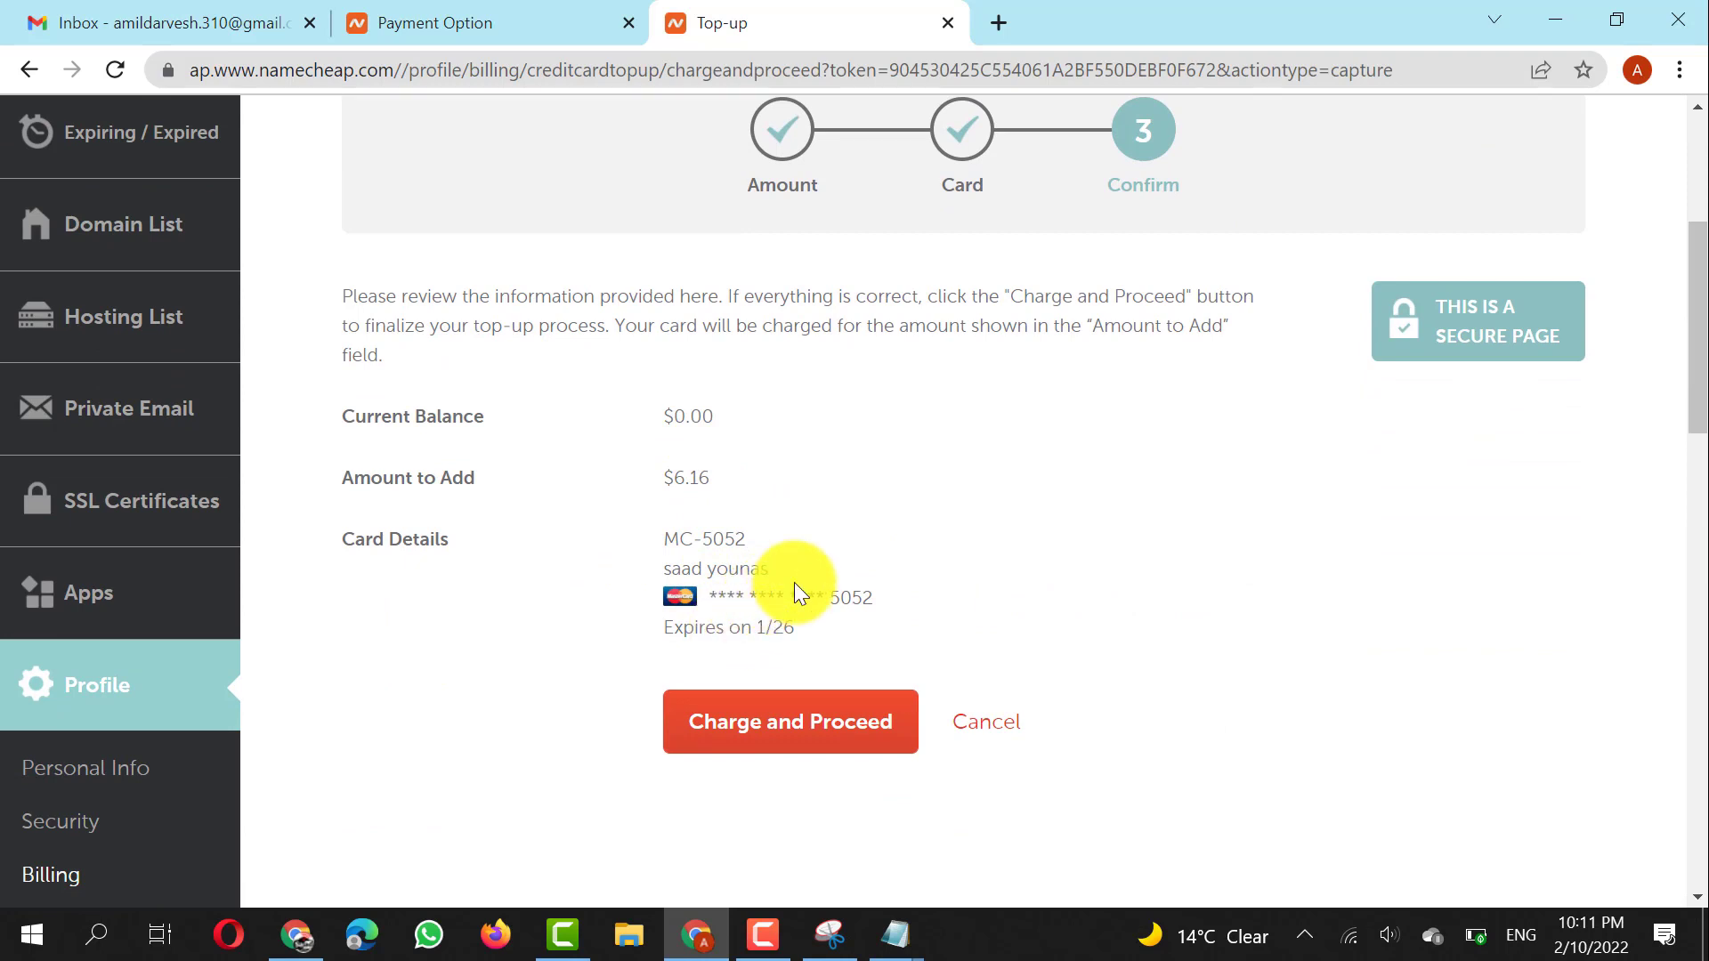
{"action": "left_click", "coordinate": [731, 559]}
{"action": "left_click_drag", "start_coordinate": [660, 481], "coordinate": [710, 482]}
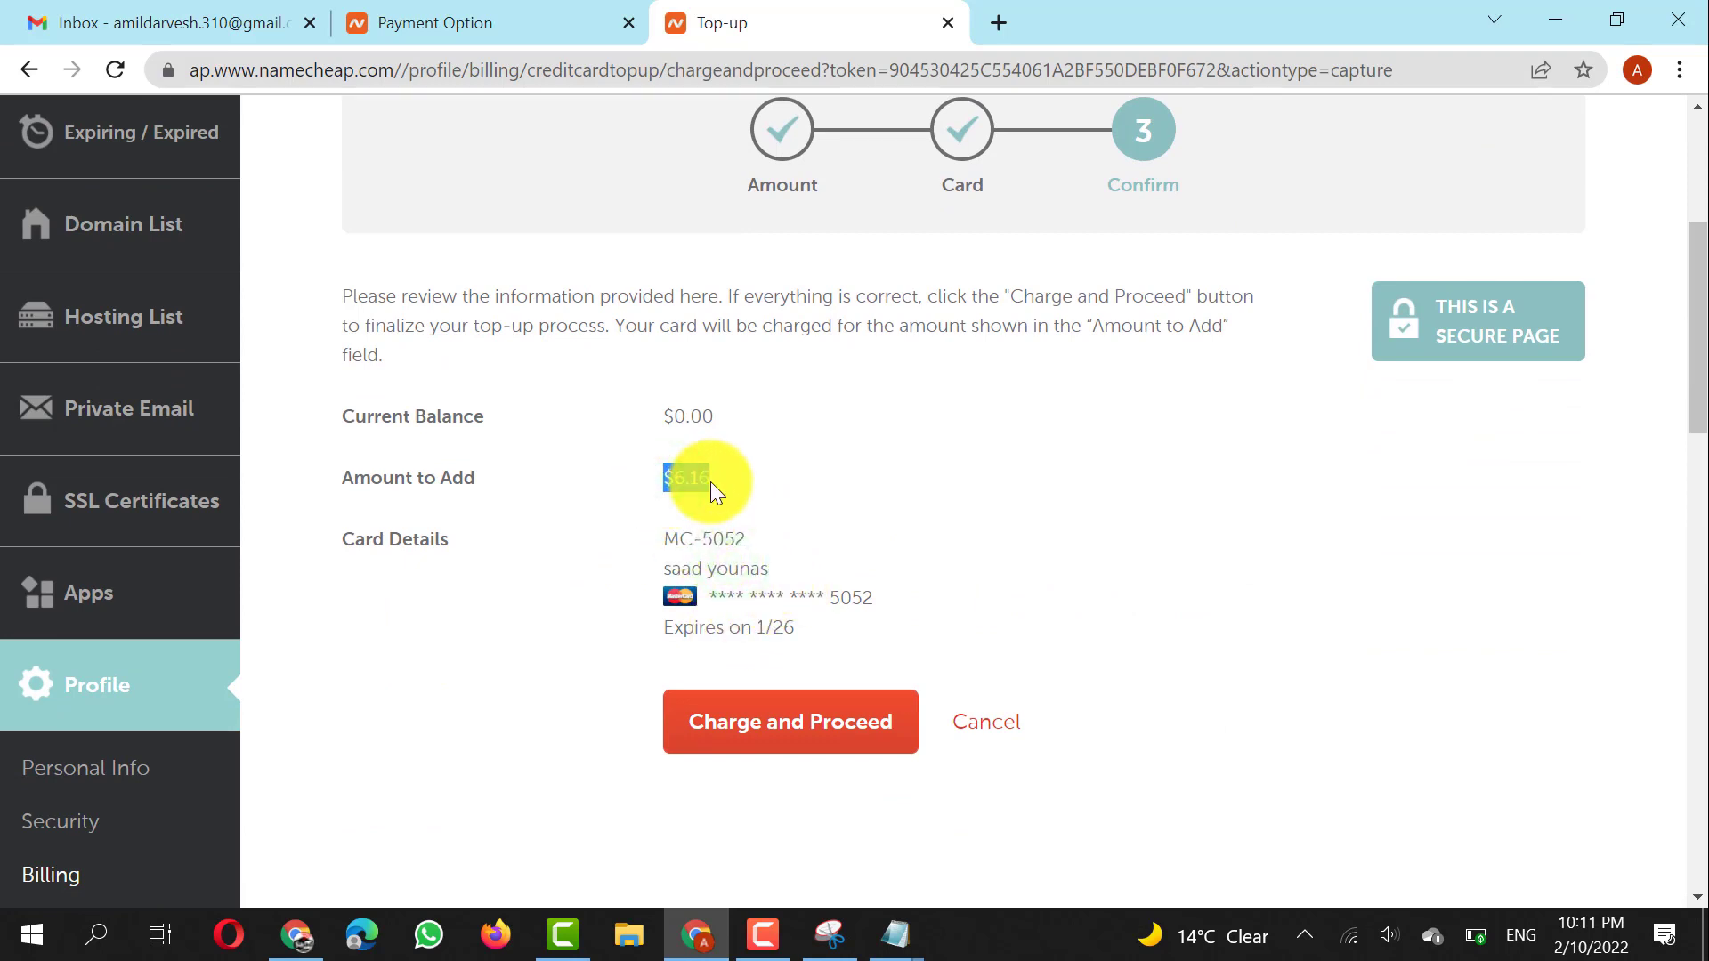
{"action": "left_click_drag", "start_coordinate": [663, 417], "coordinate": [705, 415]}
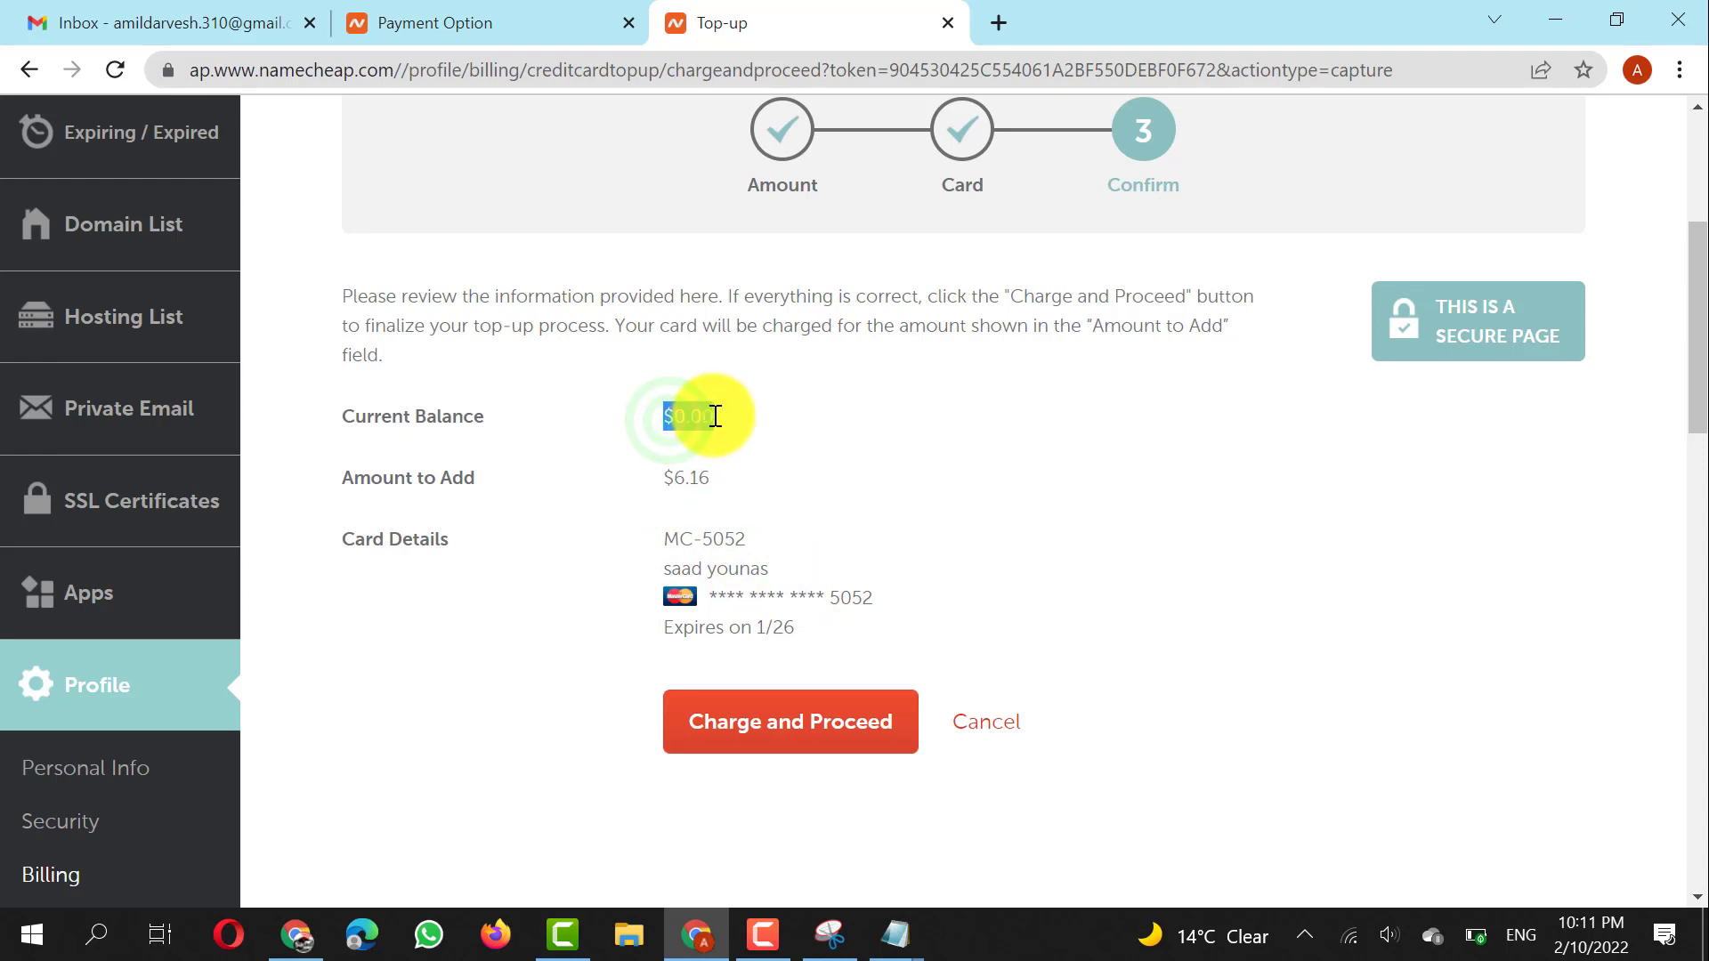
{"action": "left_click", "coordinate": [737, 414]}
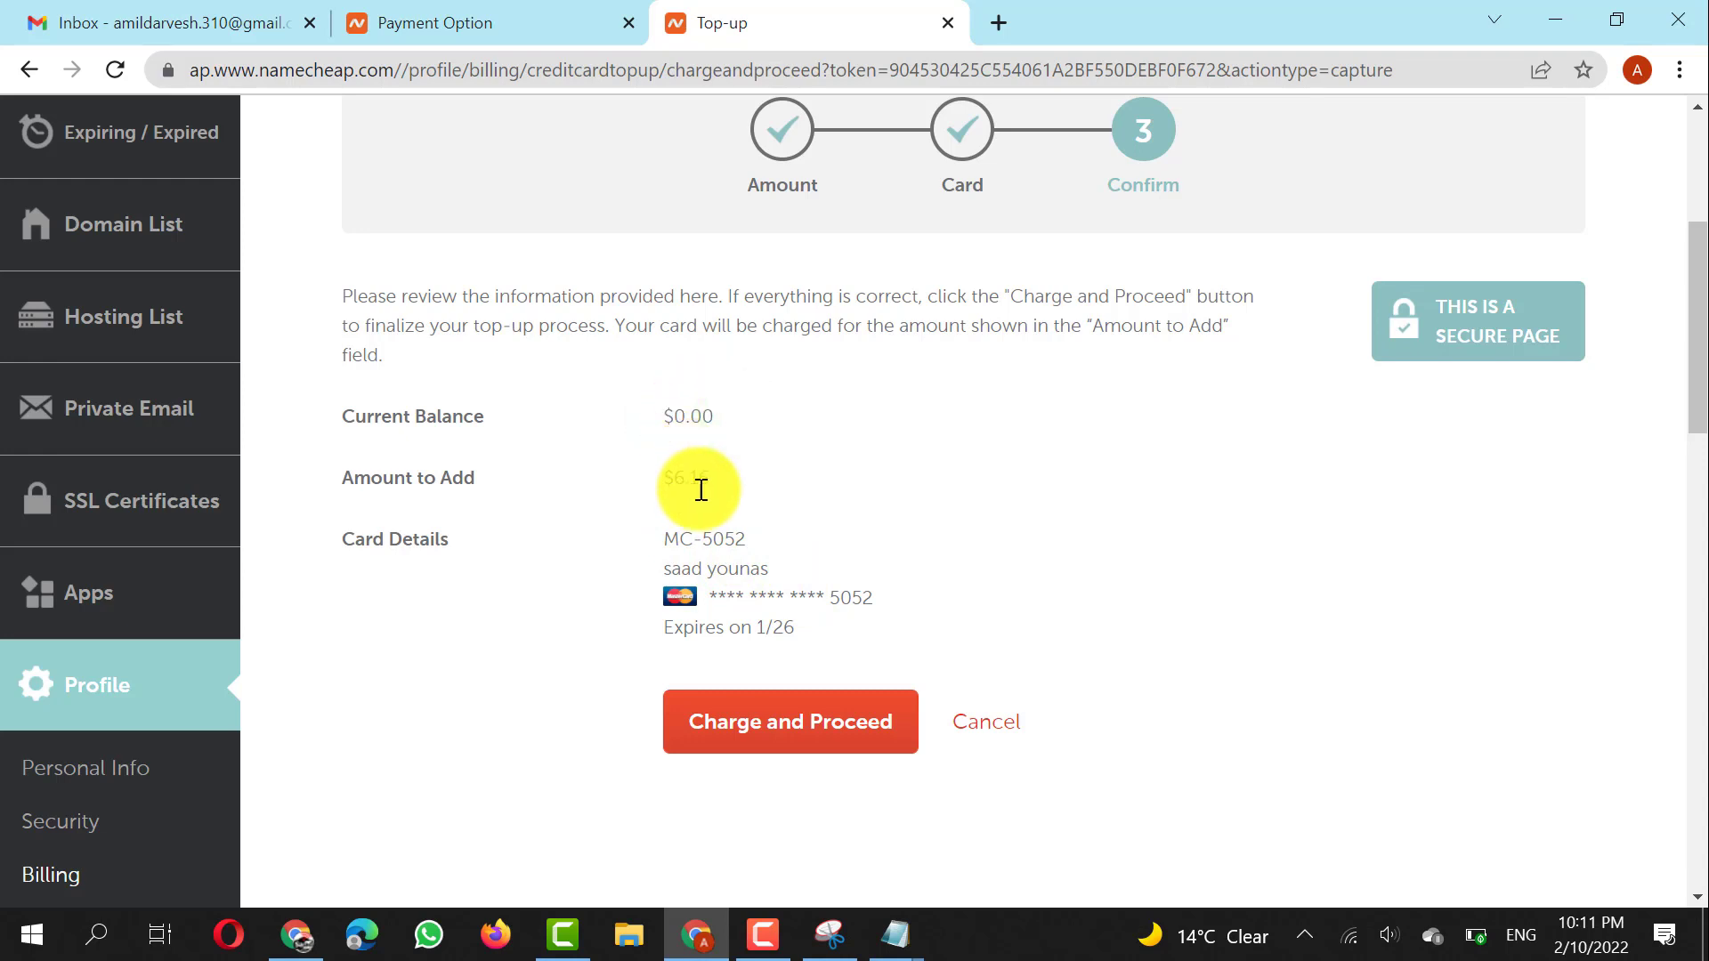
{"action": "left_click", "coordinate": [513, 11]}
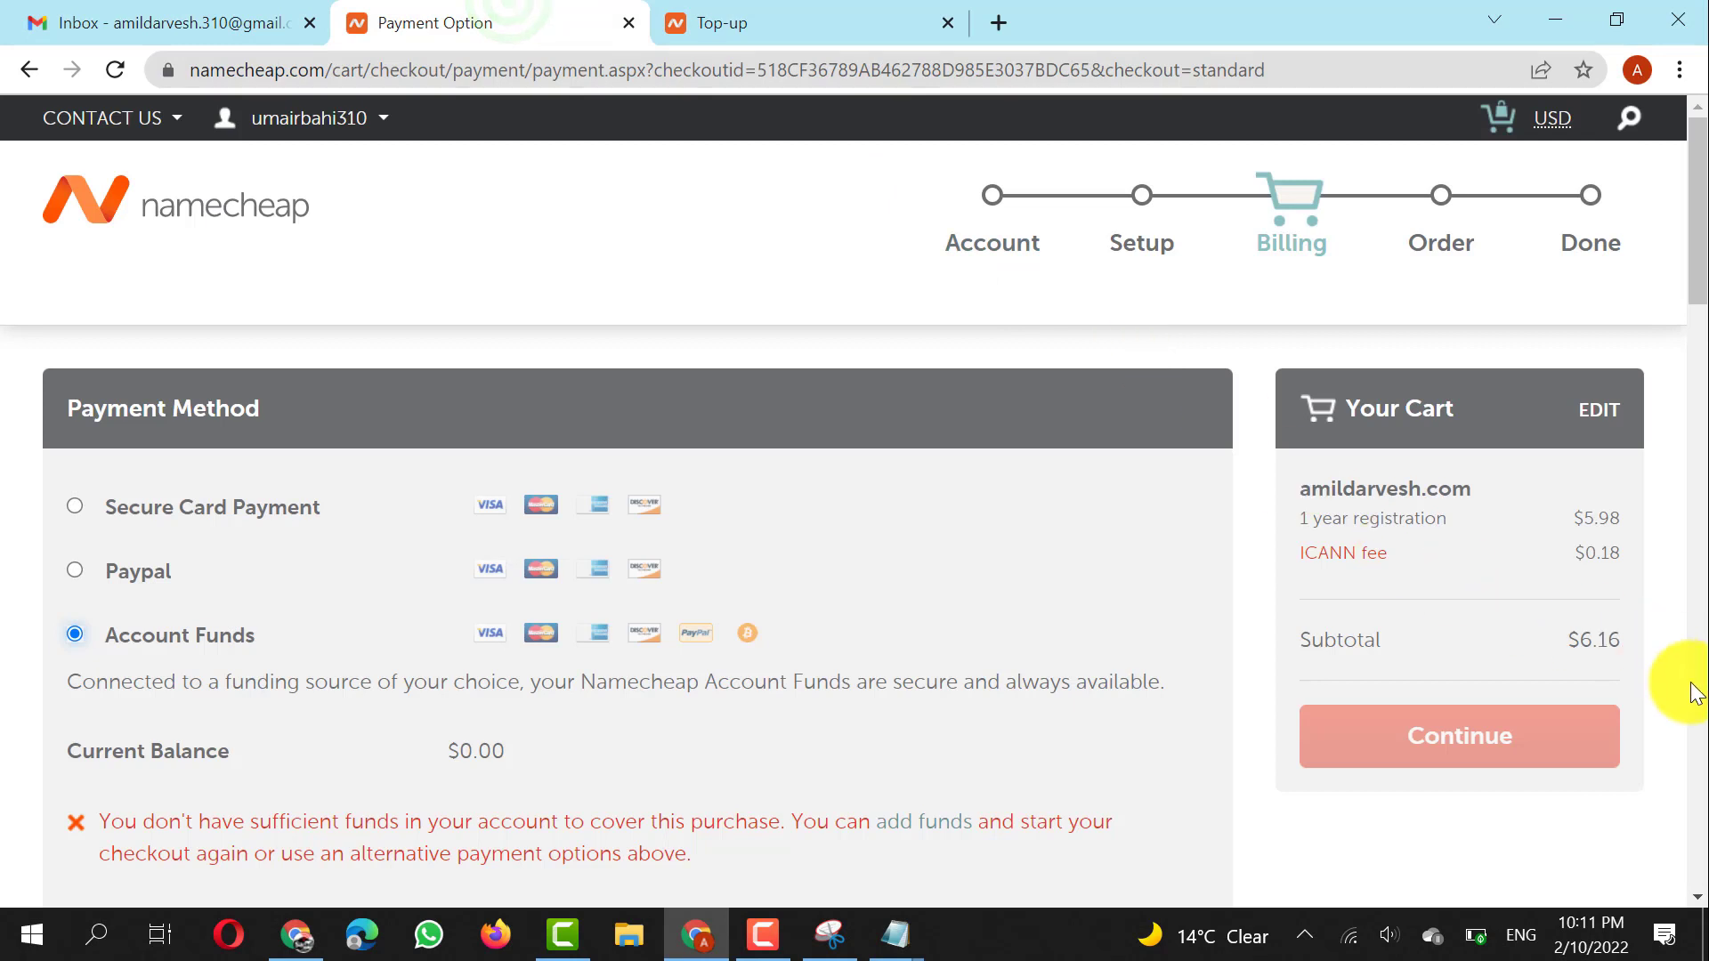
{"action": "left_click", "coordinate": [822, 20]}
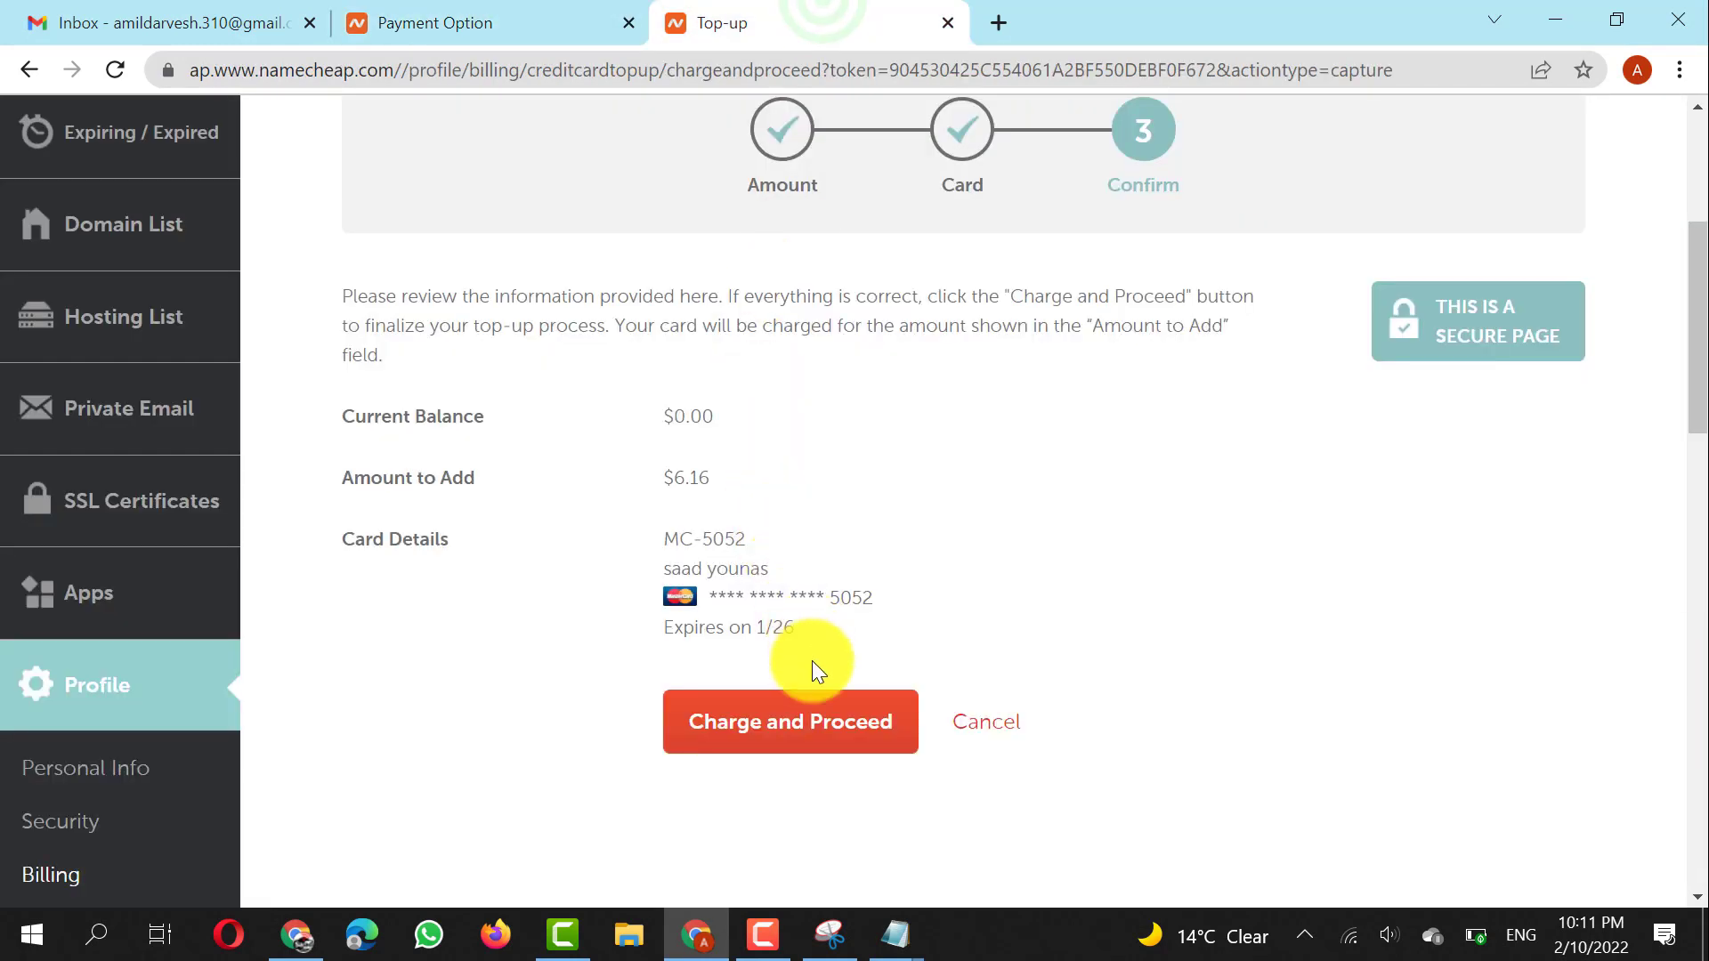
{"action": "left_click", "coordinate": [819, 746]}
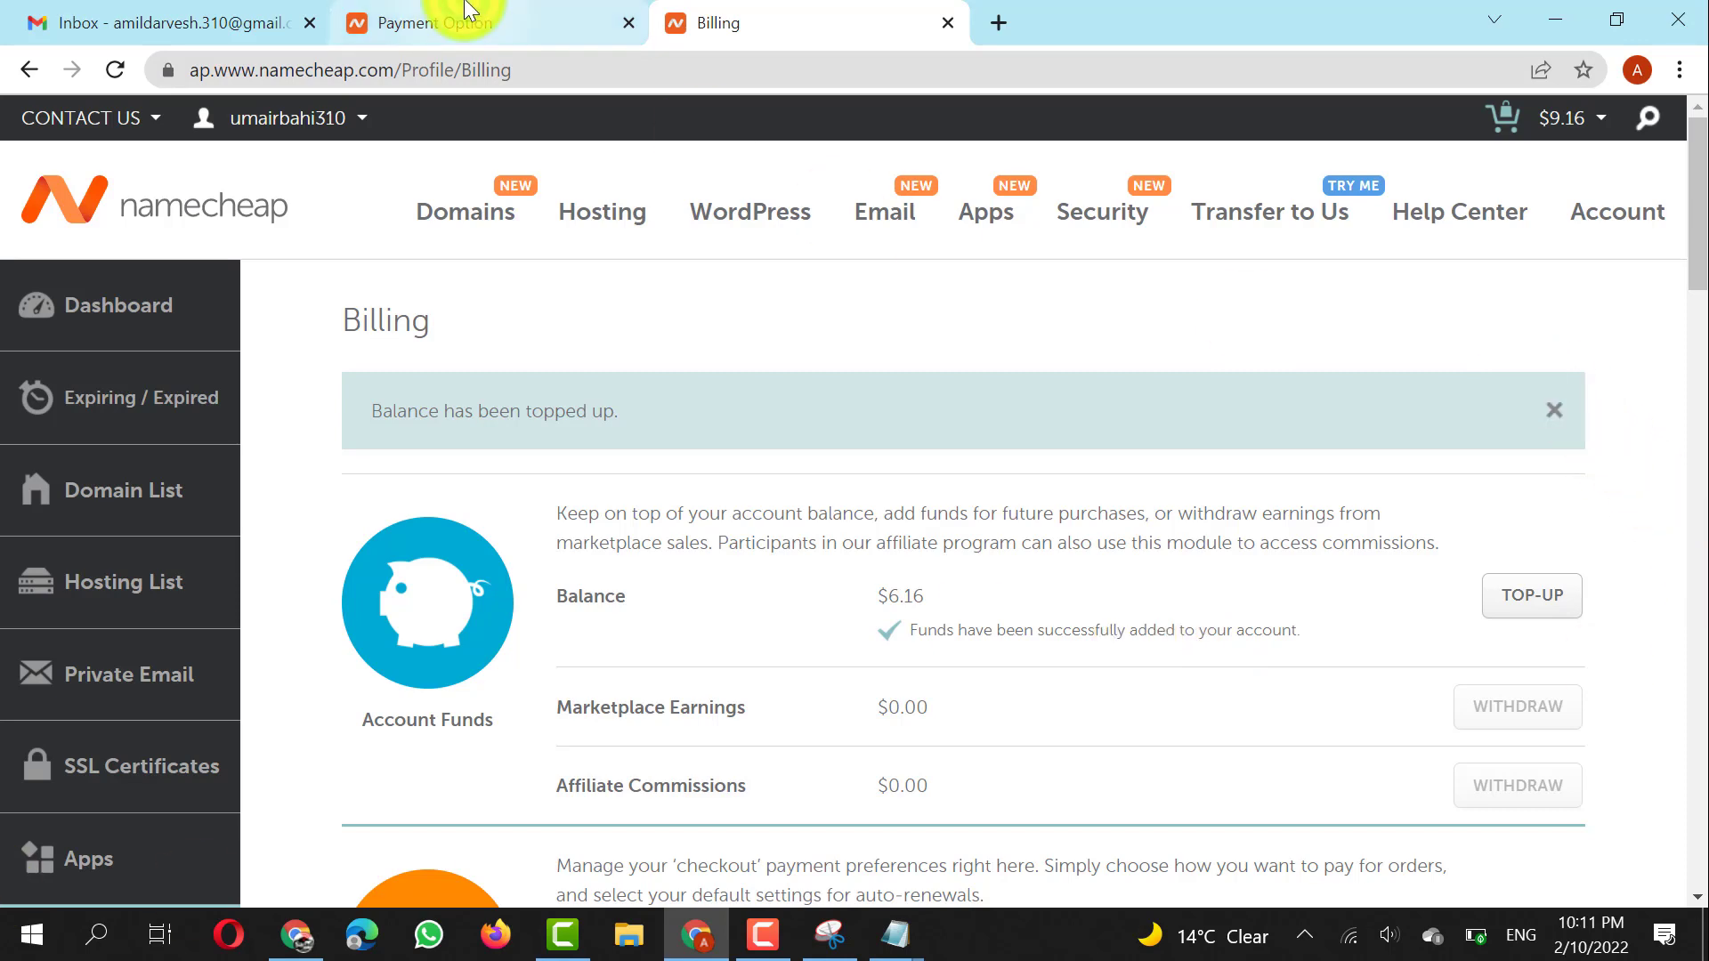
Reload the checkout's payment page and select Account Funds as the payment method for the domain order
{"action": "left_click", "coordinate": [445, 19]}
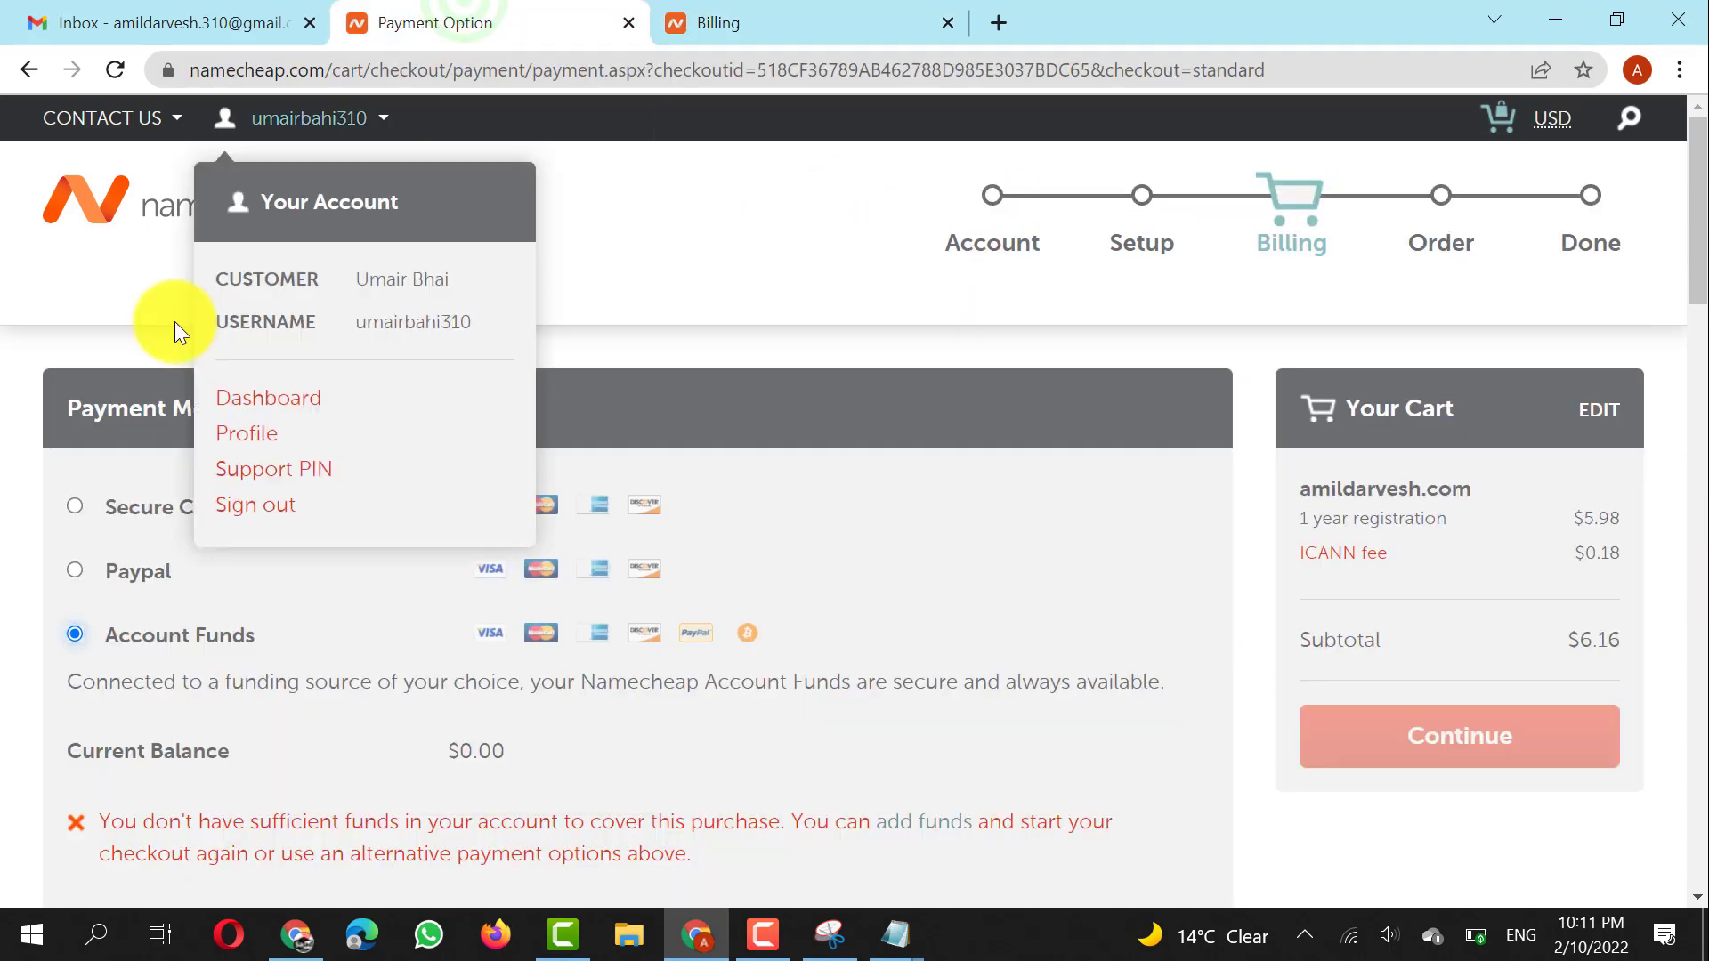
{"action": "left_click", "coordinate": [110, 54]}
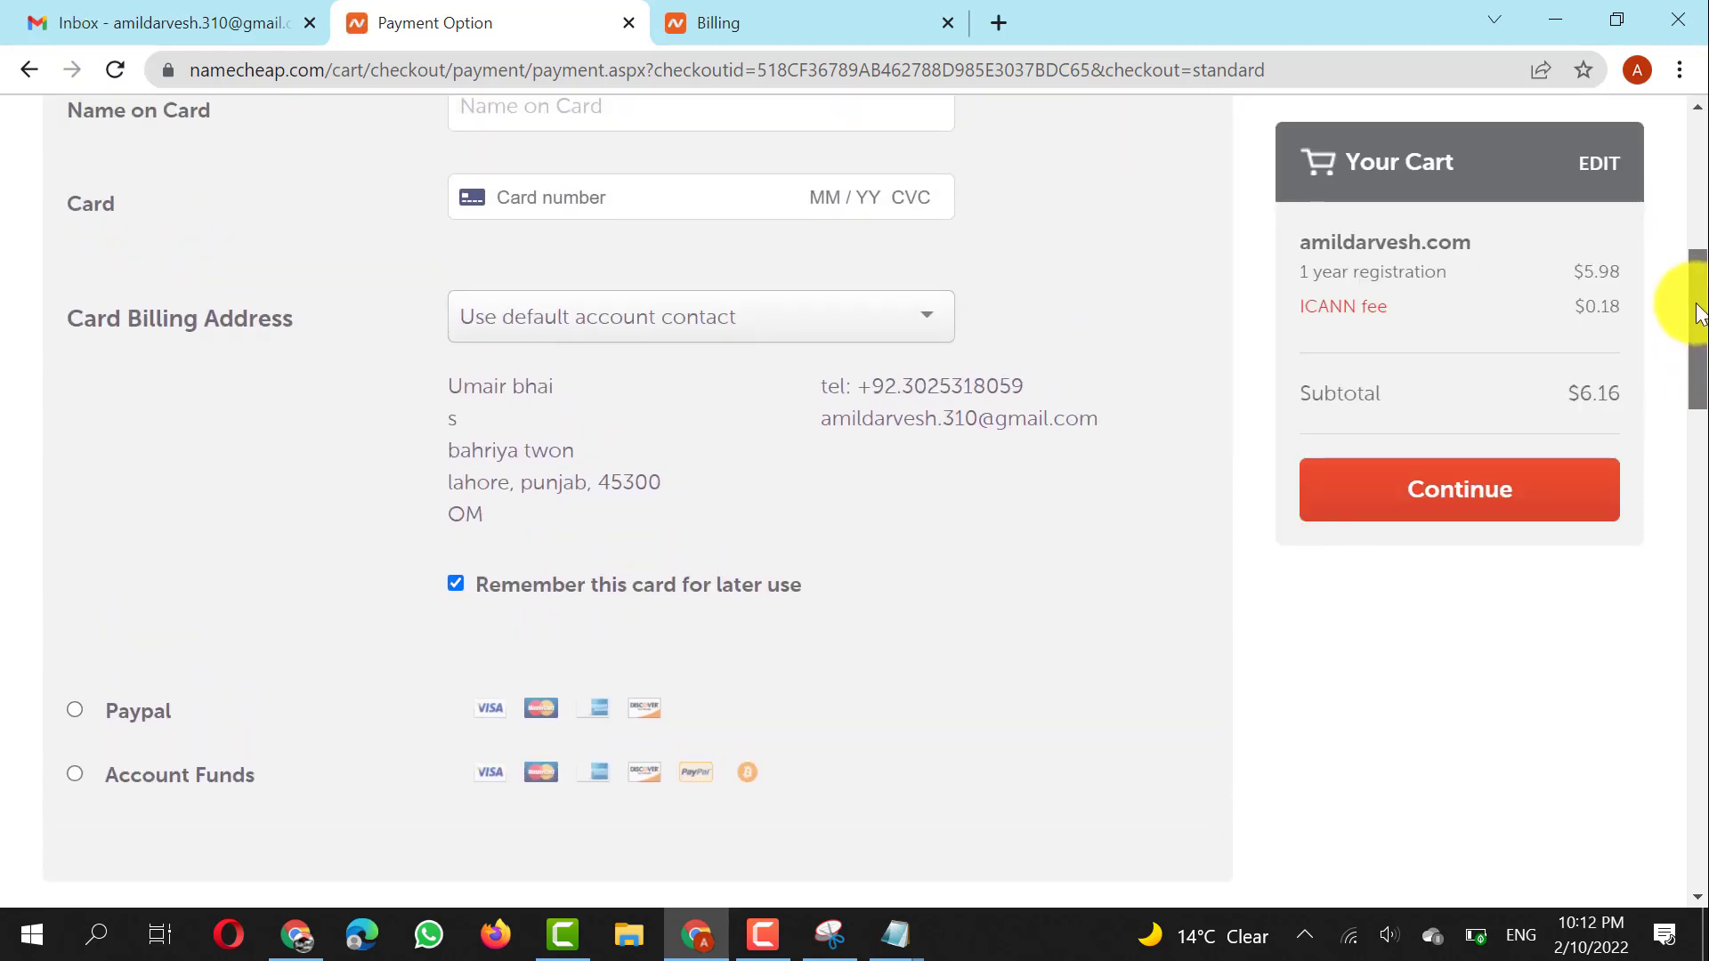
{"action": "left_click_drag", "start_coordinate": [1699, 312], "coordinate": [1698, 303]}
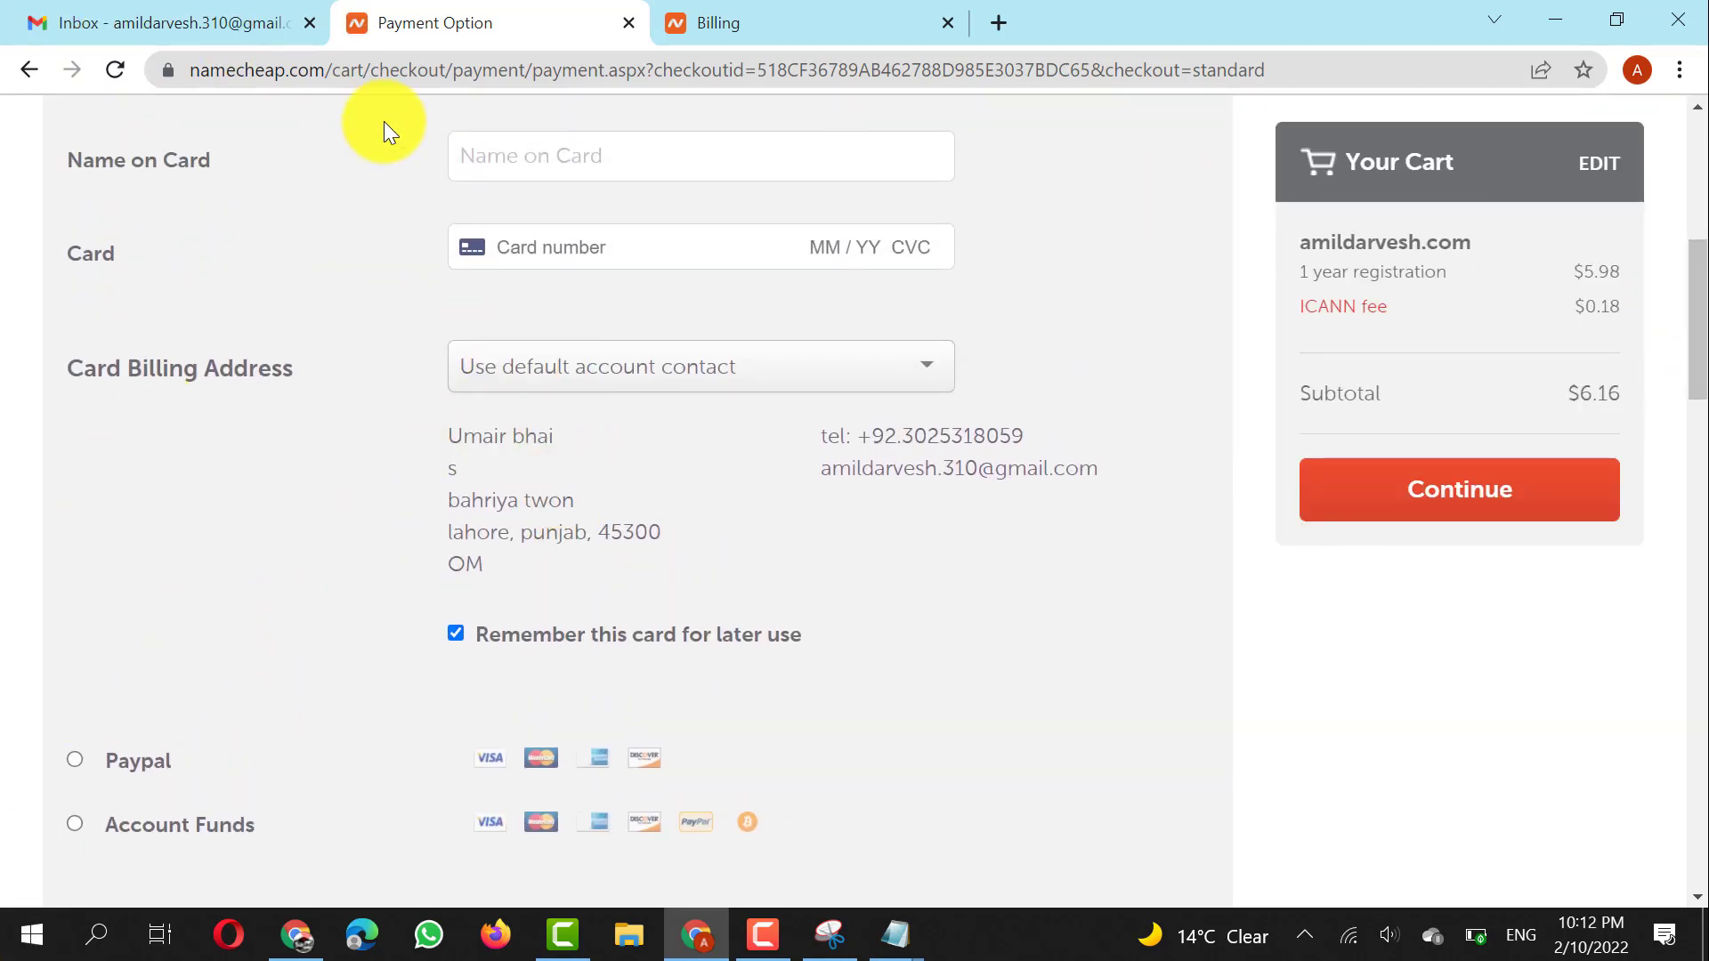
{"action": "left_click", "coordinate": [191, 827]}
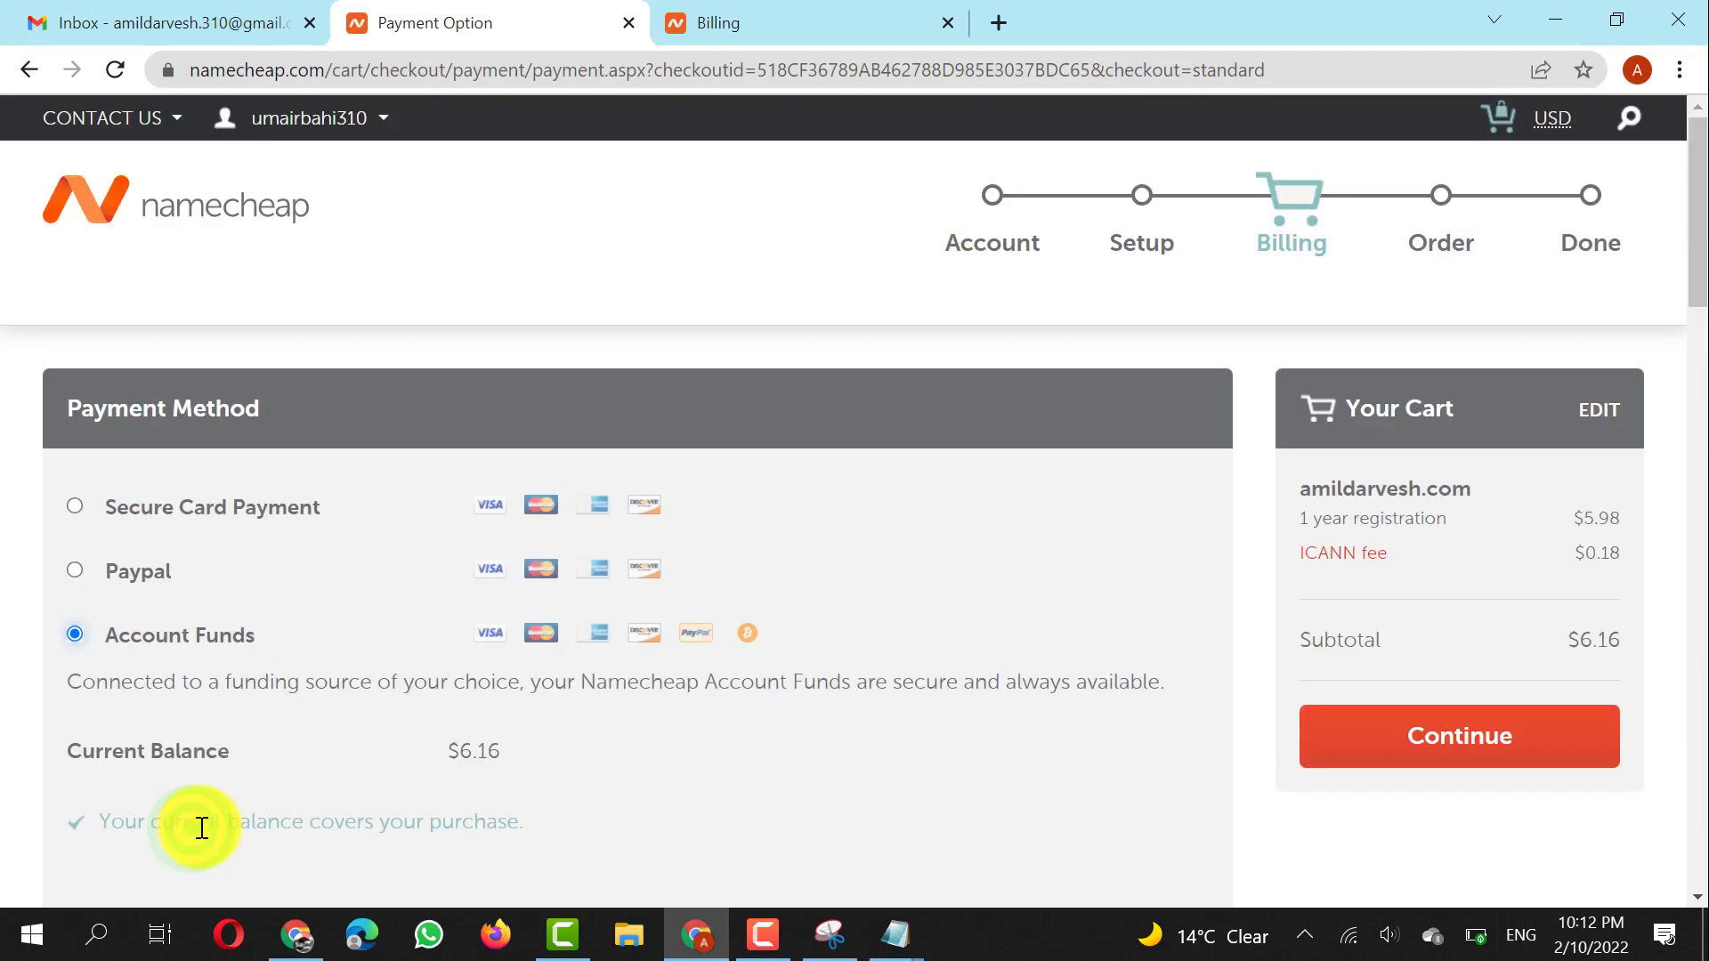
Check that the account balance covers the purchase with Account Funds selected, and continue to the order review
{"action": "left_click_drag", "start_coordinate": [151, 820], "coordinate": [342, 802]}
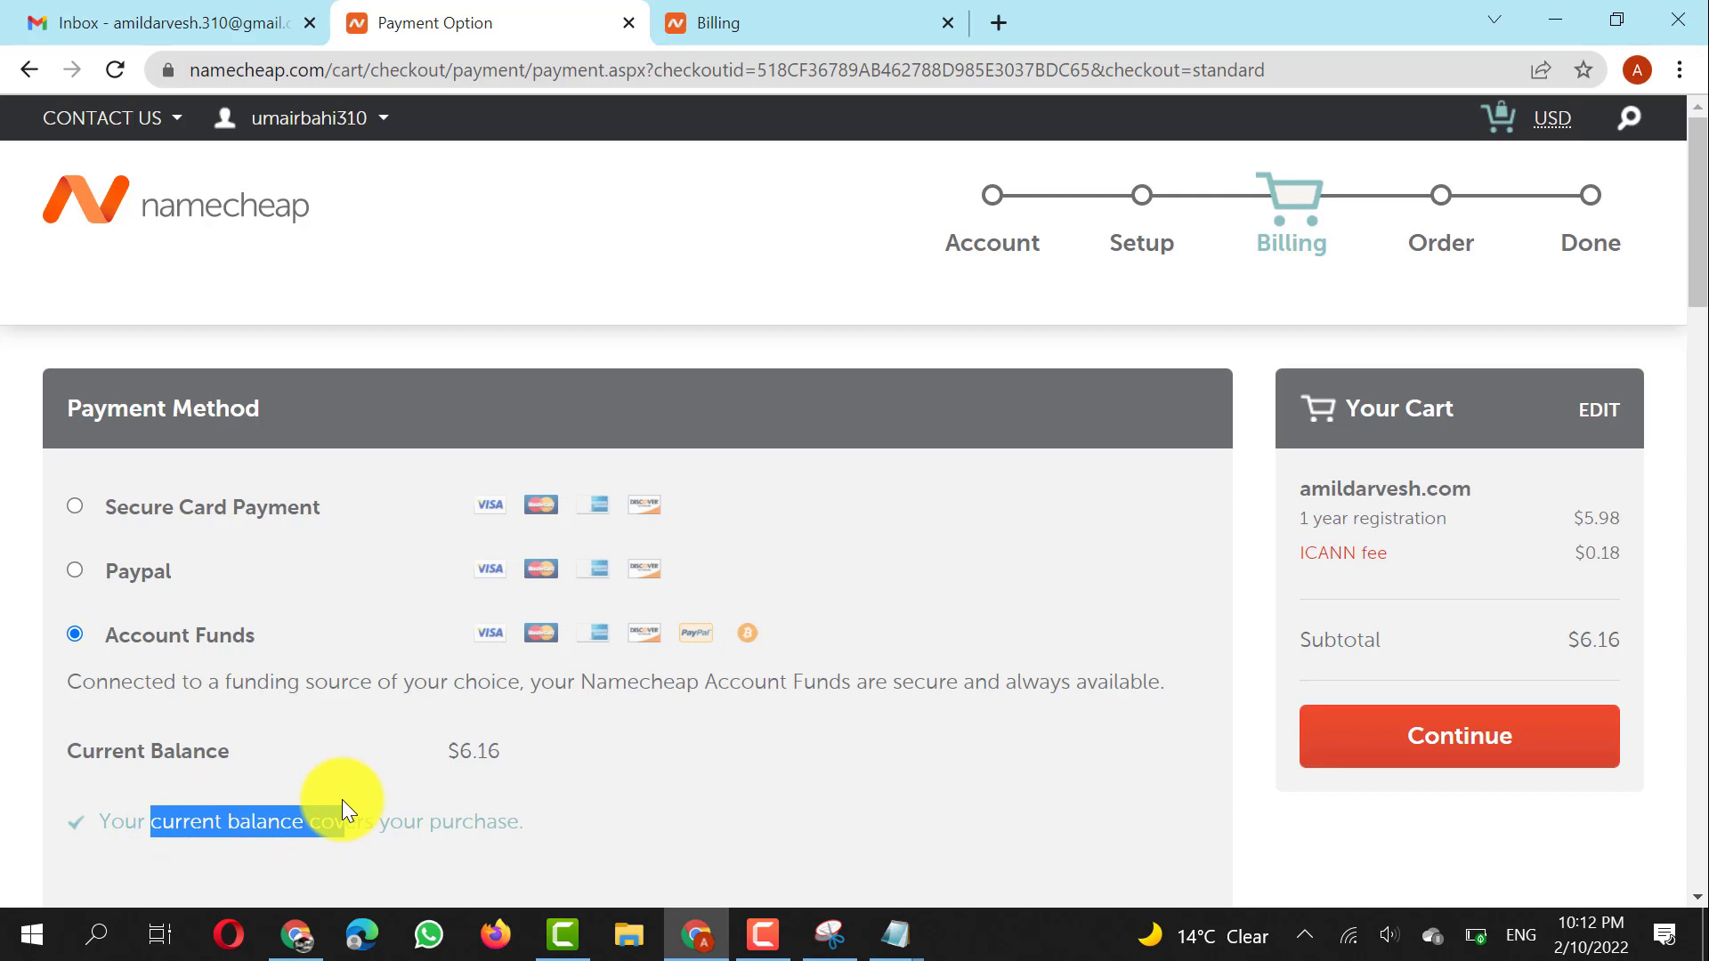
{"action": "scroll", "coordinate": [343, 798], "scroll_direction": "down", "scroll_amount": 3}
{"action": "scroll", "coordinate": [343, 801], "scroll_direction": "up", "scroll_amount": 2}
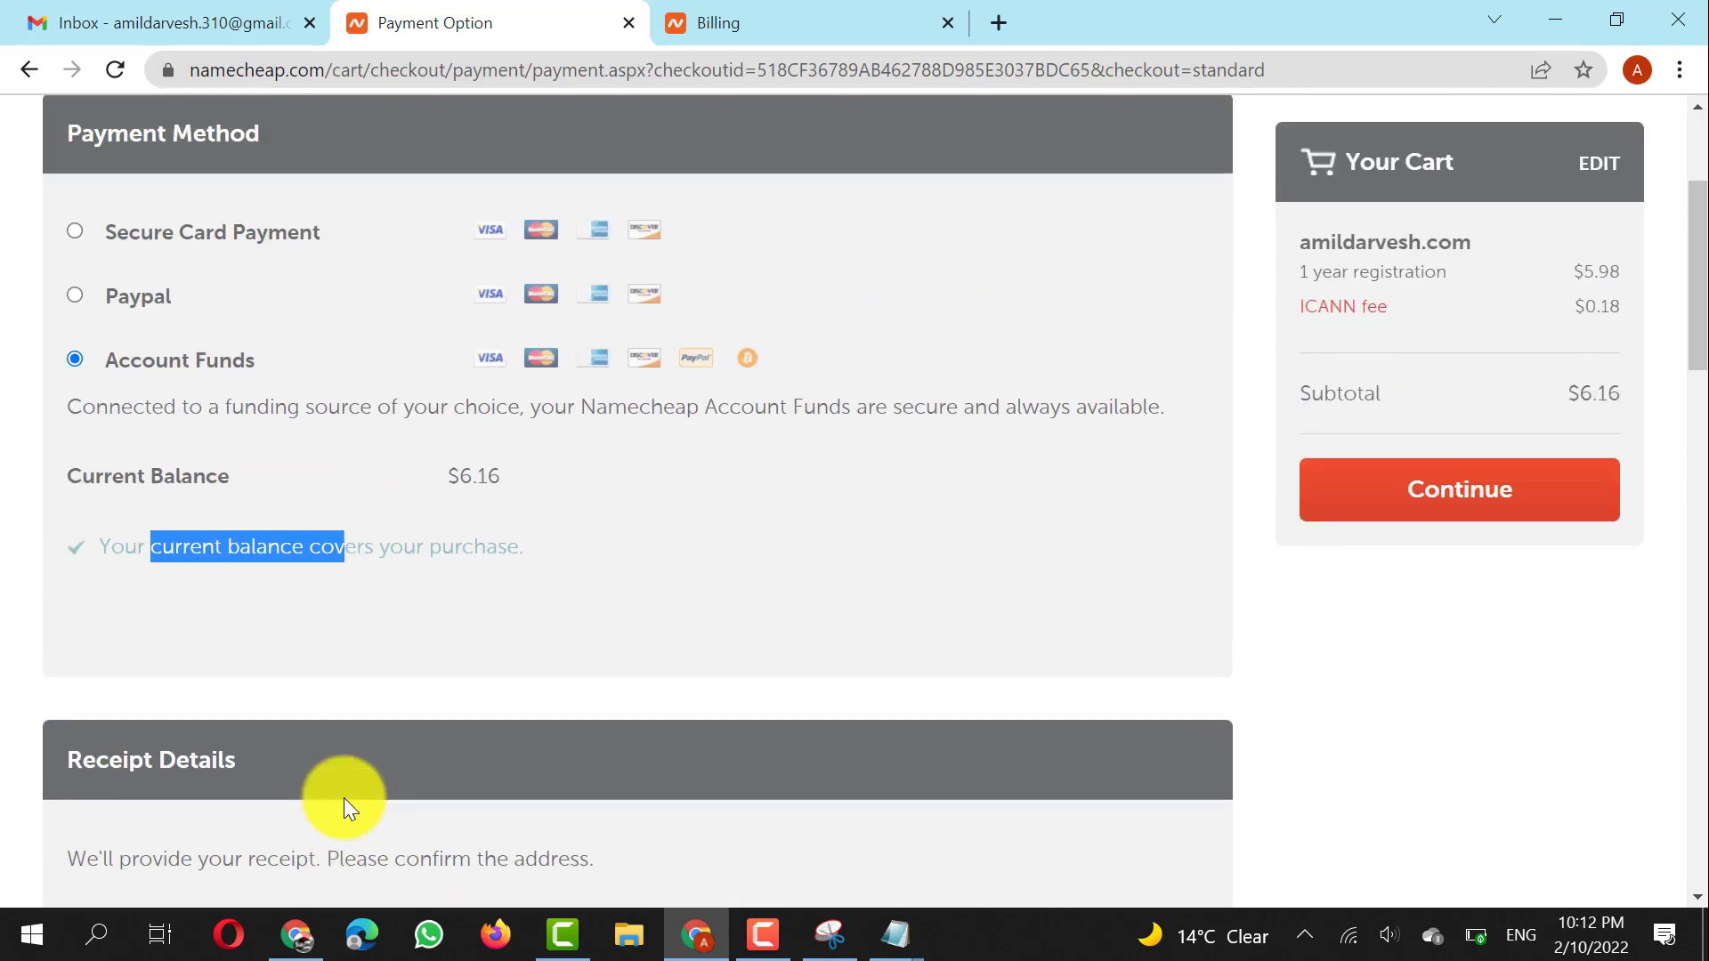
{"action": "left_click", "coordinate": [345, 675]}
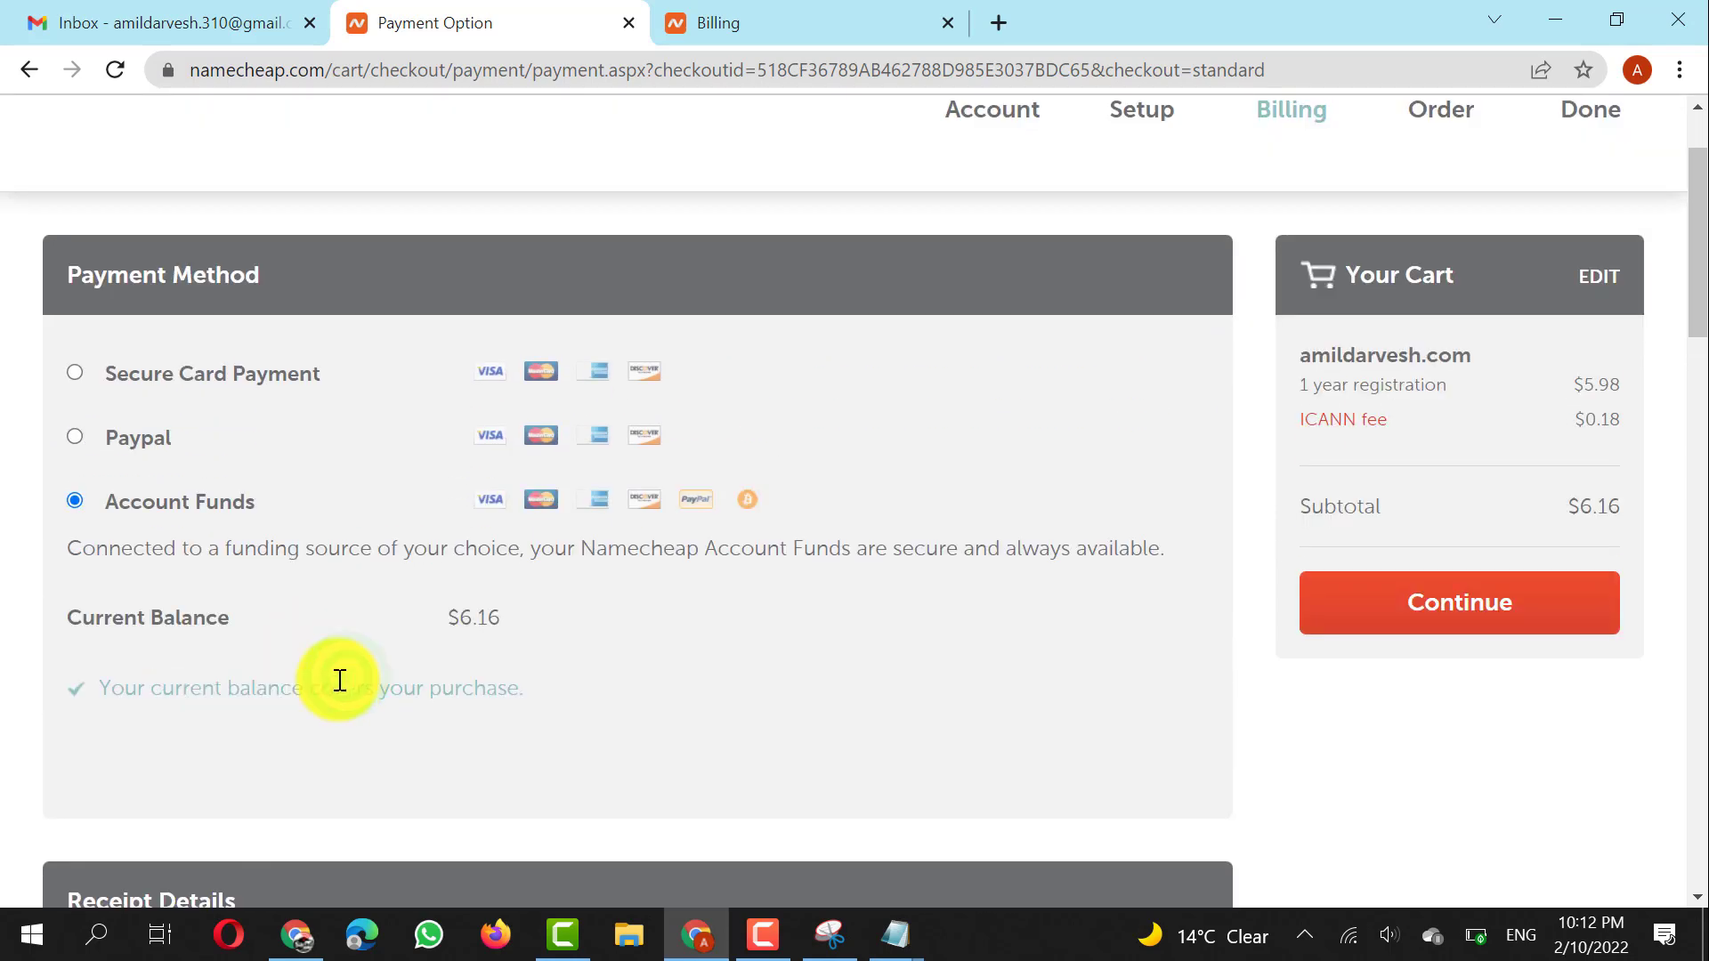
{"action": "left_click_drag", "start_coordinate": [137, 717], "coordinate": [372, 728]}
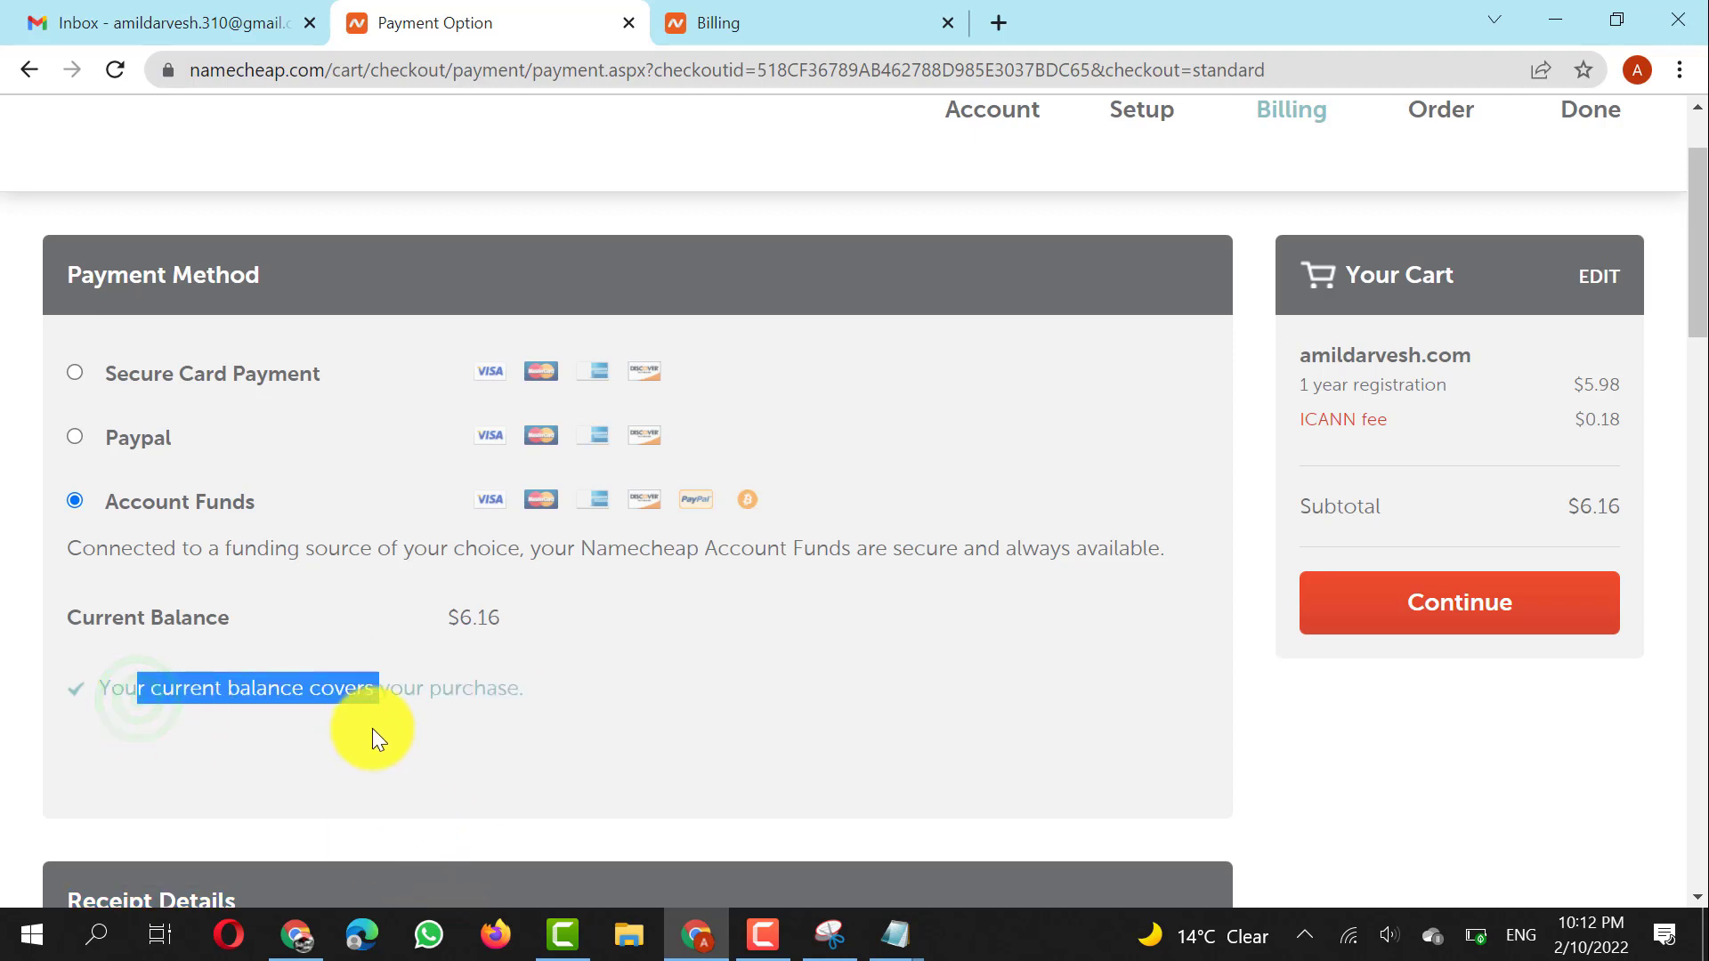
{"action": "left_click", "coordinate": [384, 725]}
{"action": "left_click", "coordinate": [1394, 603]}
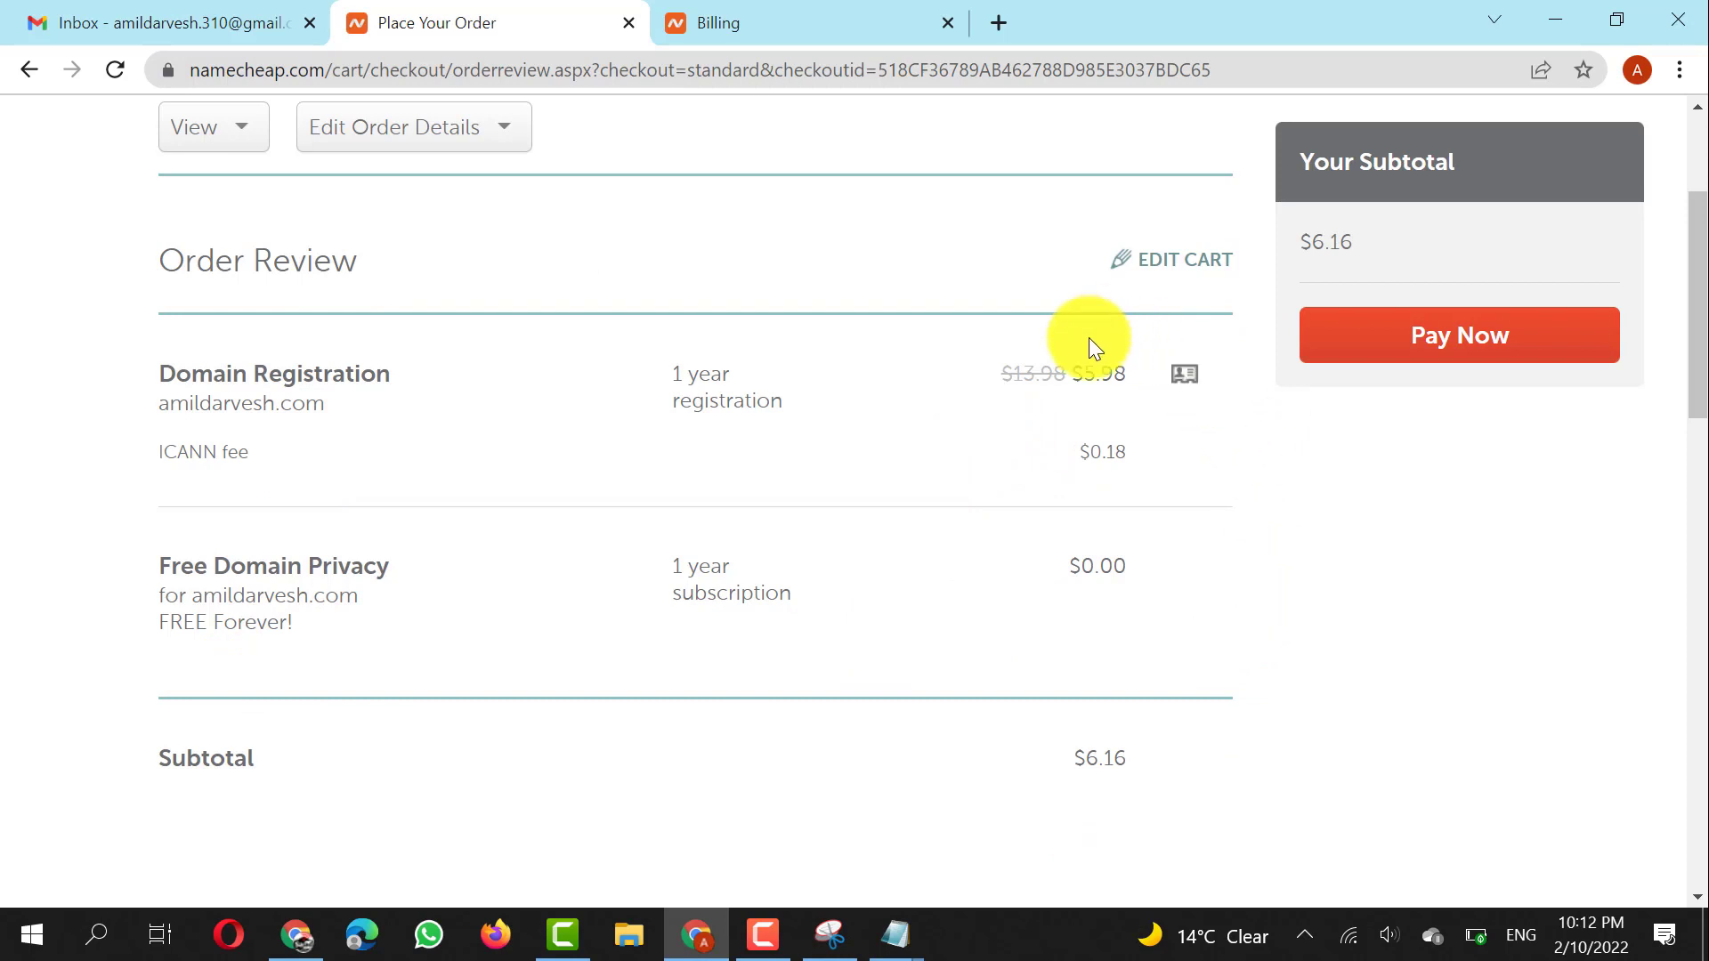
Review the subtotal, the domain registration and the Free Domain Privacy item, and pay for the order
{"action": "left_click", "coordinate": [1074, 764]}
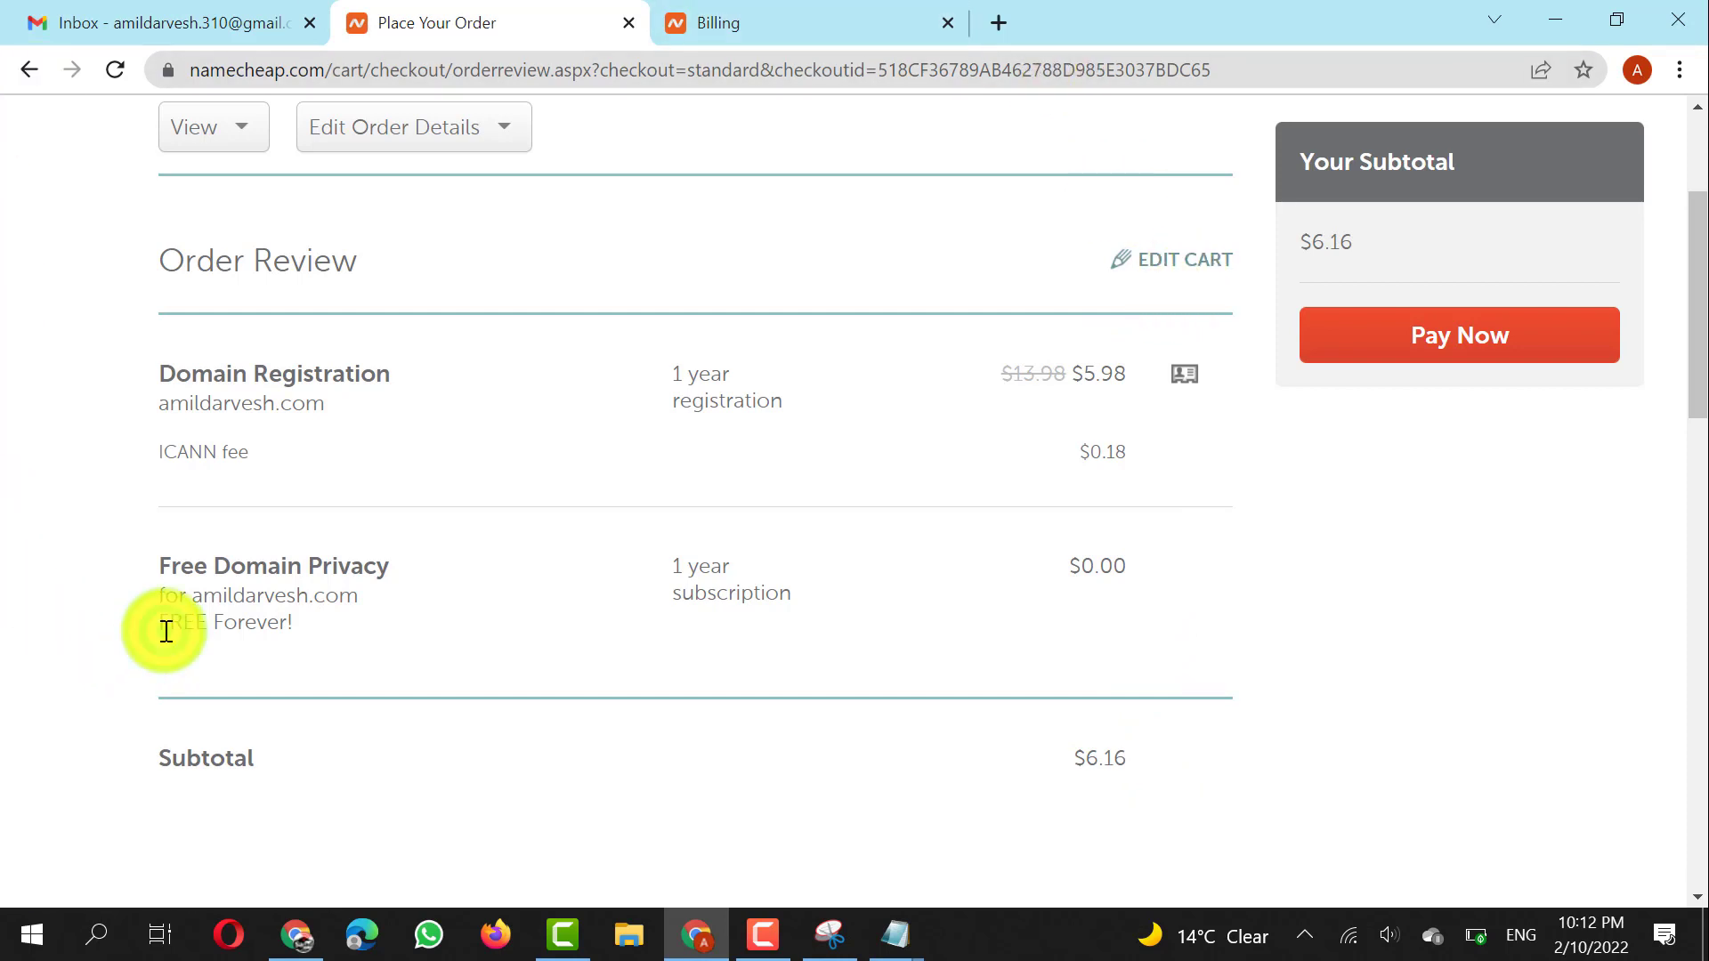
{"action": "left_click_drag", "start_coordinate": [160, 623], "coordinate": [305, 643]}
{"action": "left_click_drag", "start_coordinate": [192, 596], "coordinate": [350, 598]}
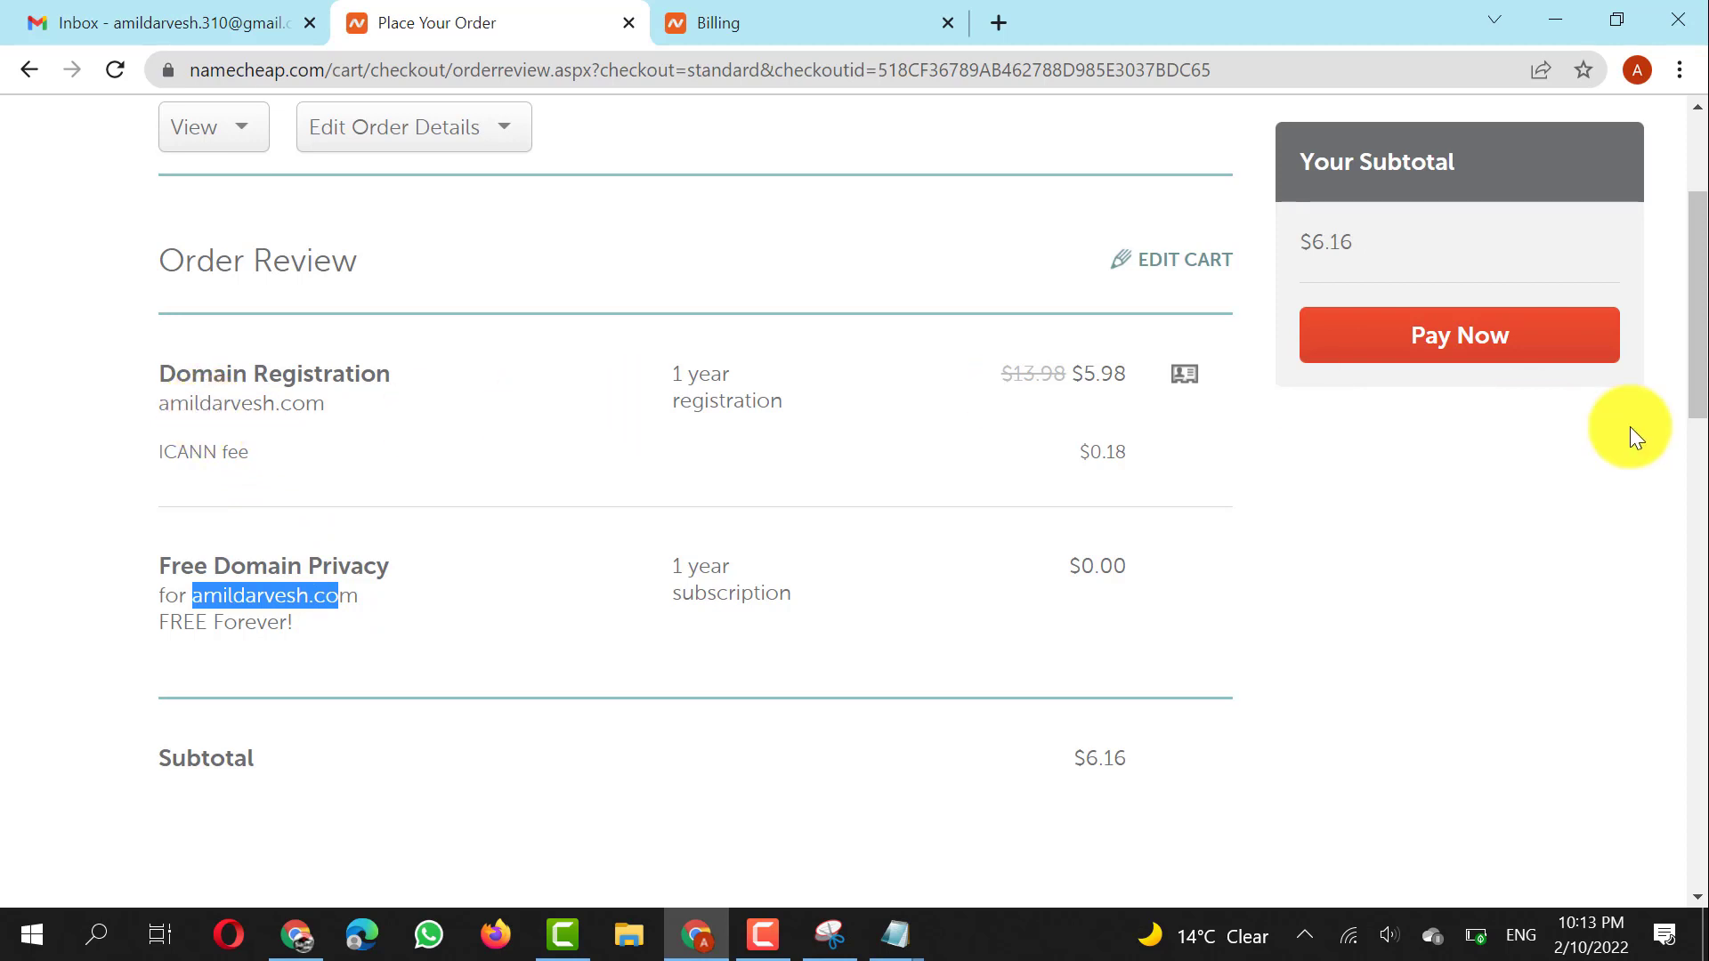
{"action": "left_click", "coordinate": [1510, 349]}
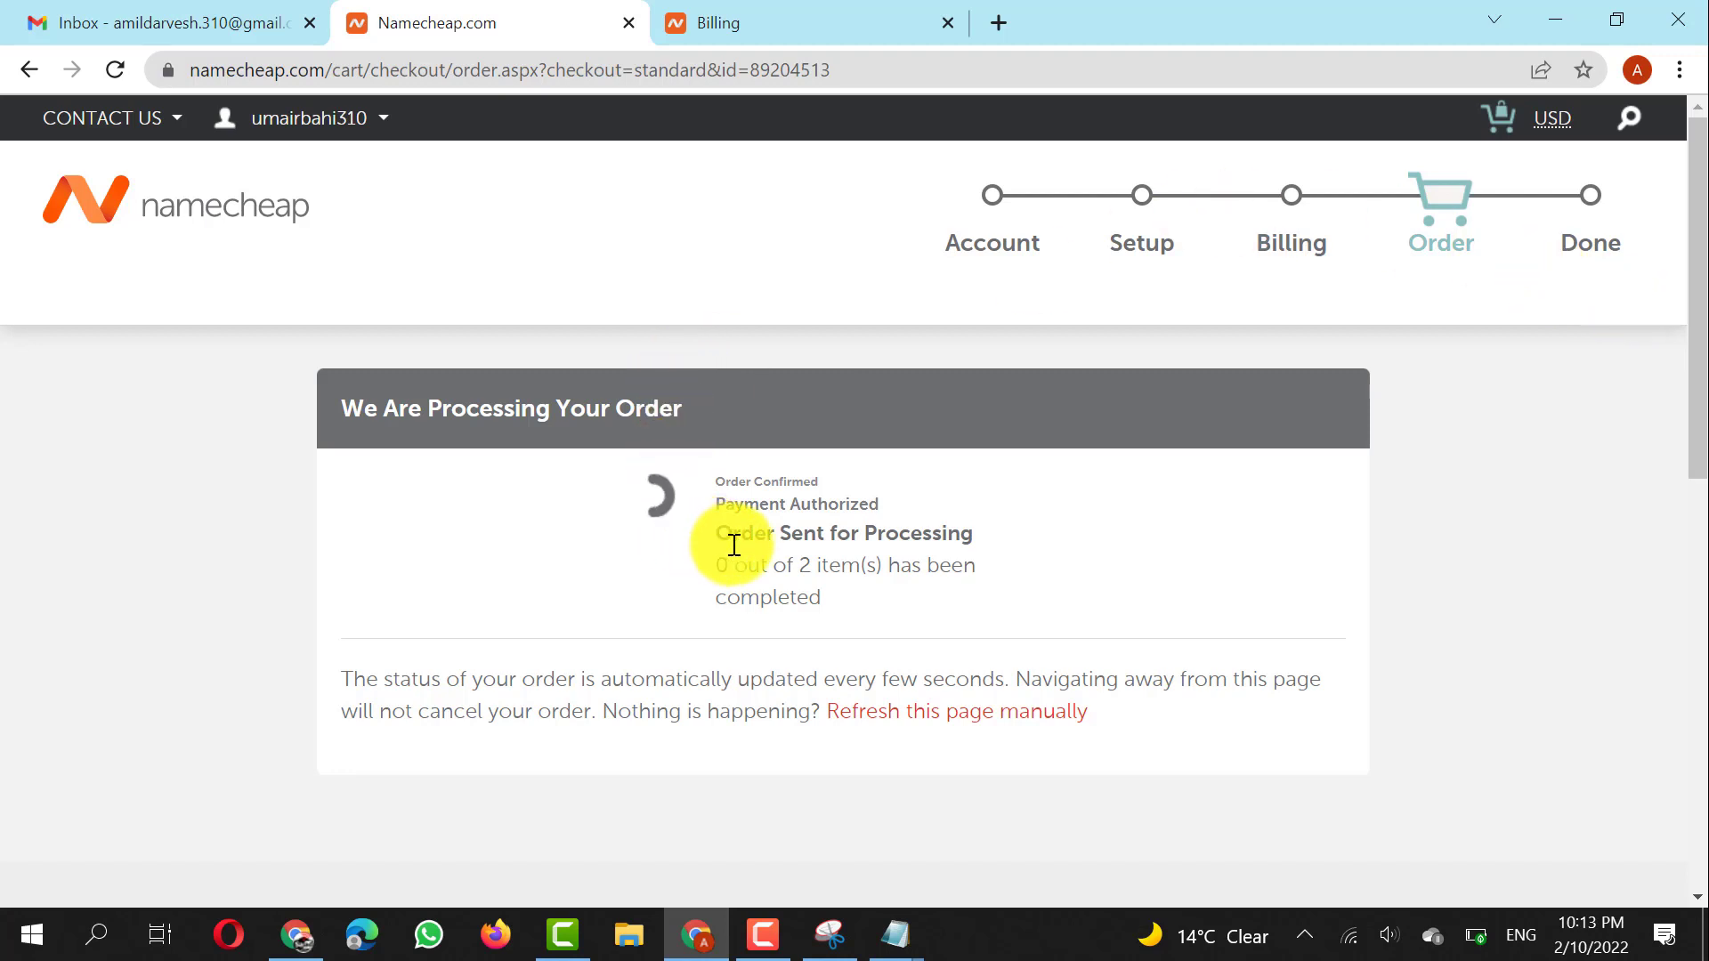
Follow the order processing through to the purchase confirmation and dismiss the "What's next?" notice about DNS setup
{"action": "left_click_drag", "start_coordinate": [733, 545], "coordinate": [805, 537]}
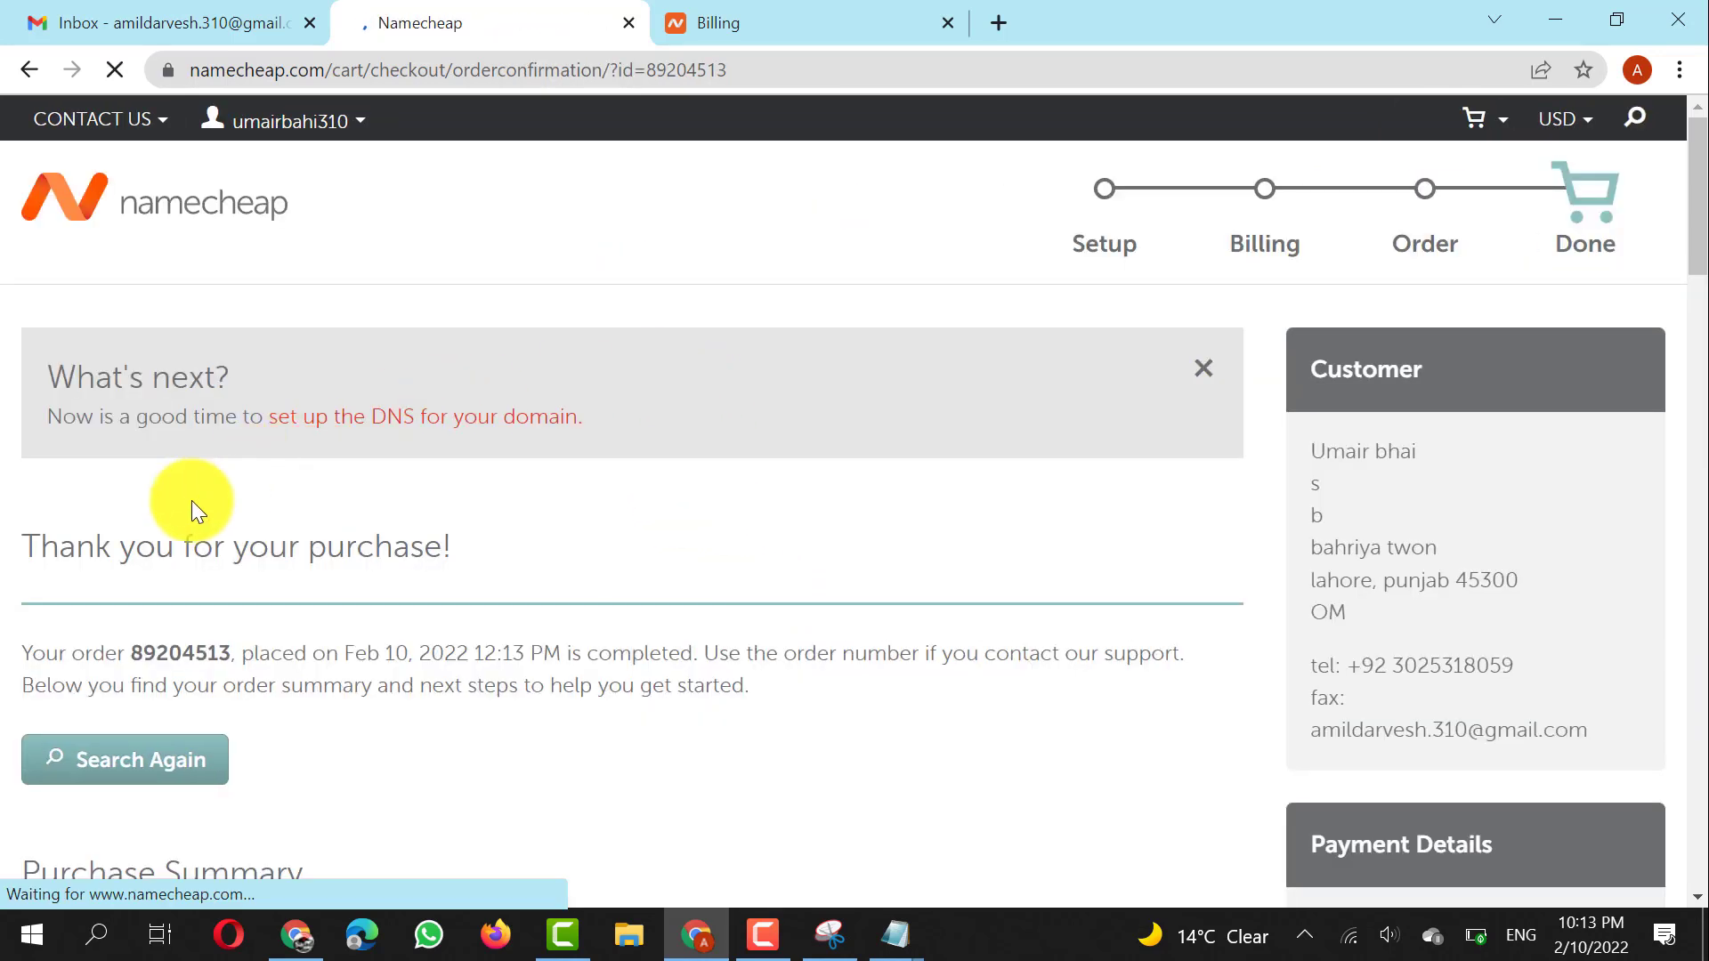
{"action": "left_click_drag", "start_coordinate": [160, 543], "coordinate": [425, 547]}
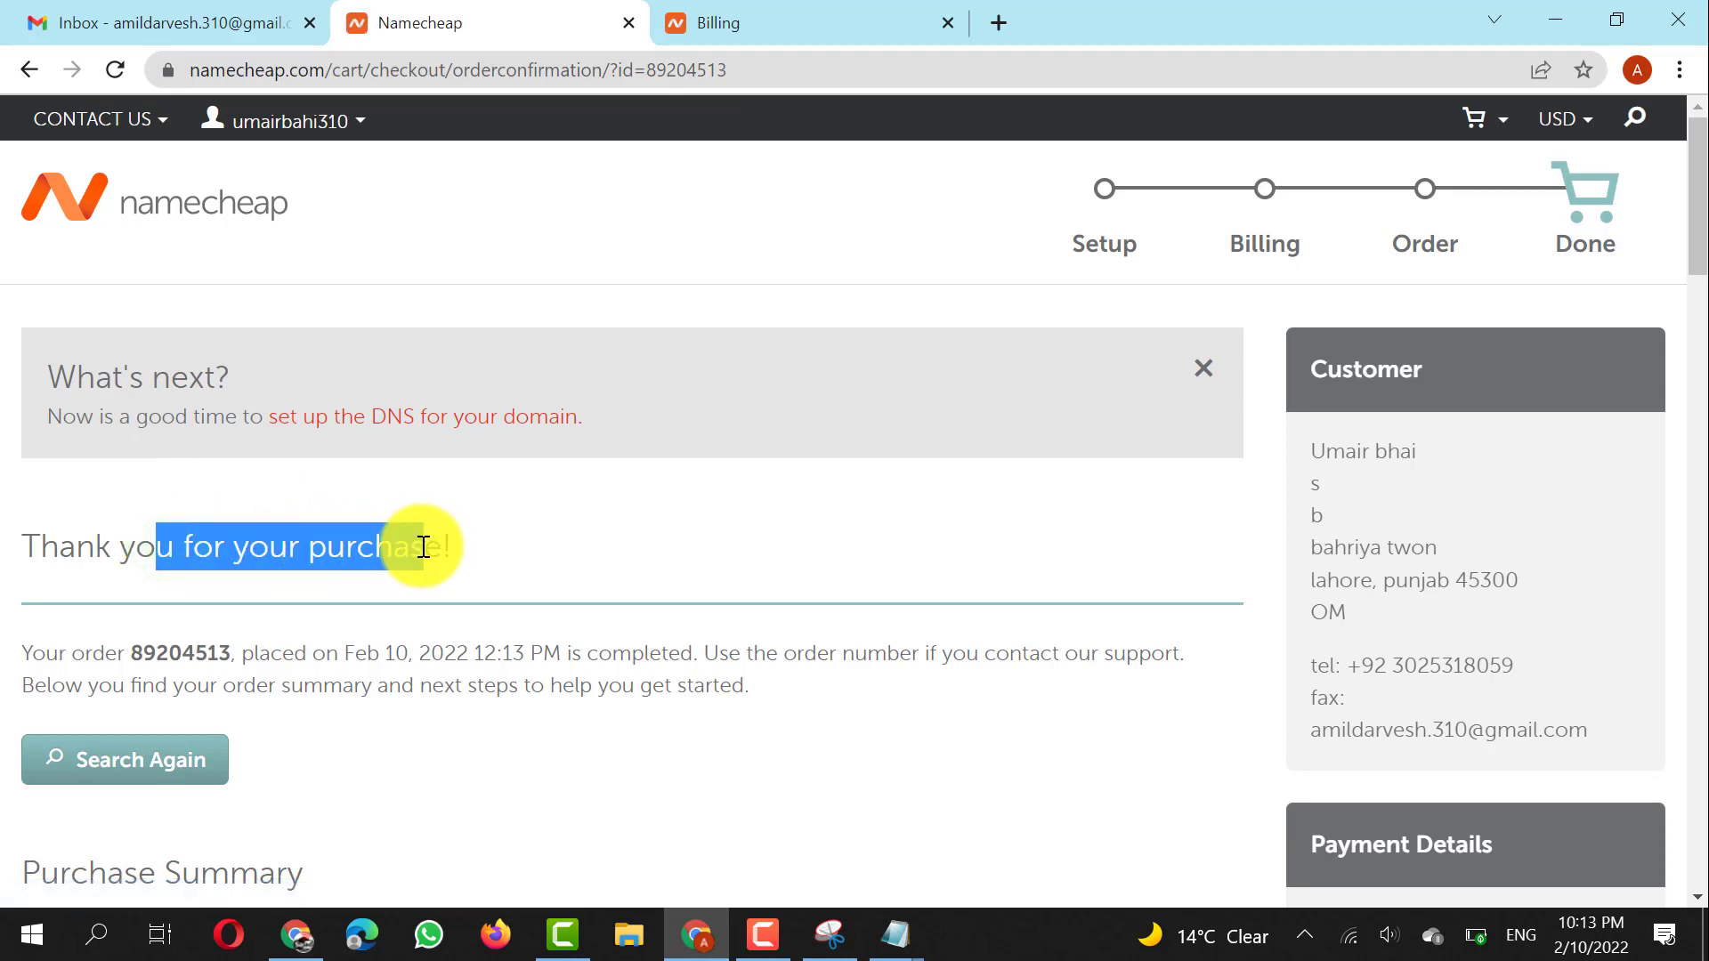
{"action": "left_click", "coordinate": [1203, 368]}
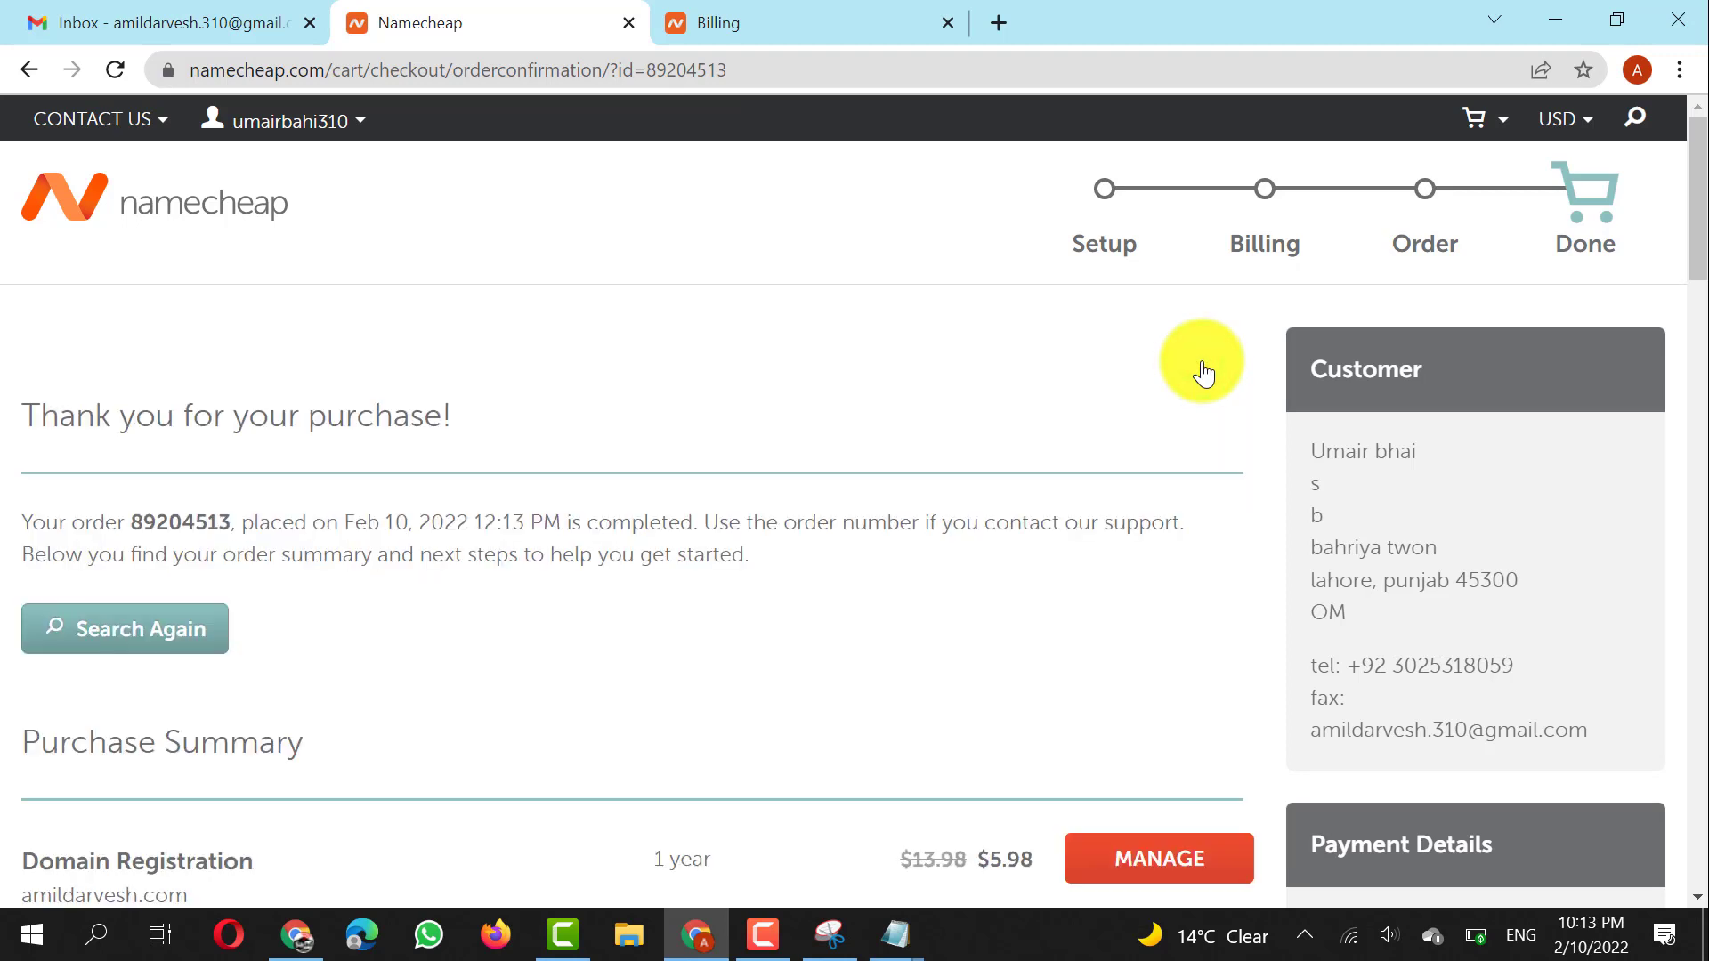
Open the account dashboard, dismiss the 2FA Authentication App notice and check the purchased domain under Recently Active in Your Account
{"action": "left_click", "coordinate": [339, 119]}
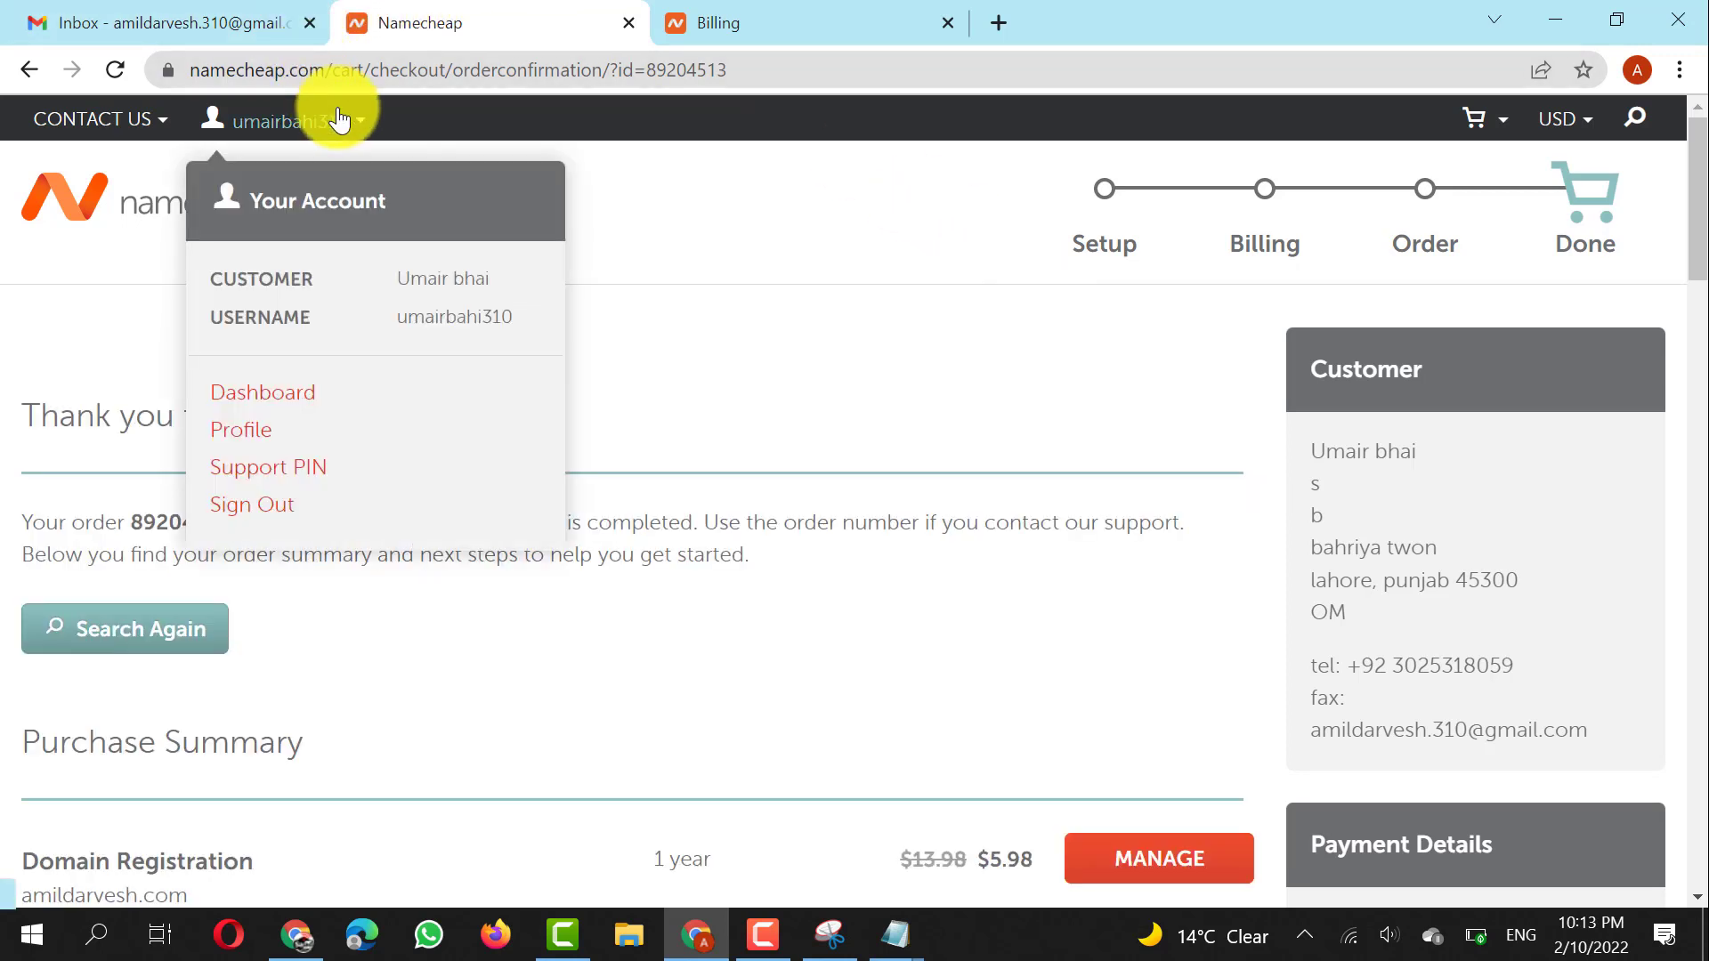
{"action": "left_click", "coordinate": [245, 398]}
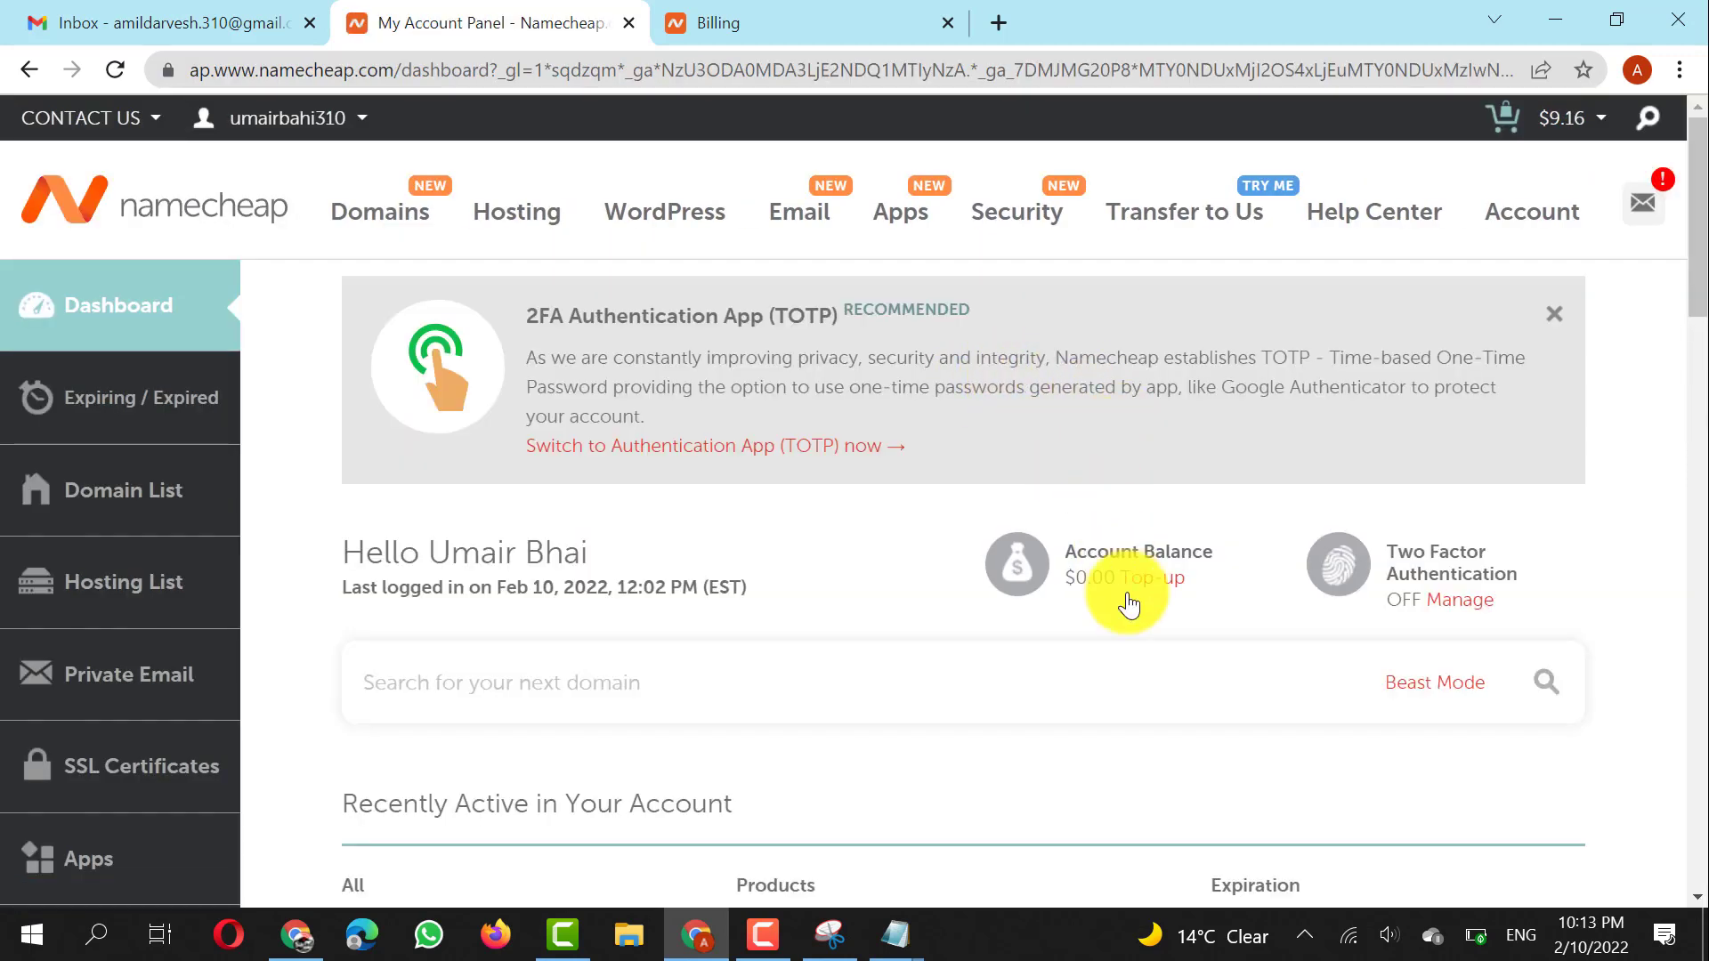
{"action": "left_click", "coordinate": [1559, 318]}
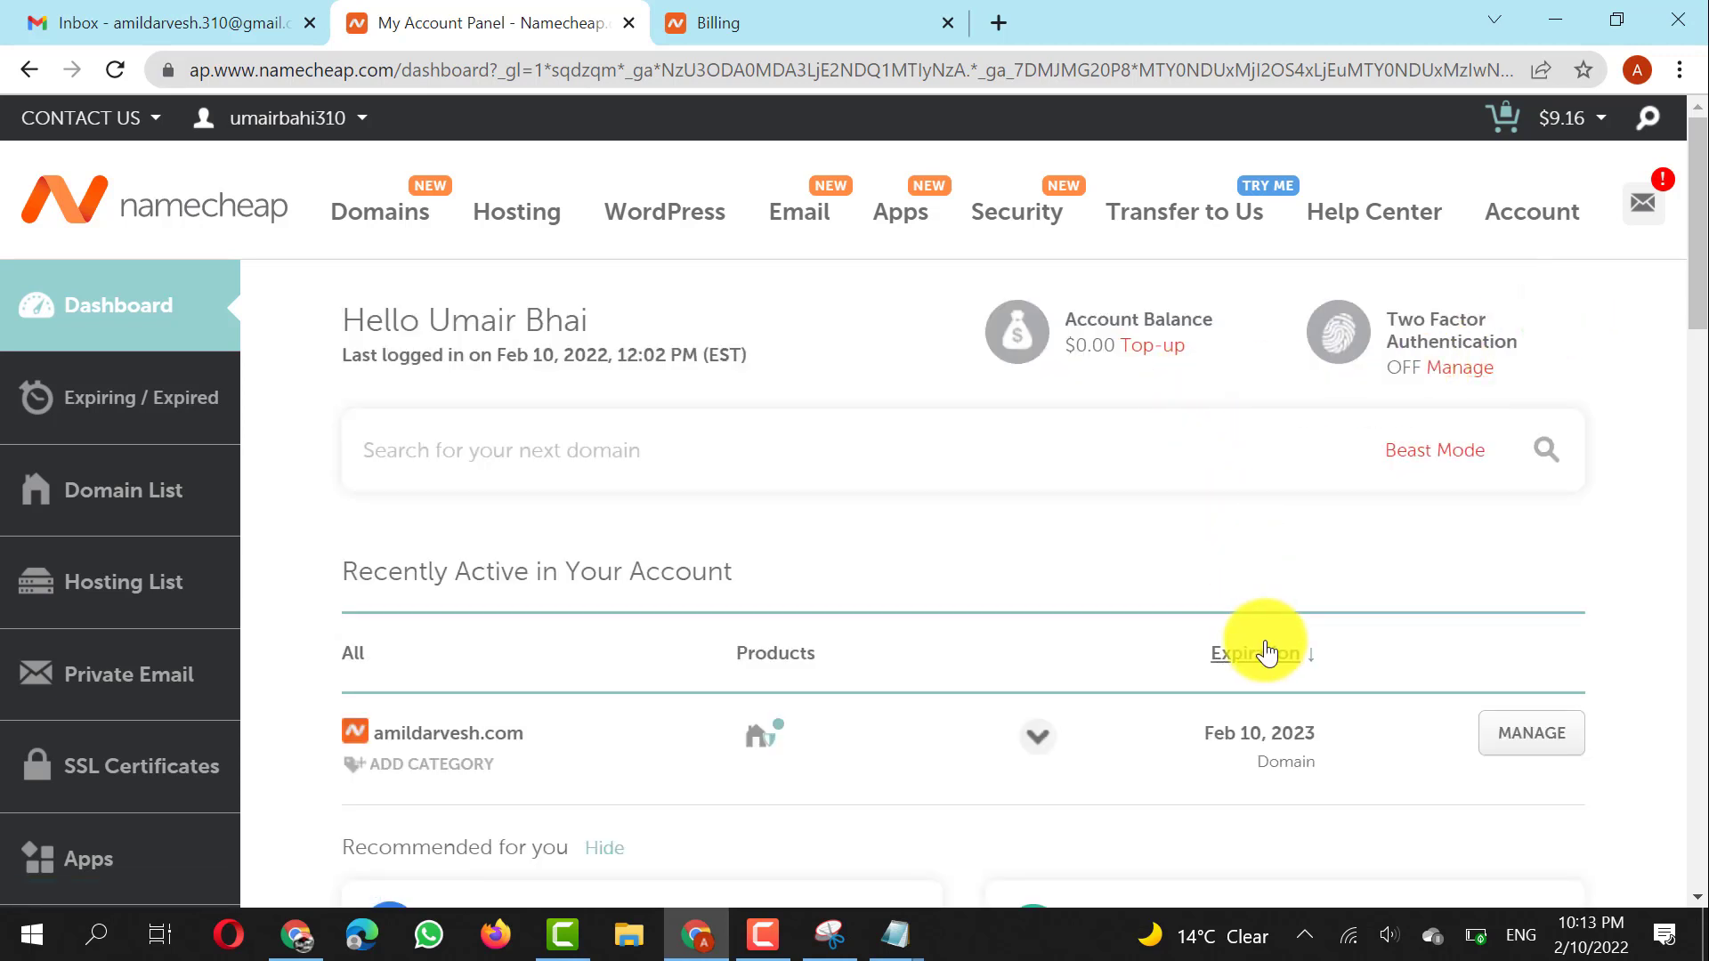
{"action": "scroll", "coordinate": [1264, 645], "scroll_direction": "down", "scroll_amount": 1}
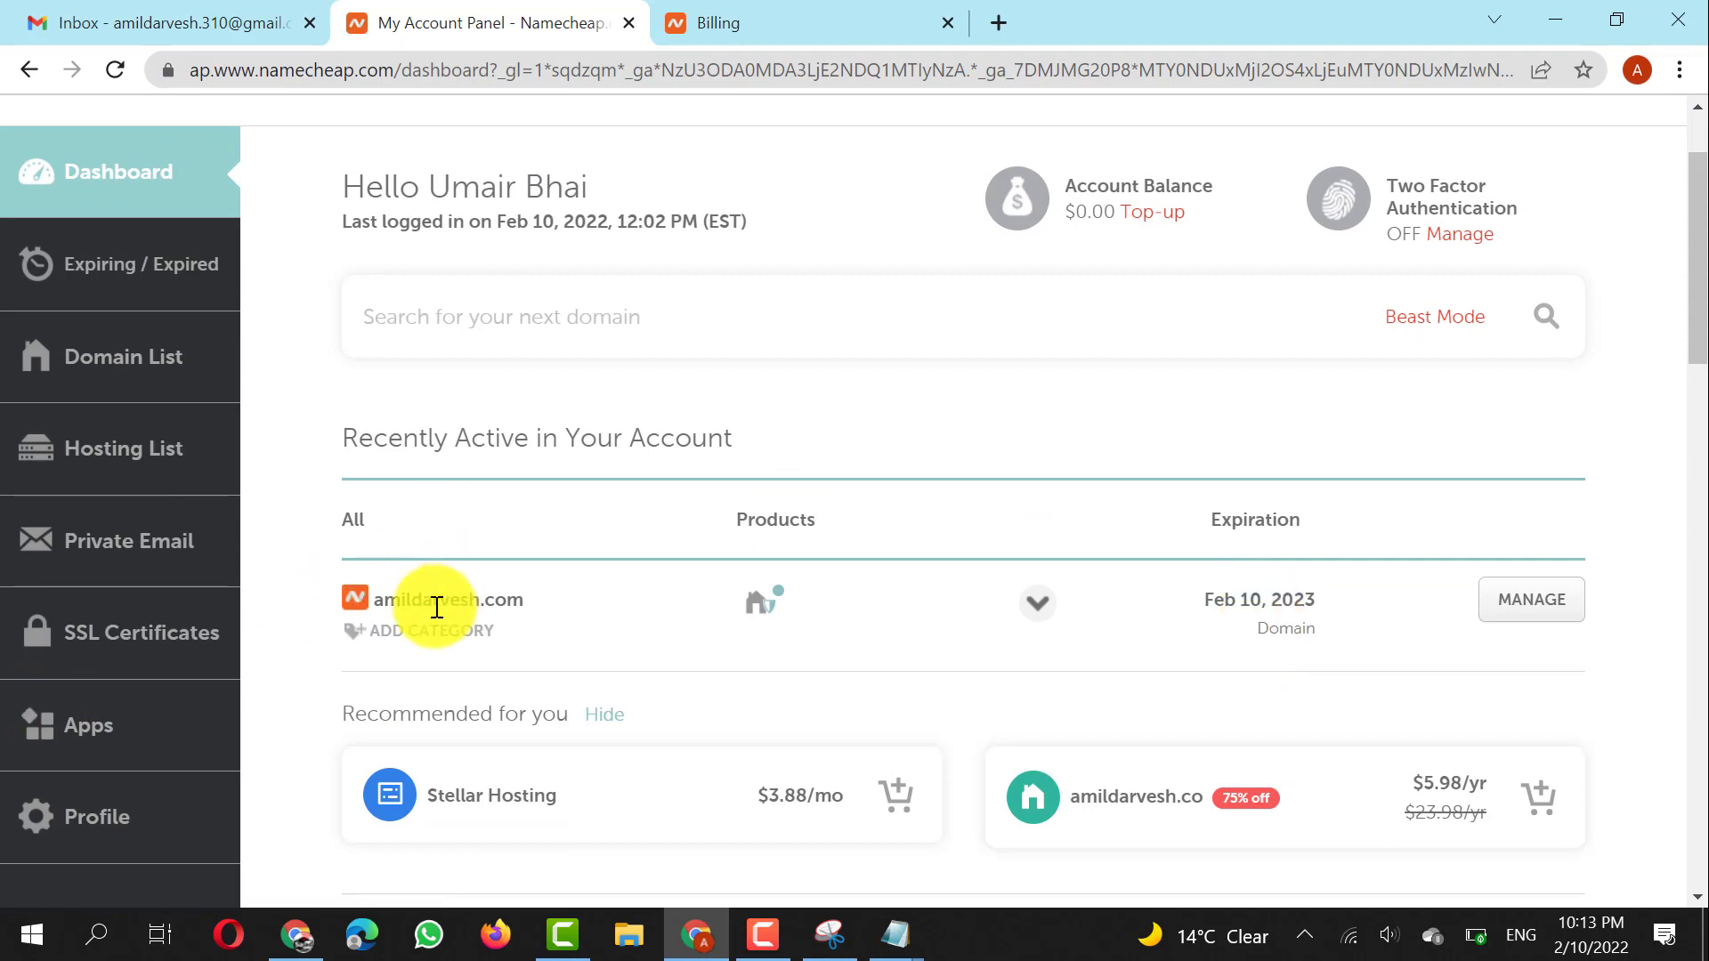
{"action": "scroll", "coordinate": [737, 571], "scroll_direction": "up", "scroll_amount": 1}
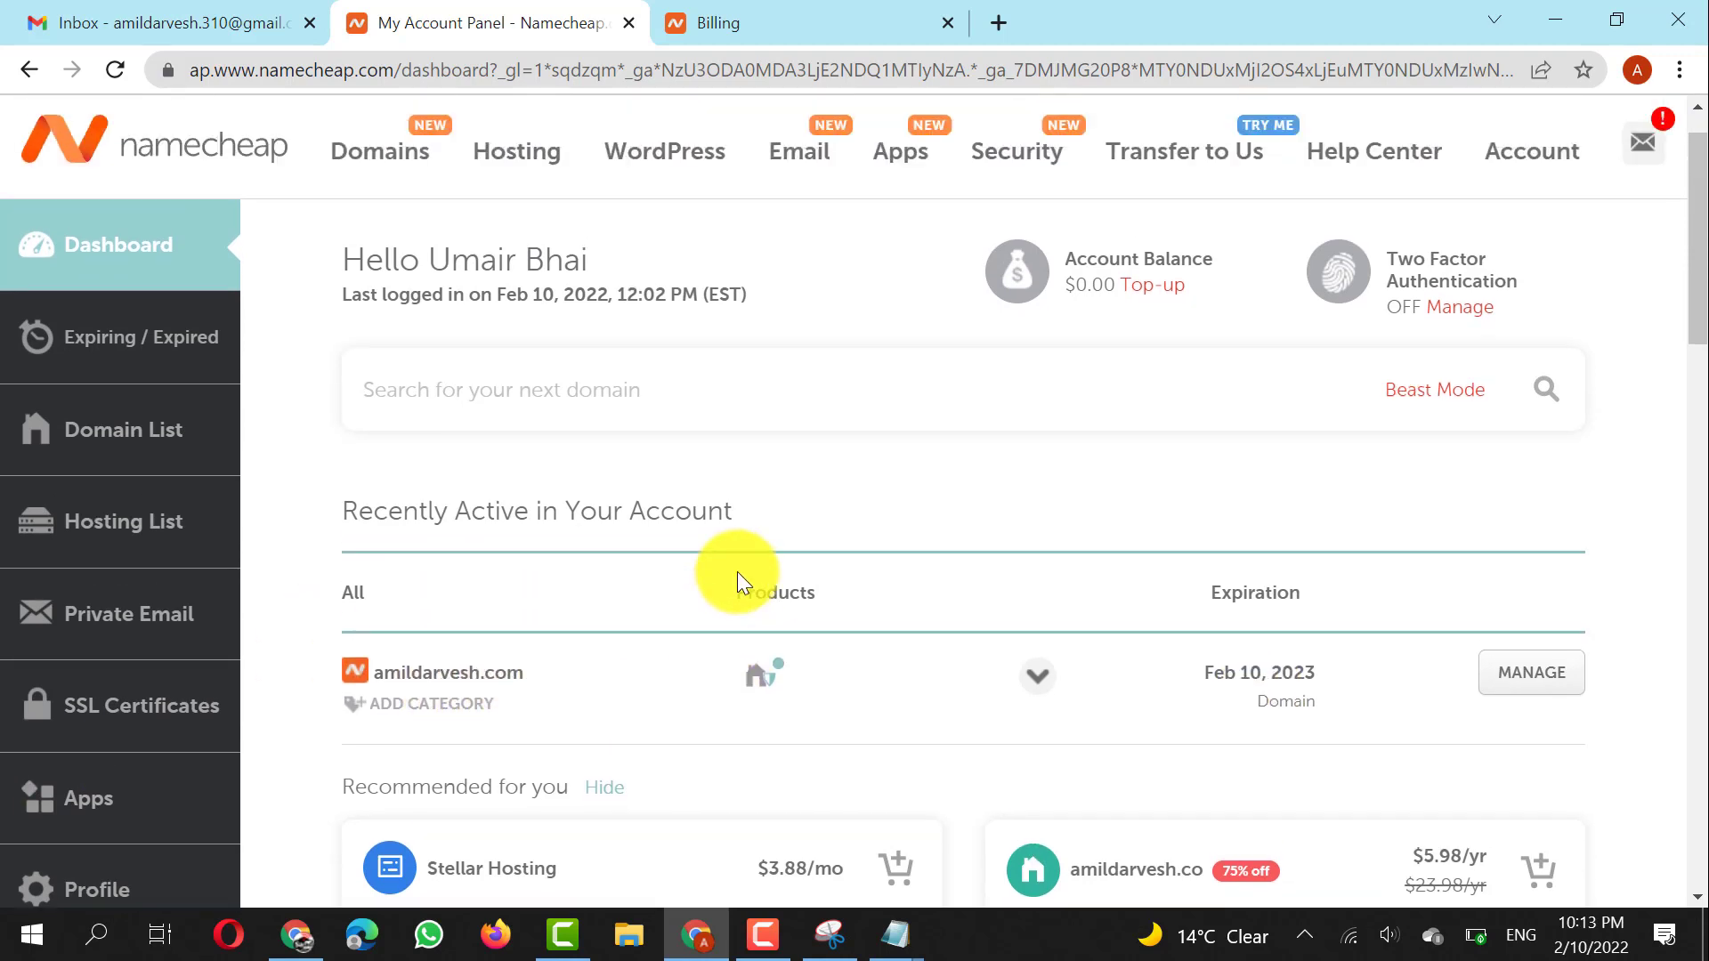